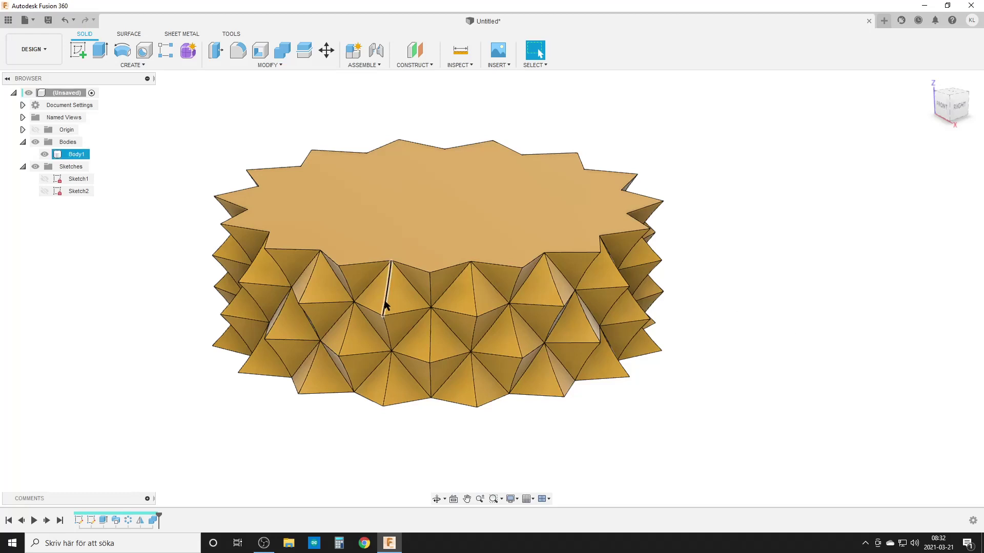
- In Change Parameters, set the pattern height count to 3 and Nr_pattern_circ to 24
shift+middle_drag(682, 387, 644, 362)
click(271, 69)
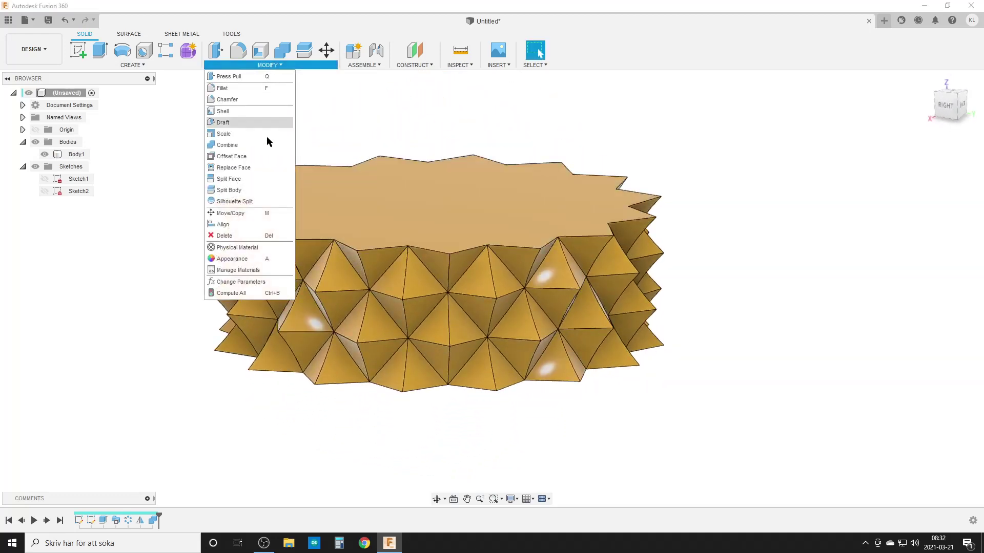
click(246, 222)
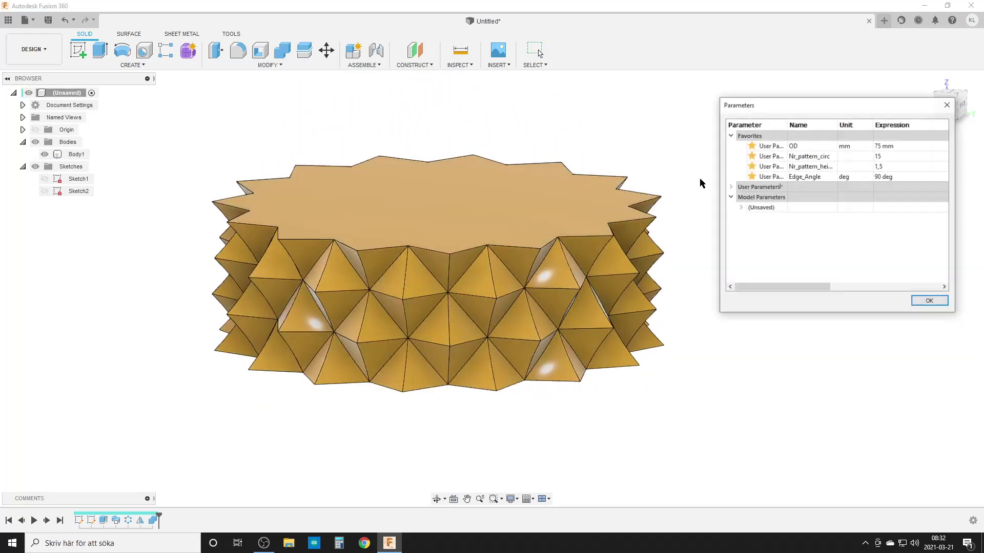
click(897, 166)
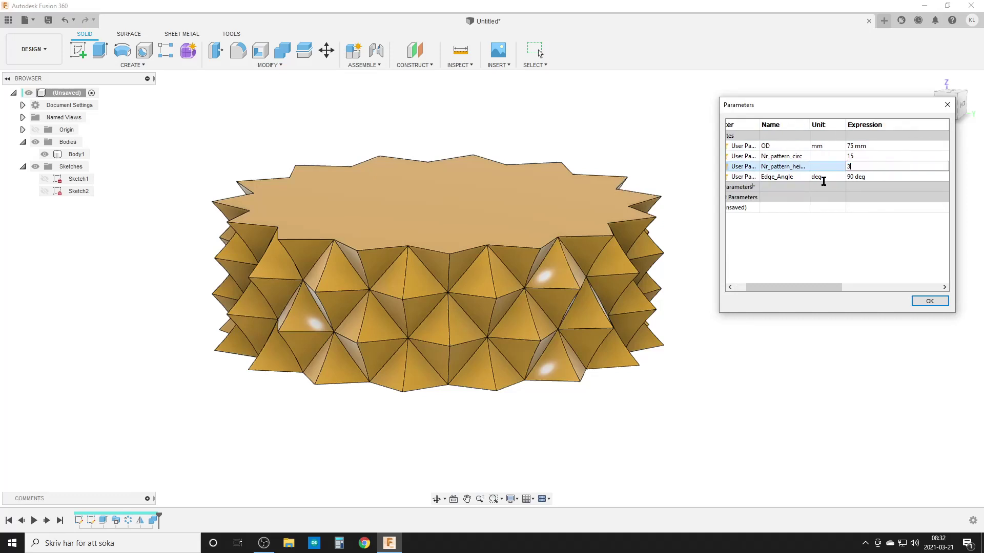
click(473, 318)
scroll(476, 336, down, 3)
middle_drag(476, 336, 401, 336)
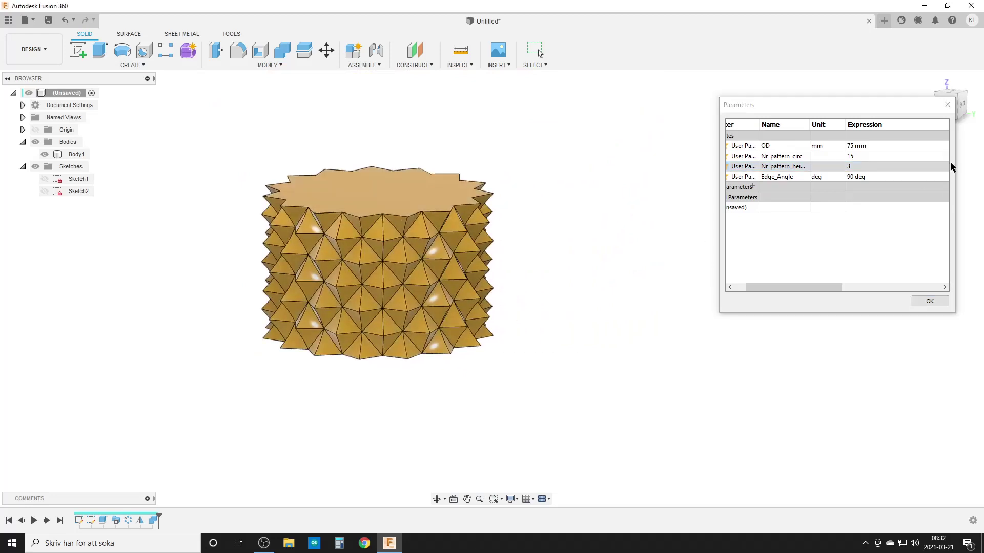
click(866, 153)
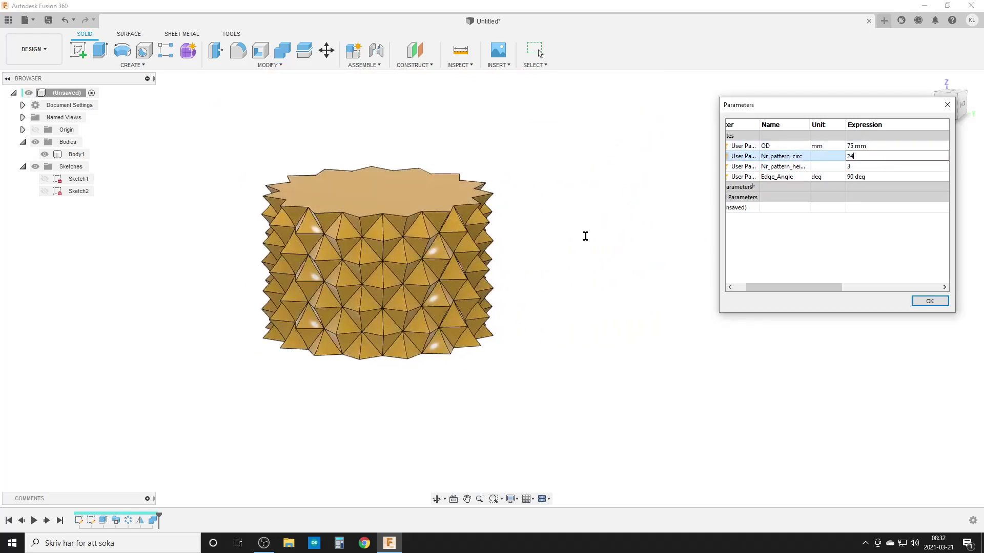
click(513, 319)
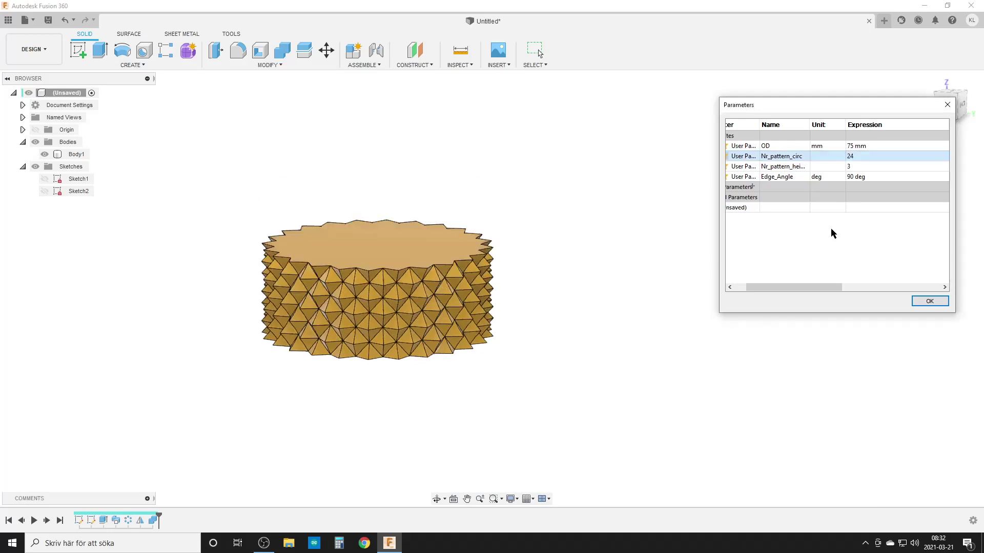
- Set Edge_Angle to 120 deg and orbit to inspect the updated pyramid facets
click(864, 176)
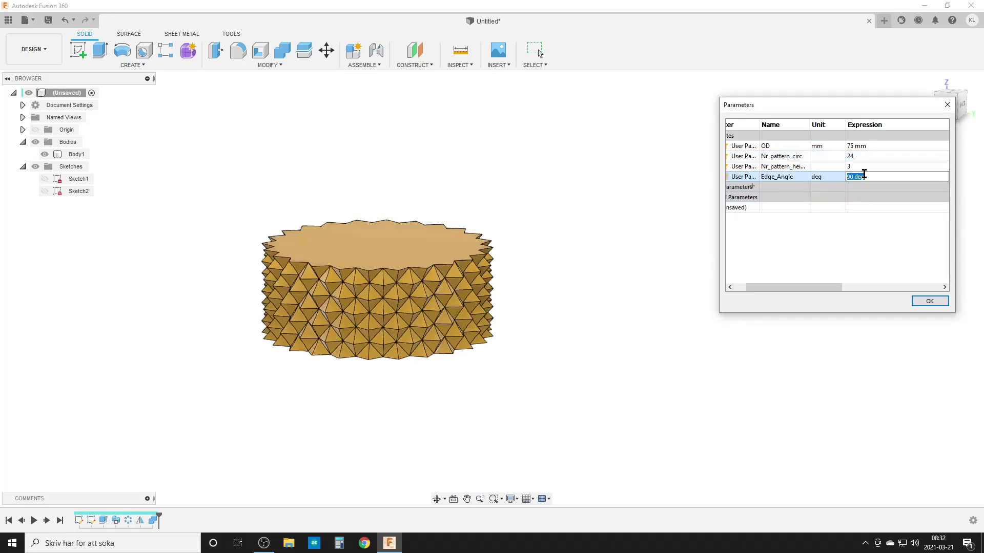
text(120)
click(393, 332)
shift+middle_drag(385, 358, 372, 275)
scroll(340, 345, up, 5)
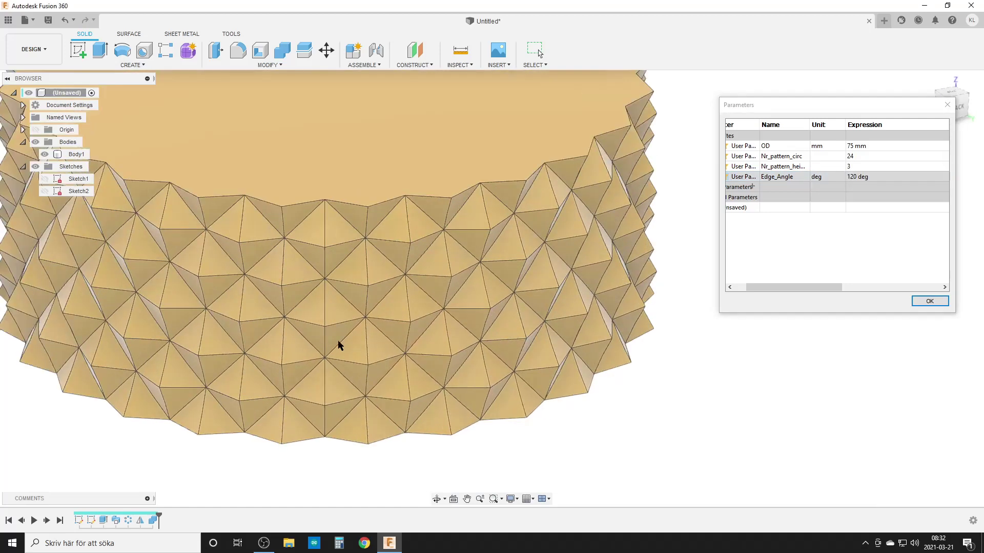
scroll(410, 345, down, 5)
shift+middle_drag(499, 382, 505, 413)
click(921, 302)
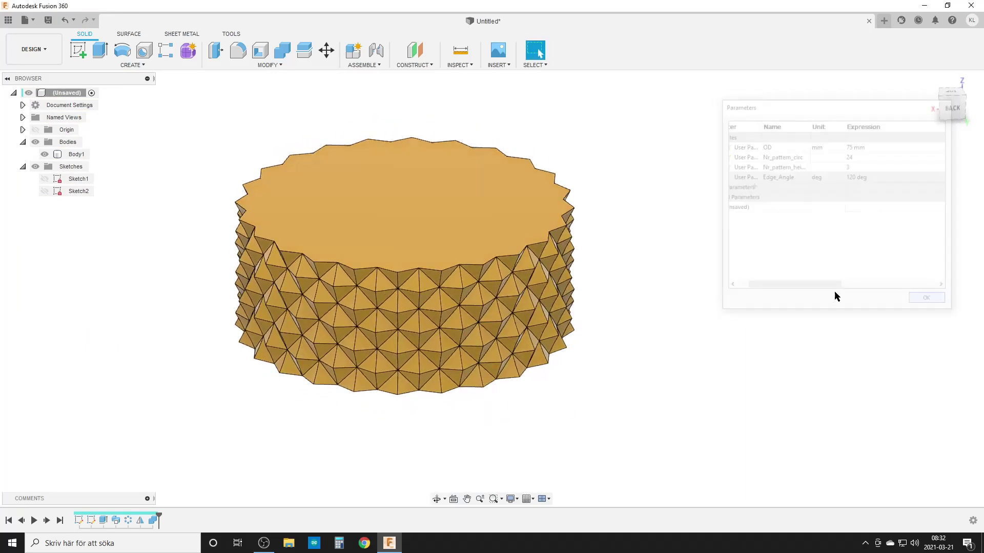
click(452, 66)
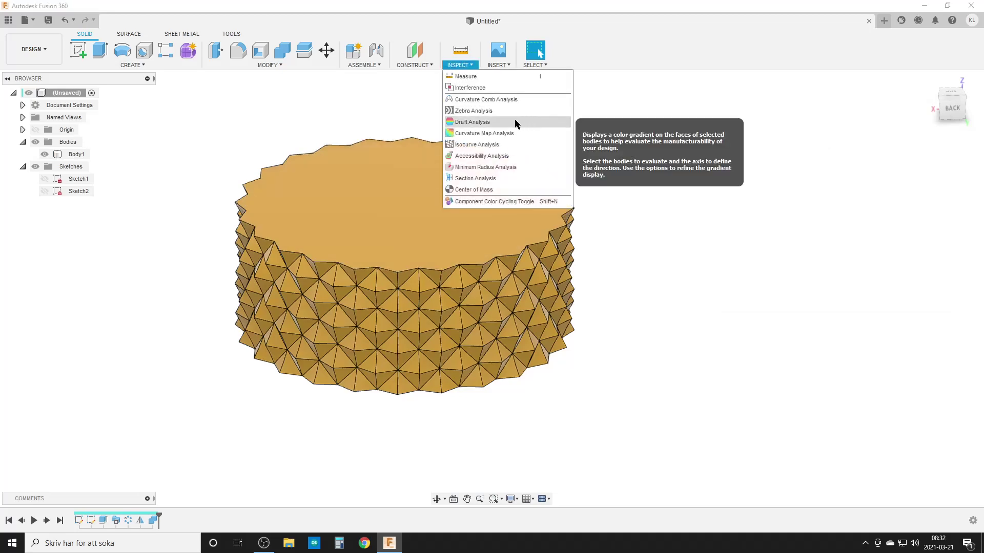
click(486, 100)
scroll(397, 344, up, 3)
scroll(397, 342, up, 5)
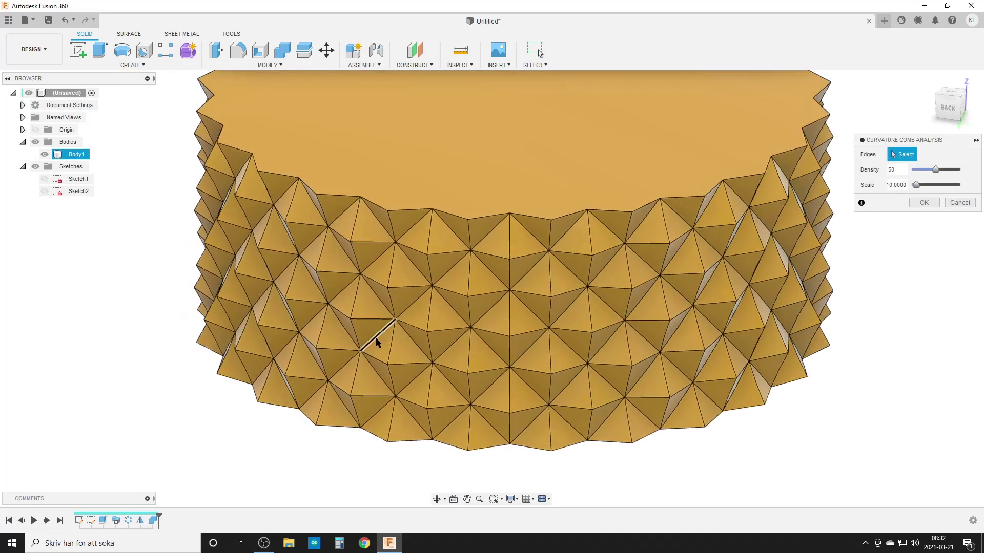
click(374, 307)
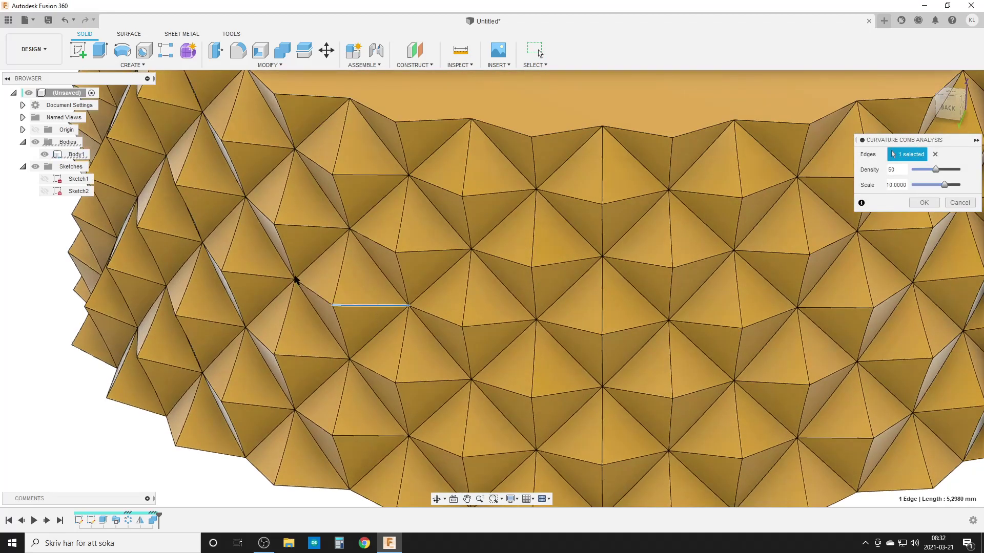
click(936, 155)
click(340, 275)
scroll(380, 292, up, 8)
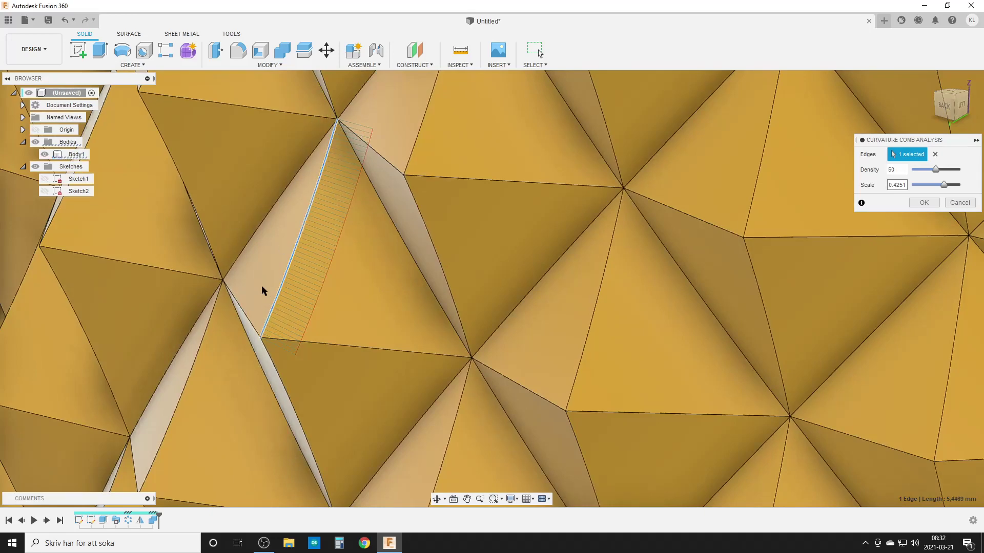
scroll(261, 287, down, 4)
scroll(261, 291, down, 10)
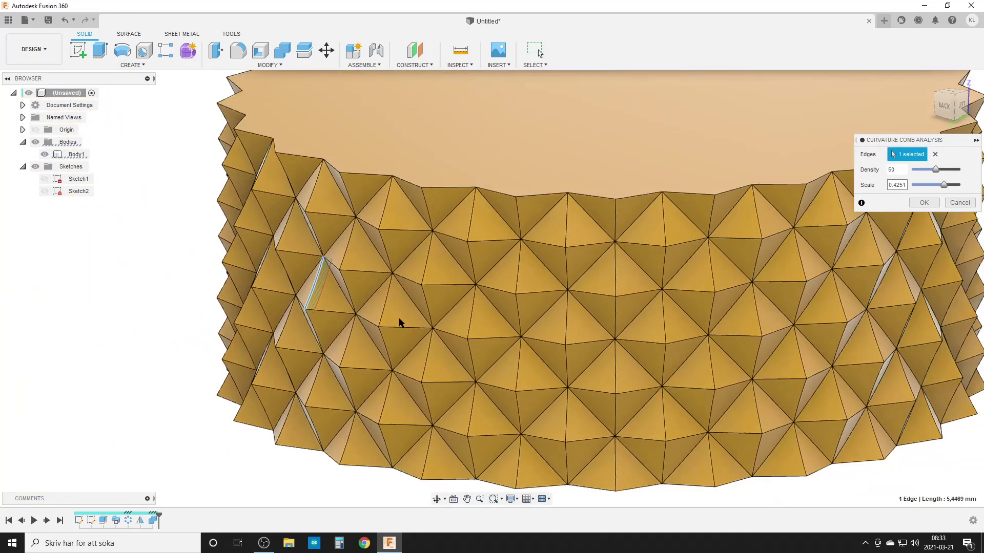
shift+middle_drag(397, 323, 479, 312)
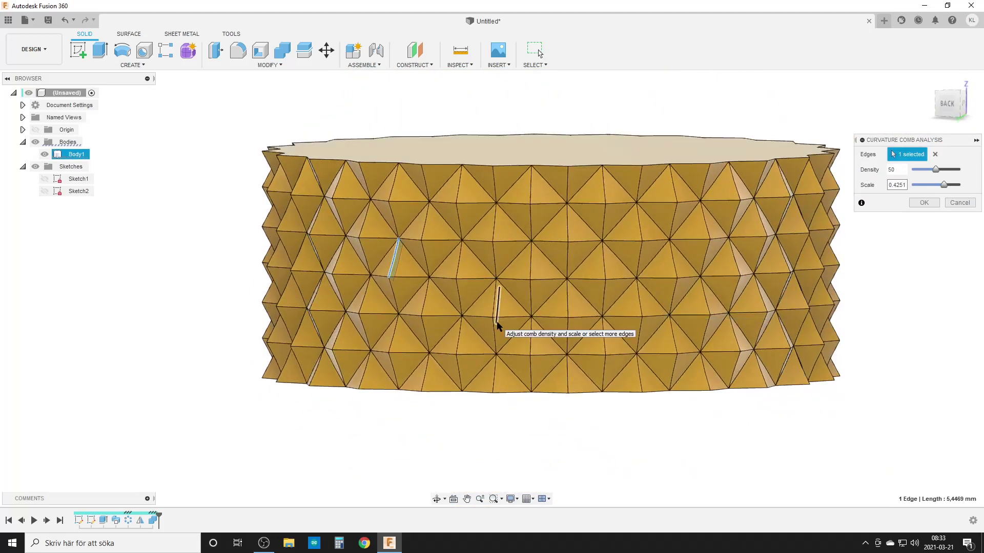
scroll(567, 318, down, 3)
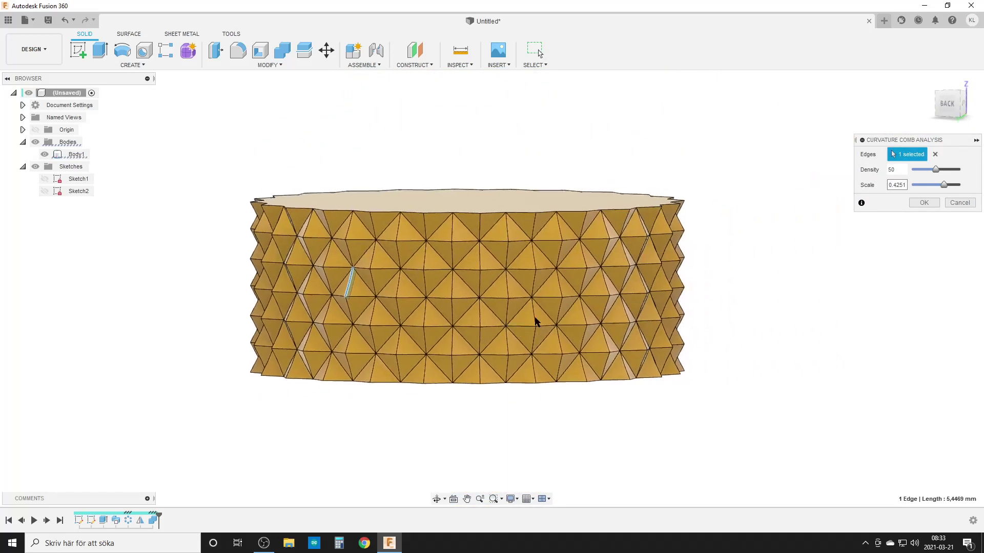
shift+middle_drag(549, 314, 780, 359)
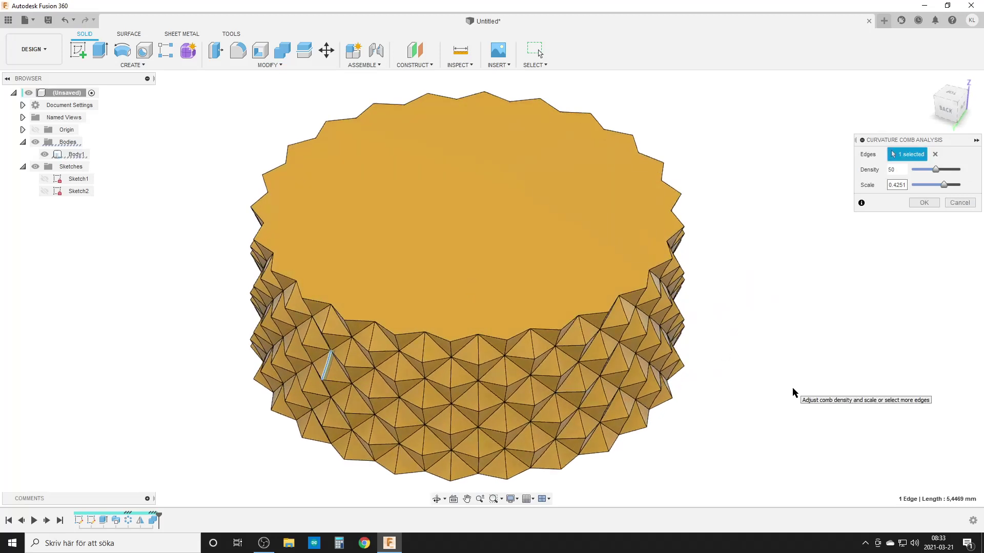
scroll(792, 387, down, 2)
middle_drag(780, 417, 714, 374)
shift+middle_drag(629, 382, 631, 358)
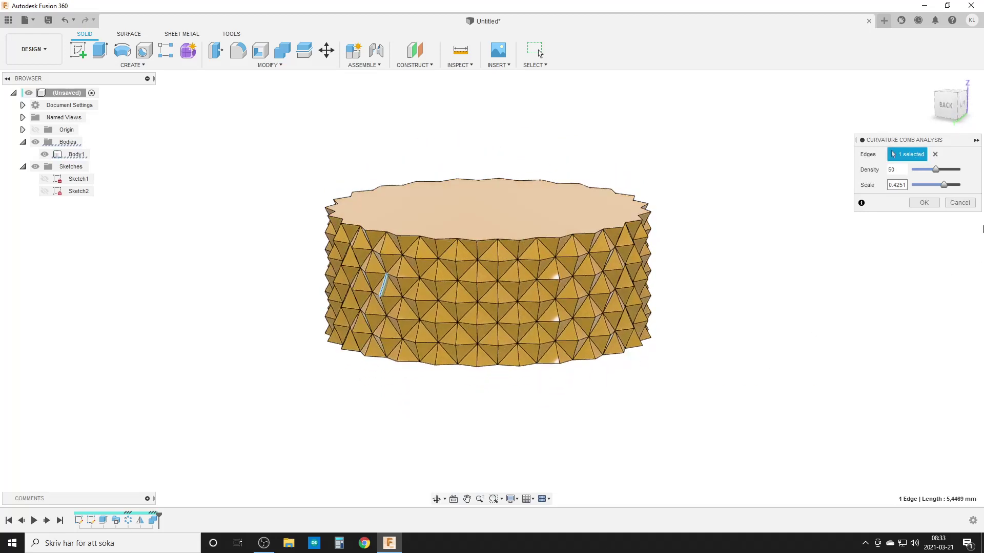
click(959, 203)
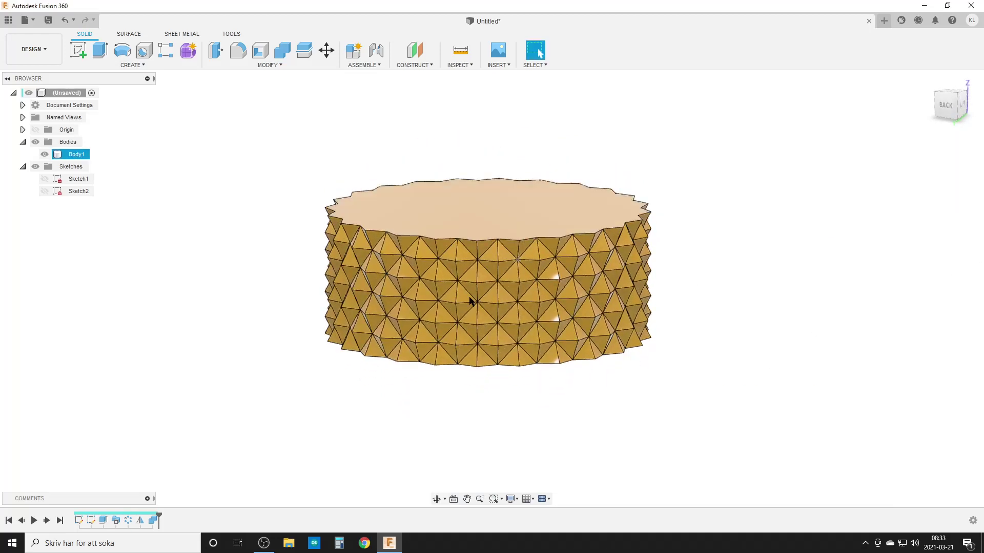
- Orbit the knurled cylinder to review its top face and sides
shift+middle_drag(527, 356, 542, 376)
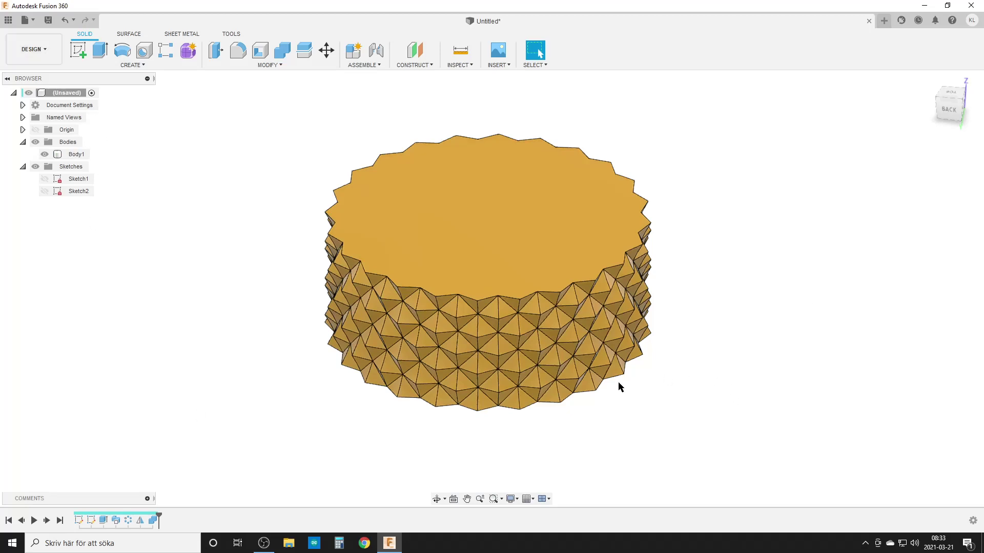
scroll(552, 333, down, 2)
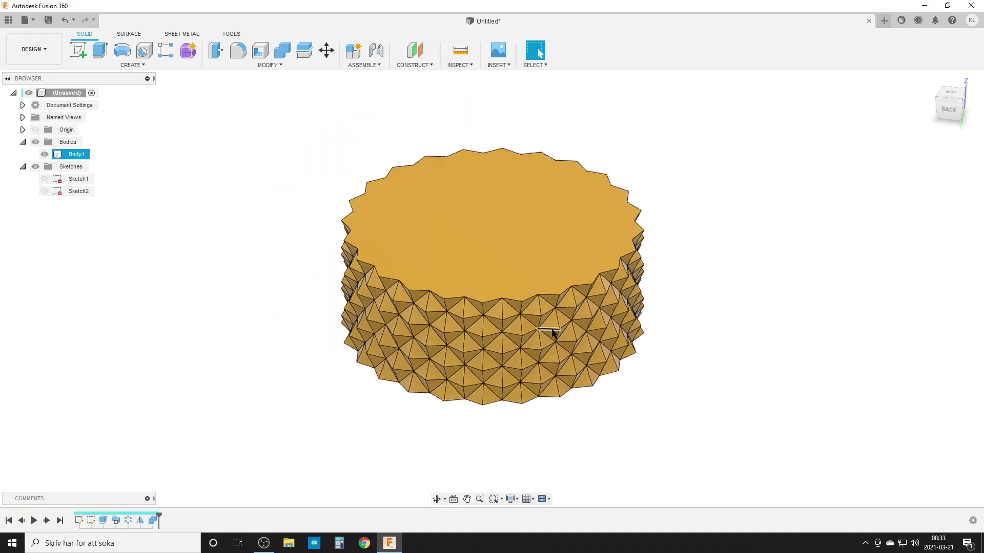
shift+middle_drag(669, 389, 675, 318)
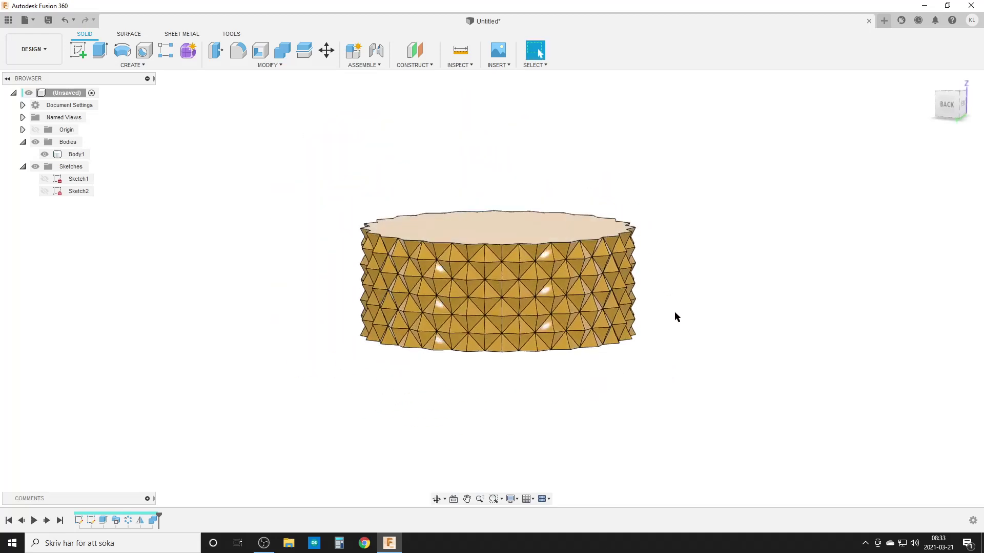
shift+middle_drag(679, 283, 678, 297)
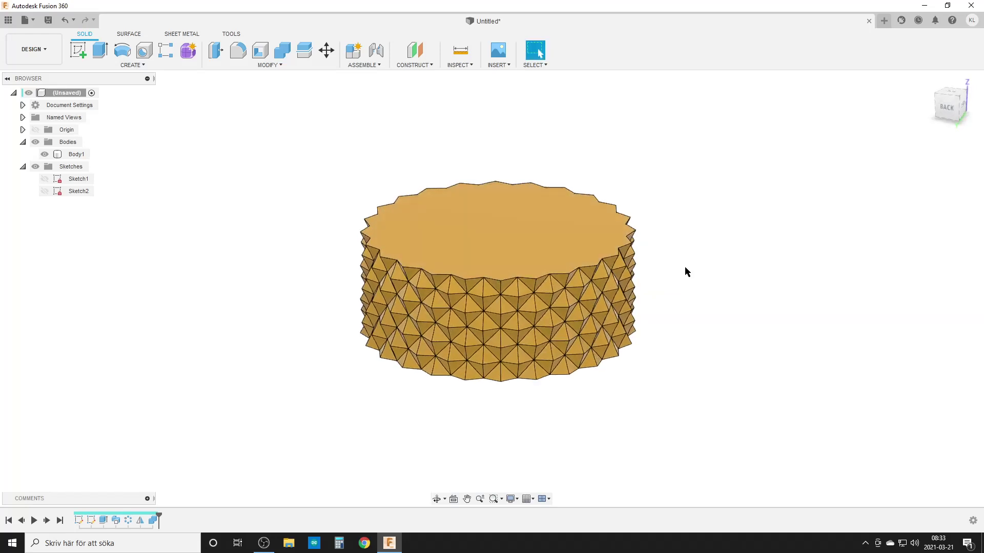
- Start a new design and add a new component to its root
click(884, 20)
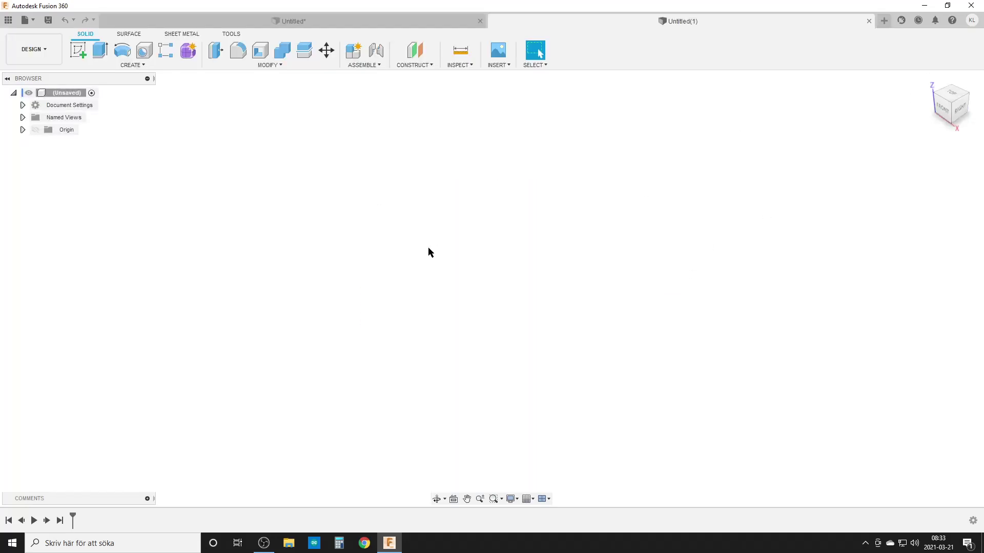
right_click(57, 92)
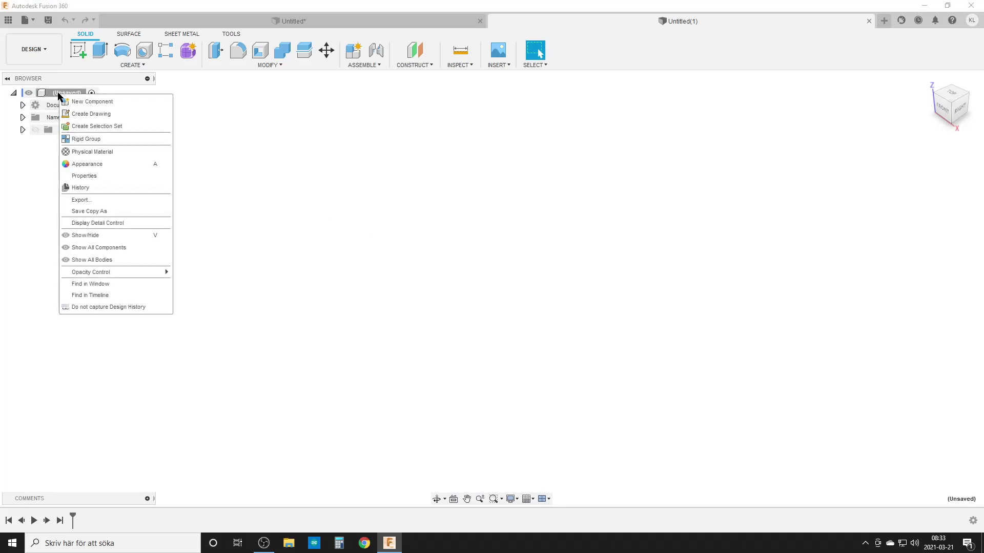
click(125, 101)
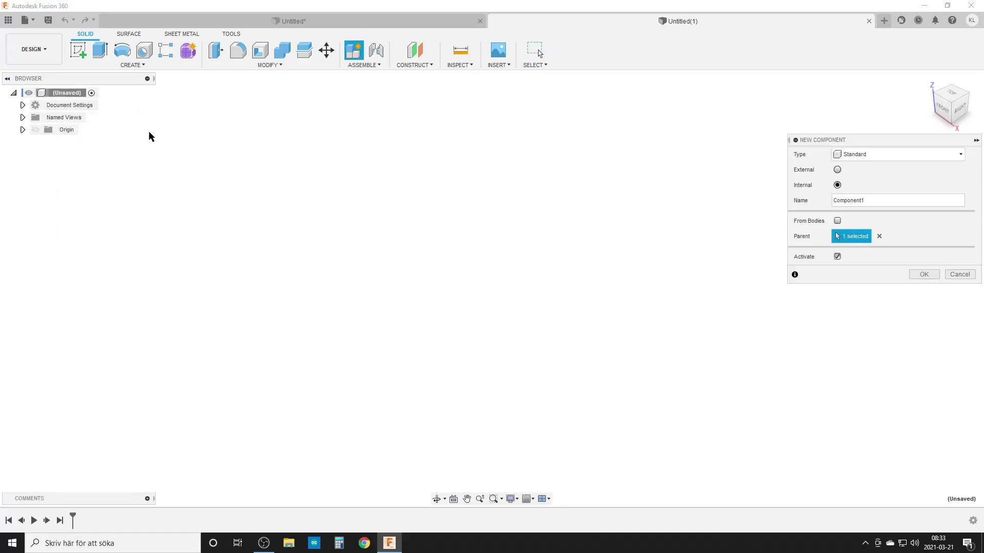
double_click(875, 201)
key(Return)
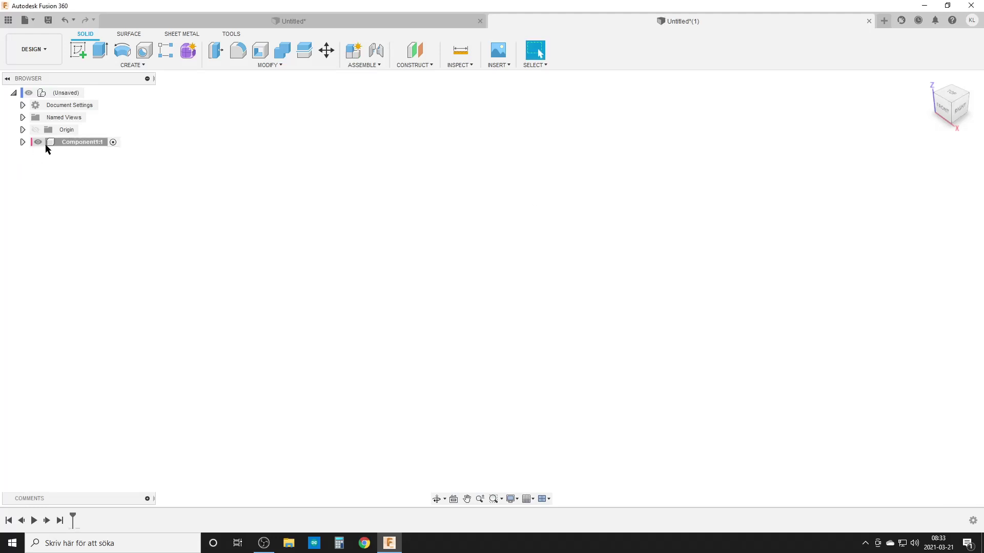
- Rename Component1 to 'Knurled part' and expand it in the browser
double_click(73, 142)
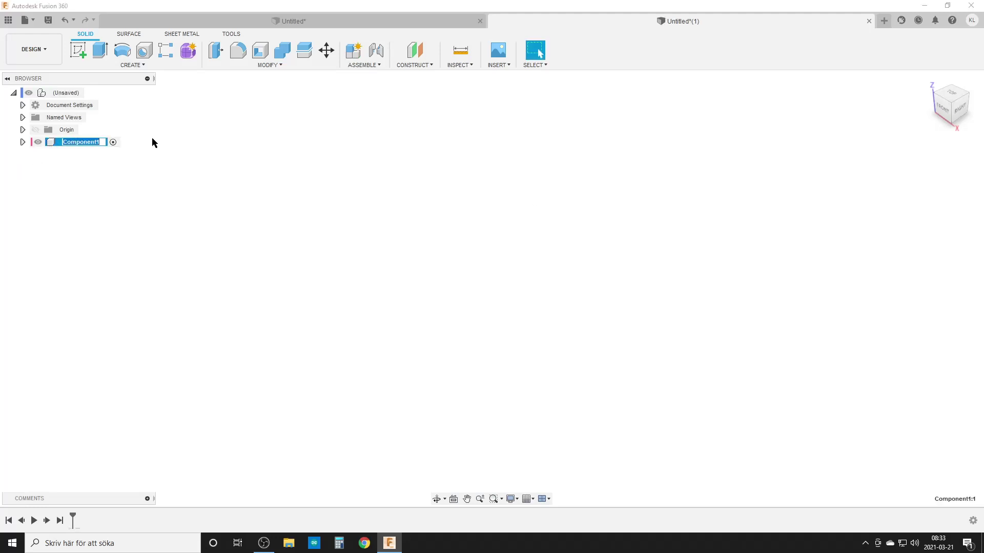
text(Knurled part)
key(Return)
click(23, 142)
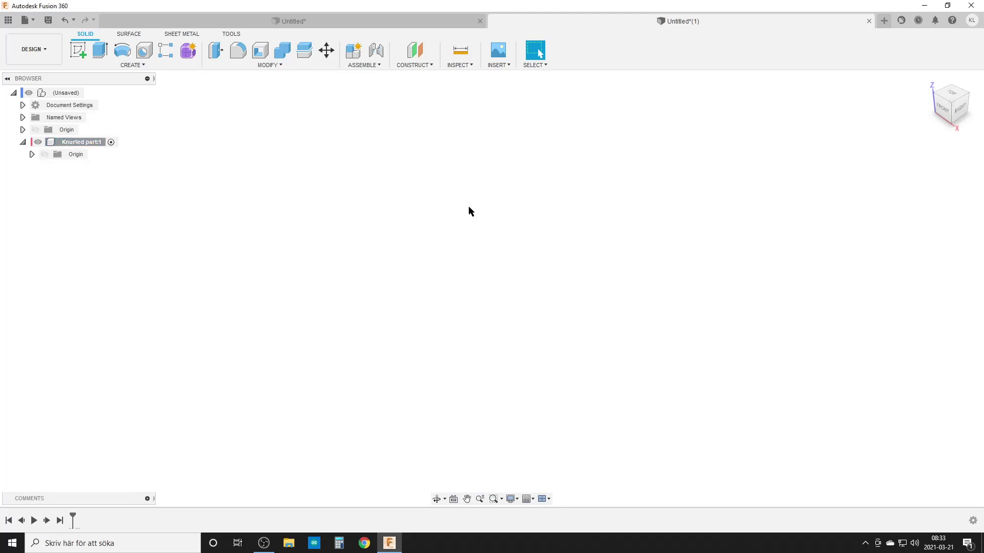
- Add user parameter OD = 100 mm and mark it as a favorite
click(273, 65)
click(247, 283)
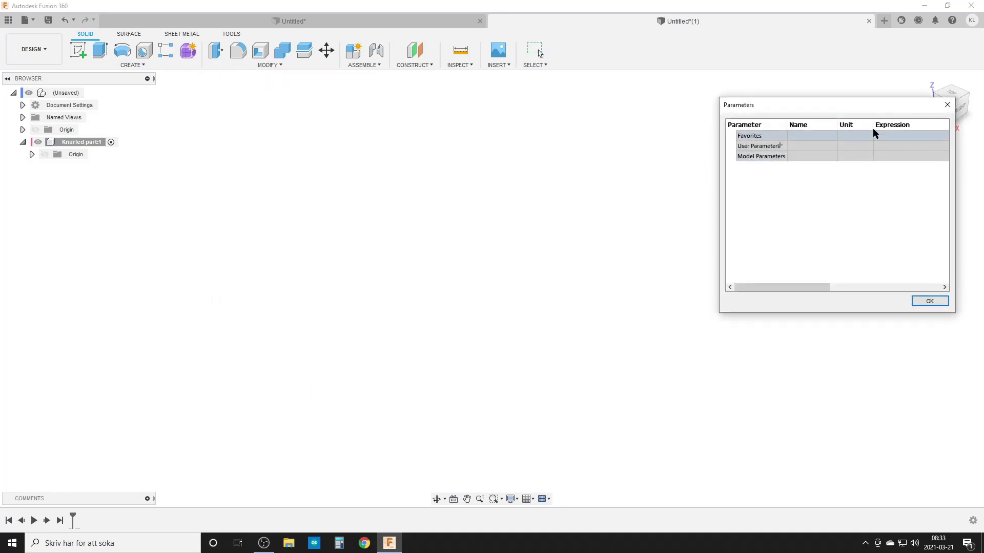
click(780, 146)
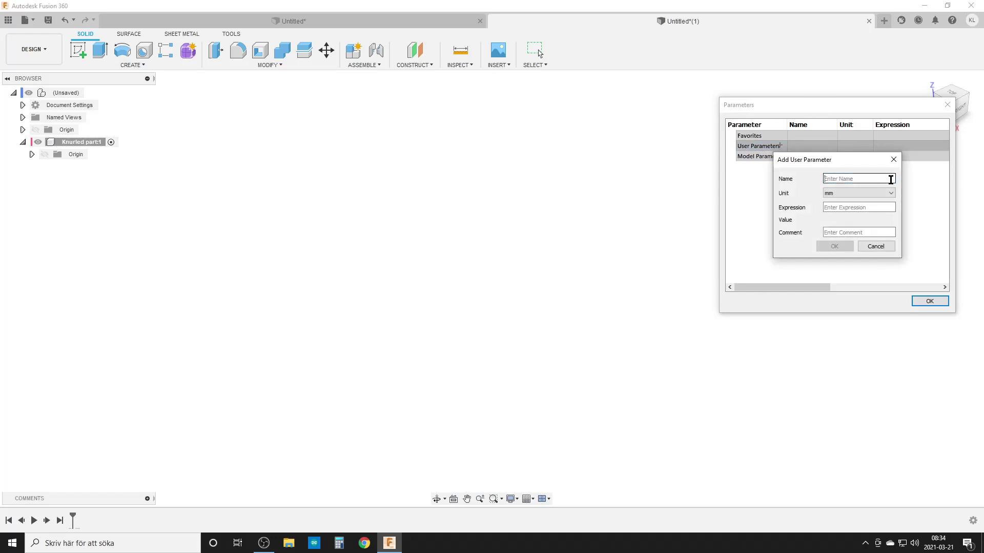
text(O)
key(Tab)
key(Tab)
text(100)
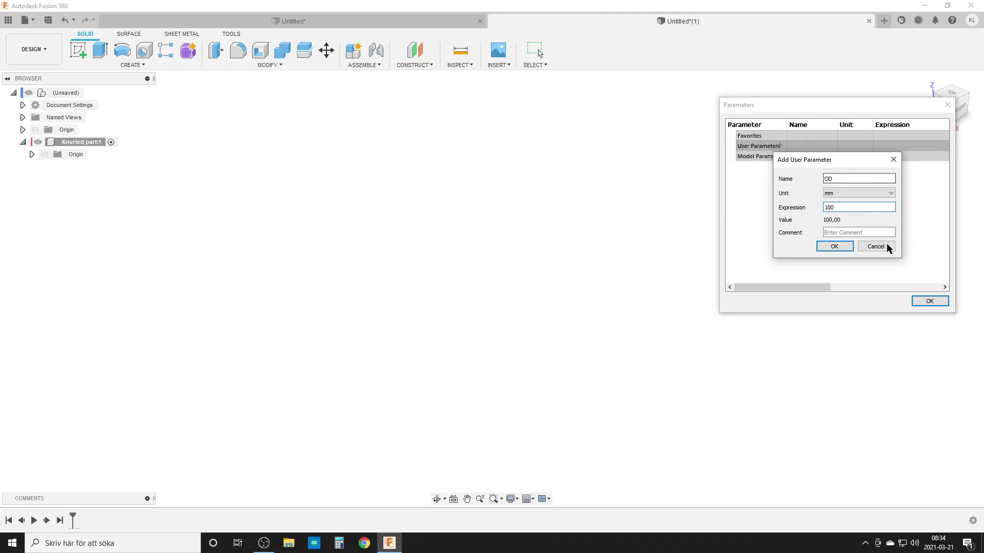
click(835, 247)
drag(823, 113, 441, 121)
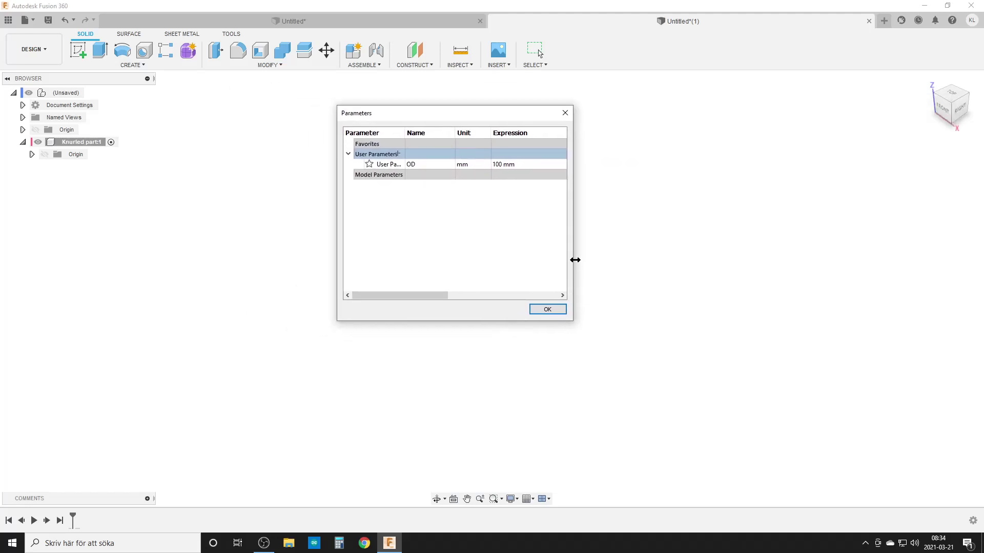
drag(575, 259, 798, 264)
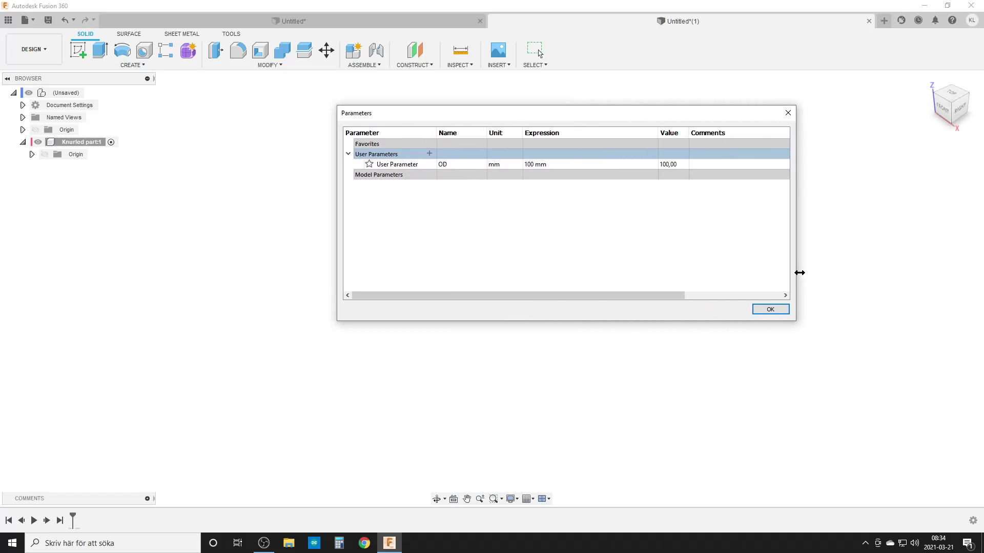
click(369, 164)
- Add user parameter OD_circ = OD * PI with comment 'calc'
click(429, 164)
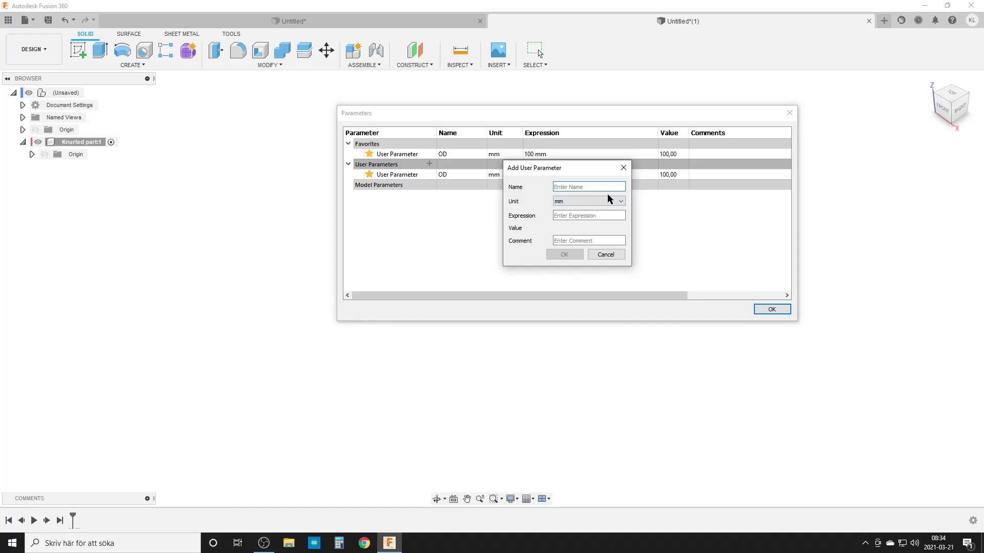
text(OD_c)
key(Tab)
key(Tab)
text(od)
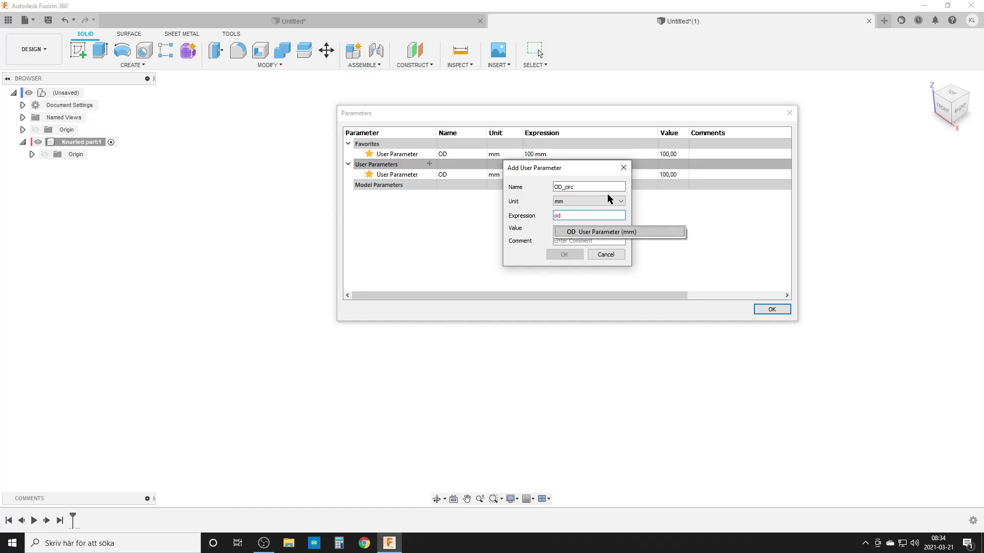
key(Return)
text(*)
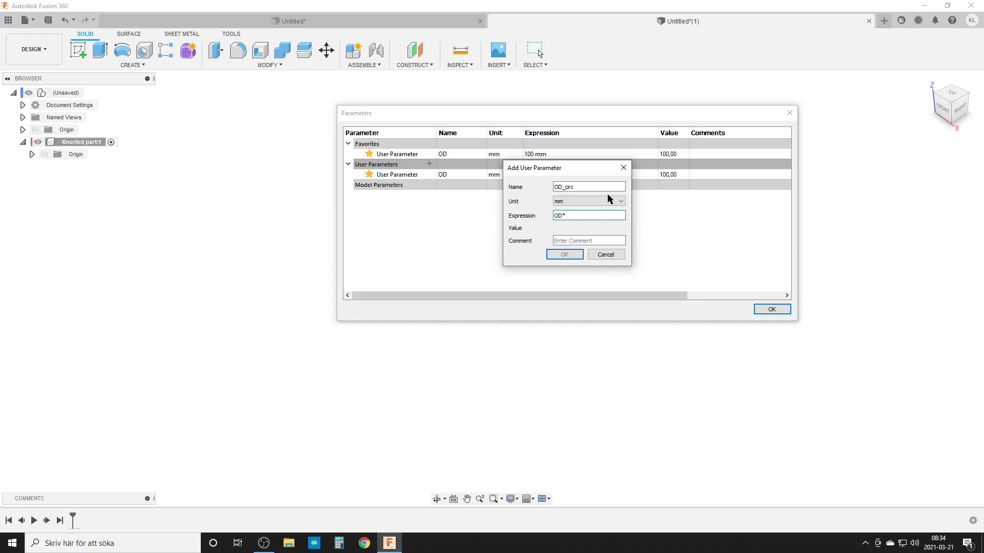
text(PI)
text(c)
text(alc)
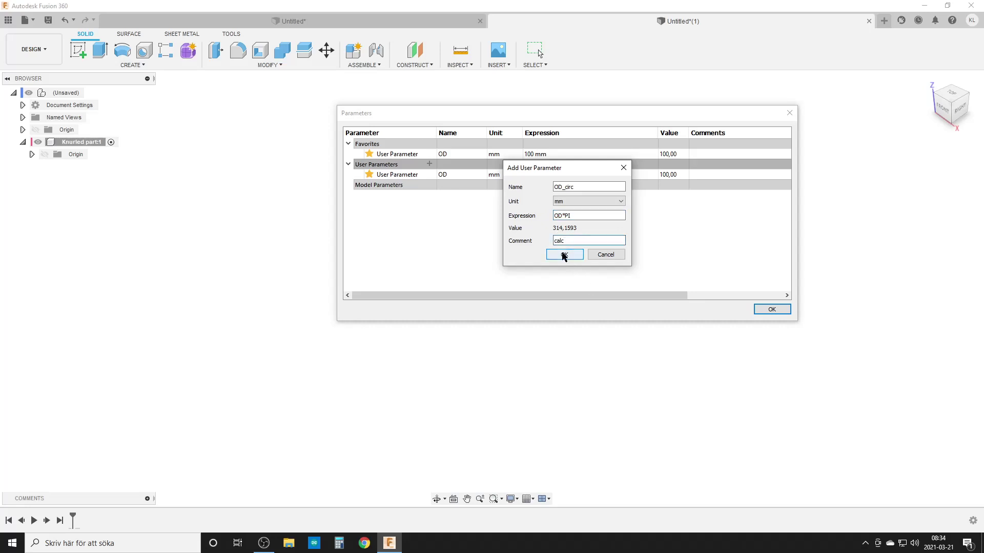
click(563, 254)
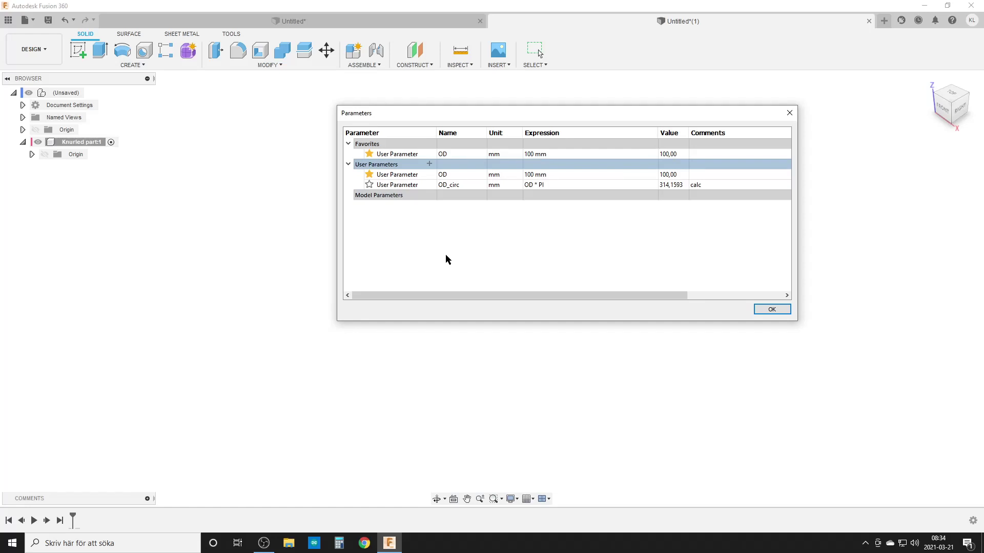
- Add unitless Nr_pattern_circ = 24 and mark it as a favorite
click(430, 164)
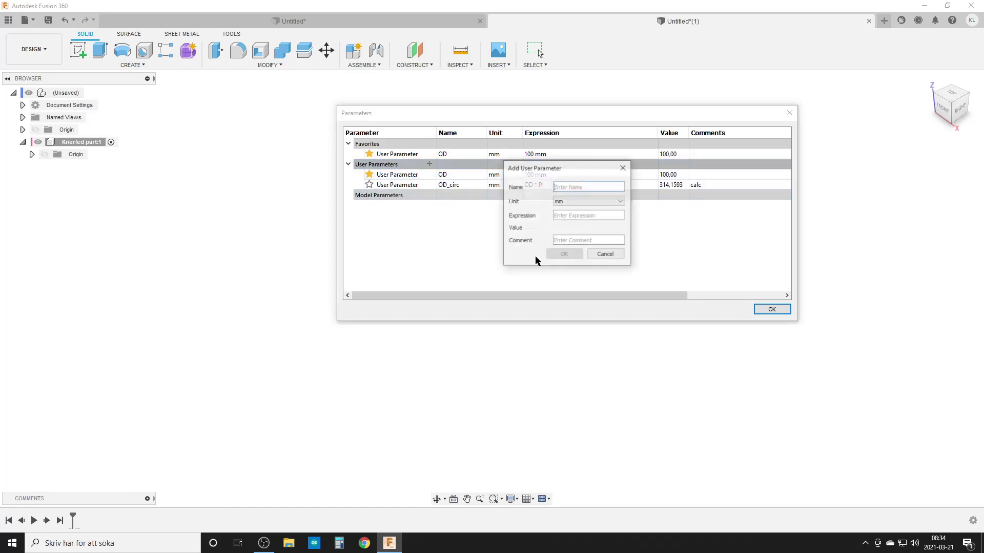
click(577, 201)
click(579, 209)
click(584, 187)
text(Nr_pattern_circ)
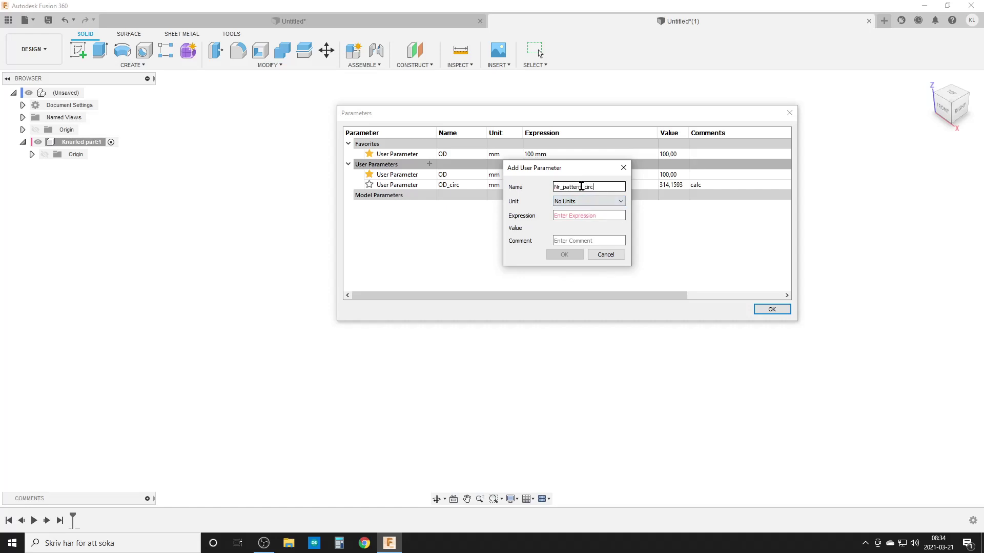
click(587, 212)
text(25)
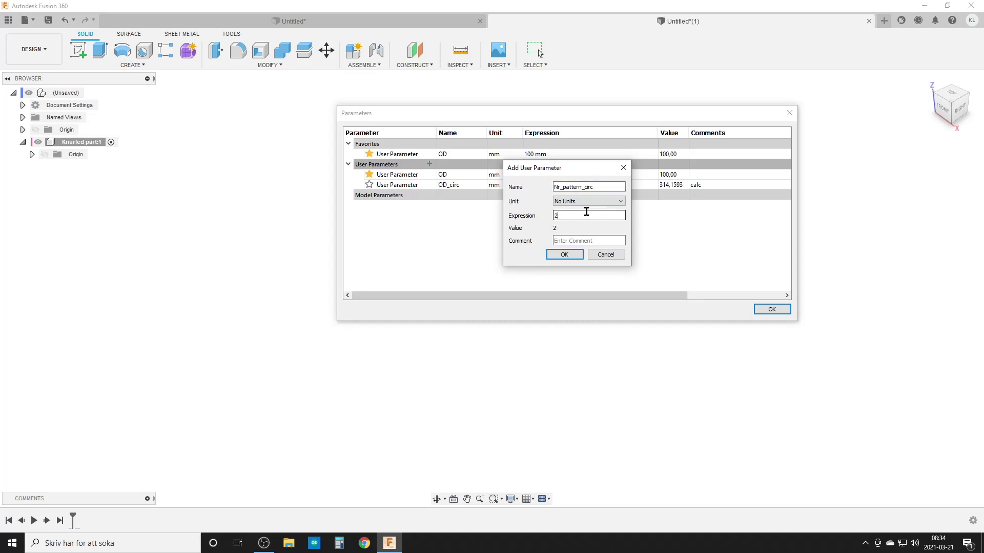
click(563, 255)
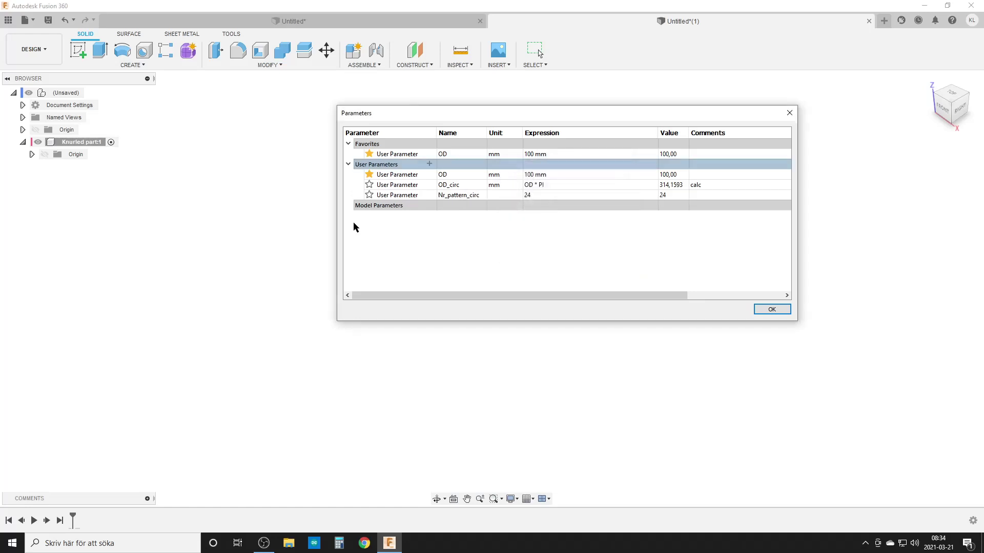
click(368, 195)
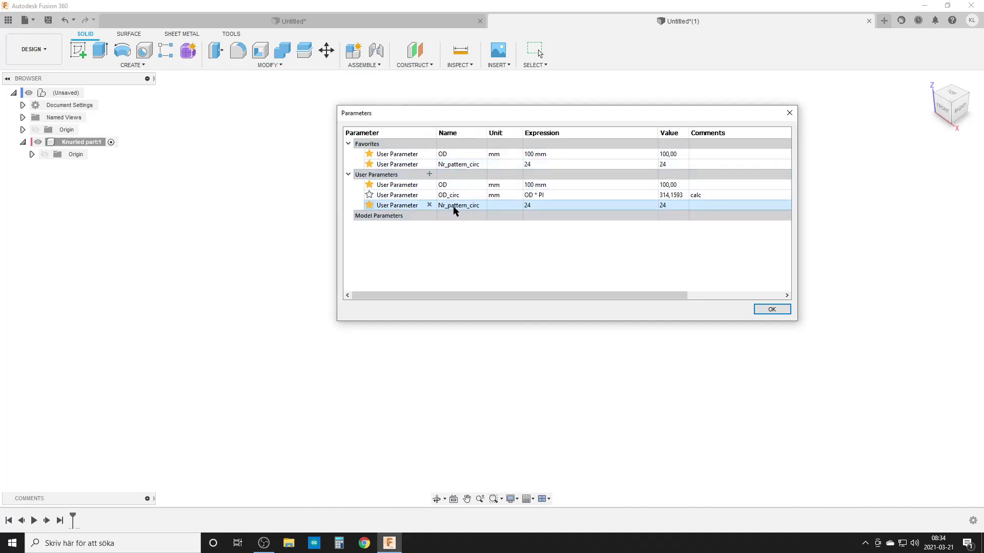
click(429, 174)
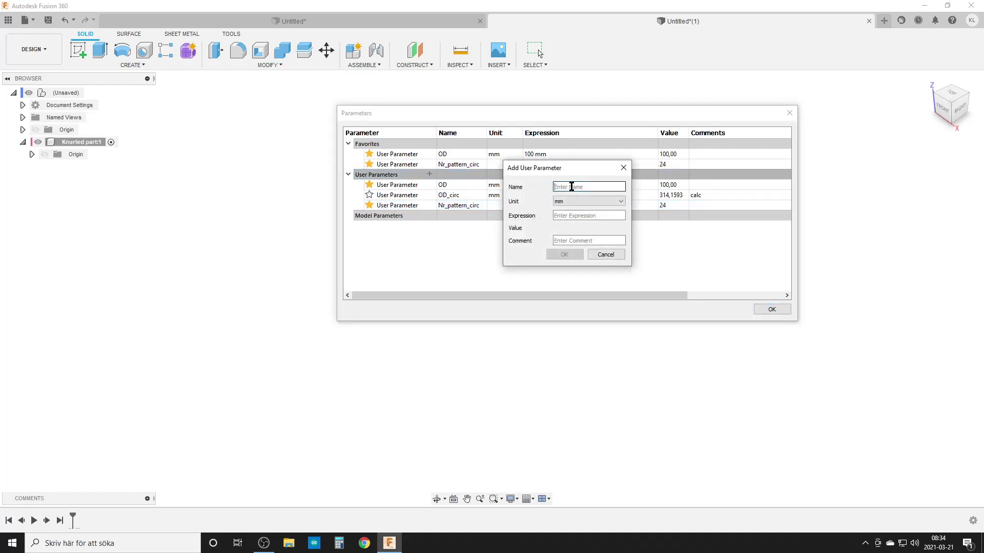
- Discard the extra parameter, close the table, and switch to the original knurled cylinder design
click(610, 255)
click(772, 309)
click(433, 21)
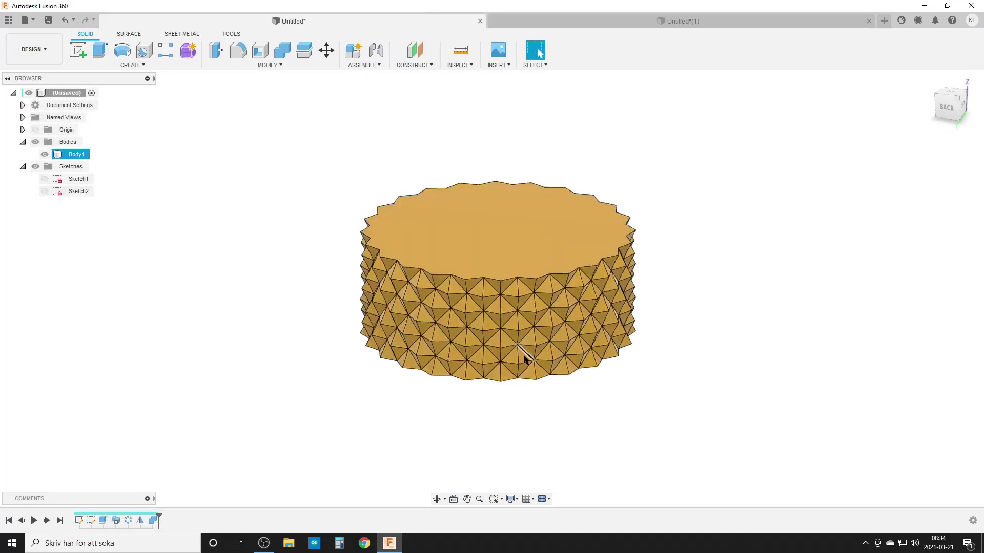
scroll(522, 356, up, 4)
scroll(756, 399, down, 1)
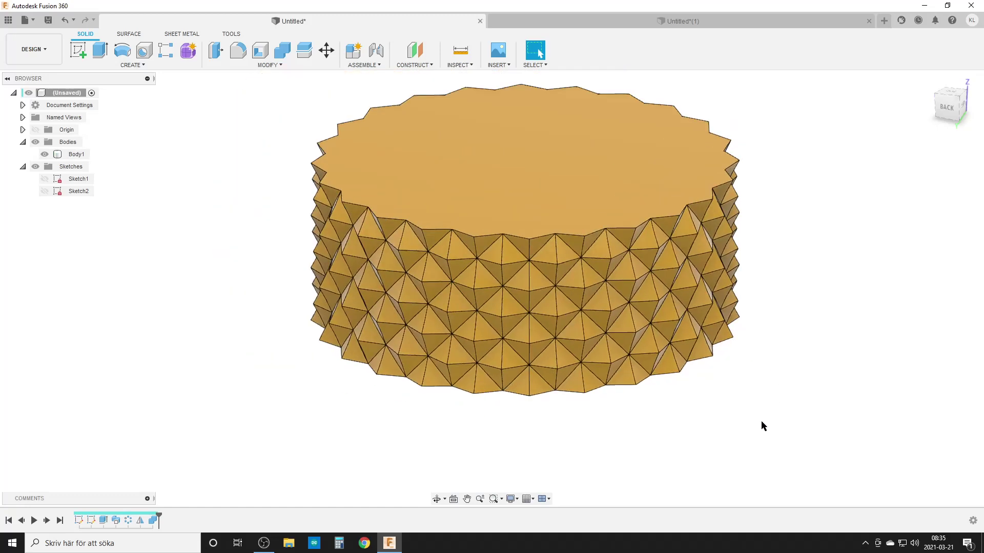
scroll(650, 410, up, 2)
- Measure a pyramid's width (9.7895 mm) and height (9.8175 mm) between its corners
click(460, 51)
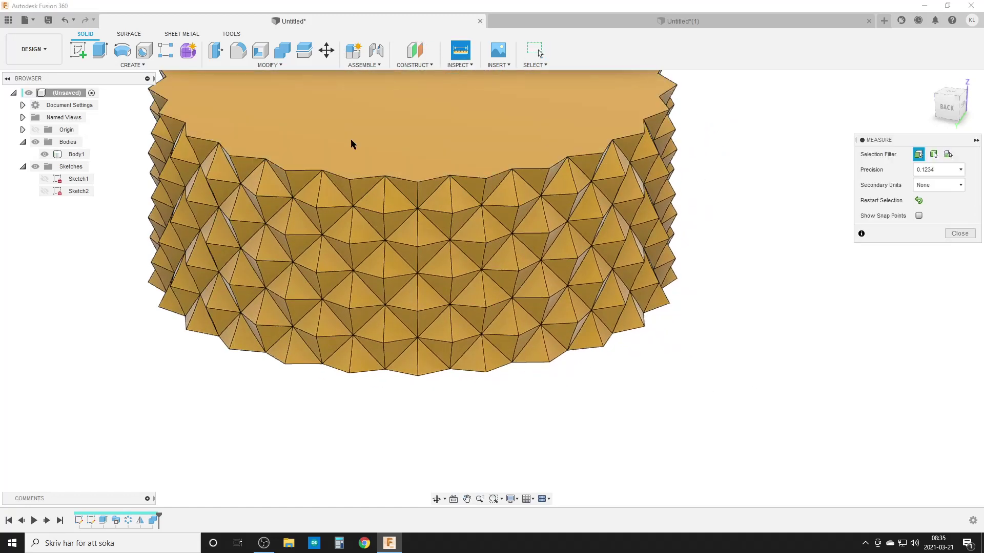
click(418, 376)
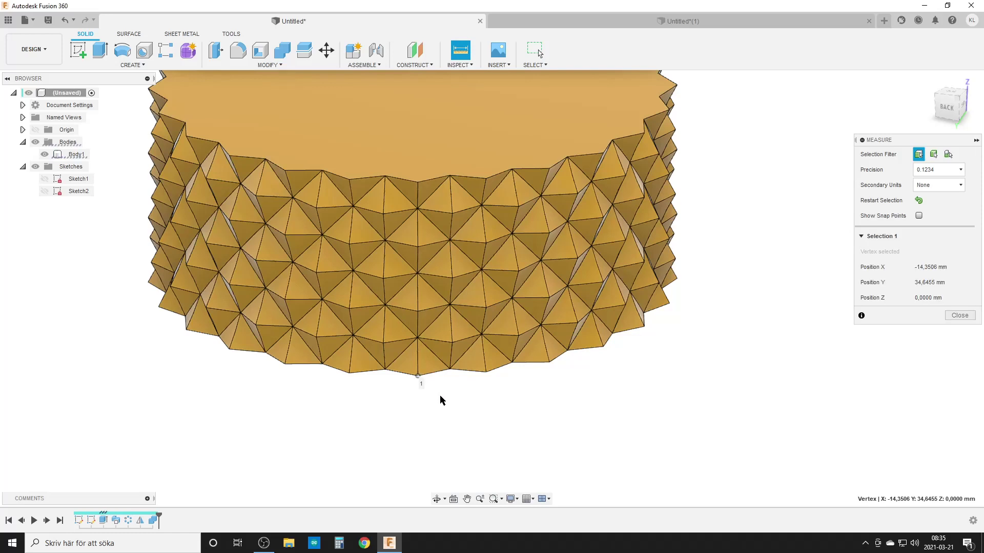
click(485, 372)
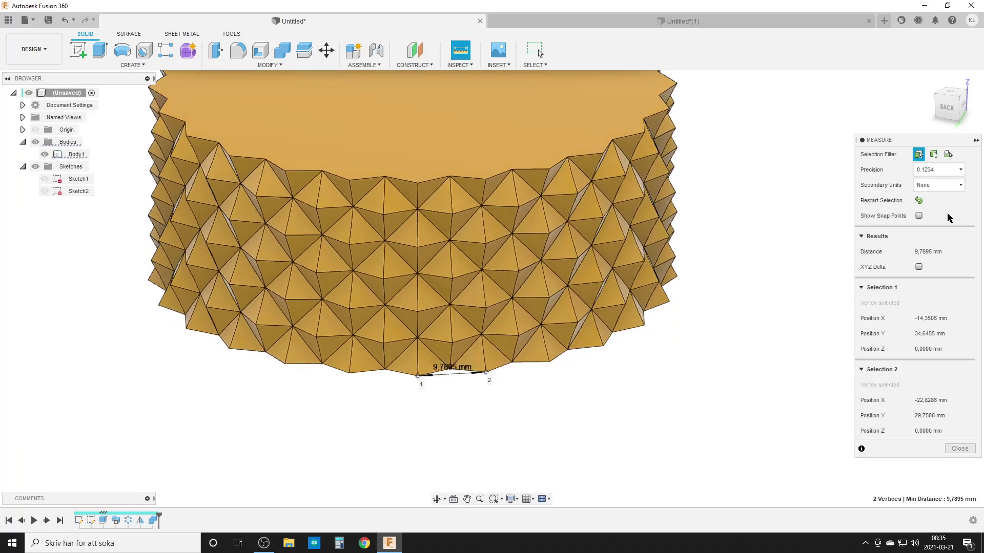
click(918, 200)
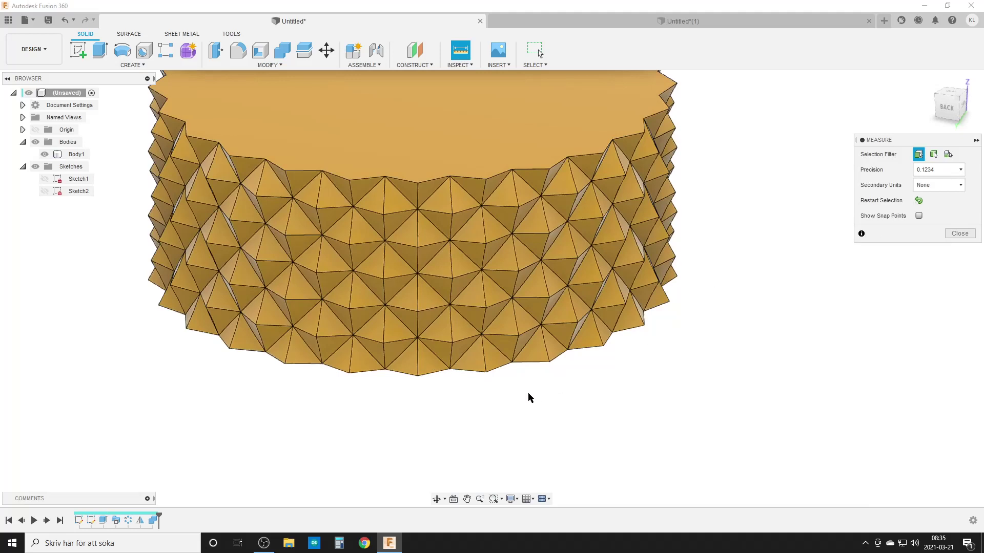
click(416, 378)
click(417, 311)
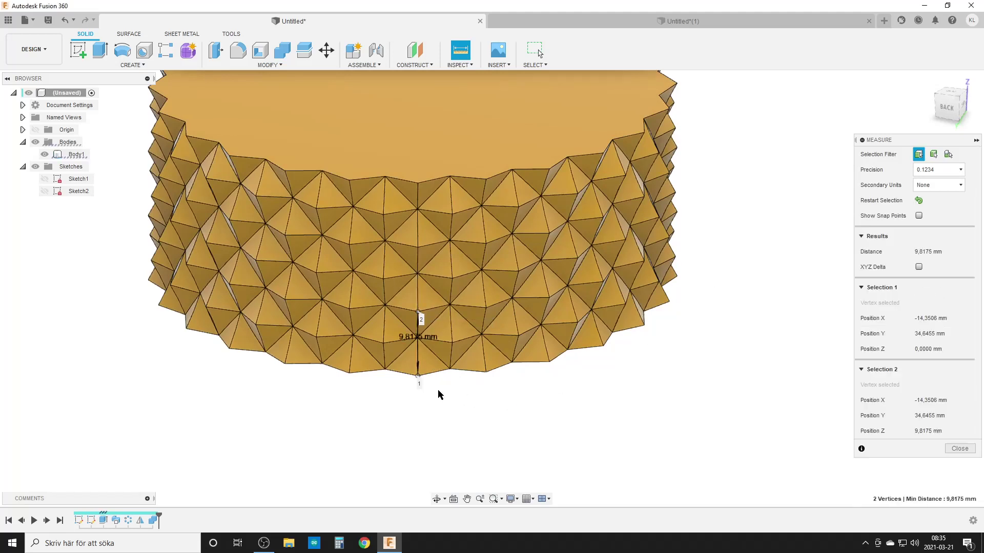
scroll(430, 382, up, 3)
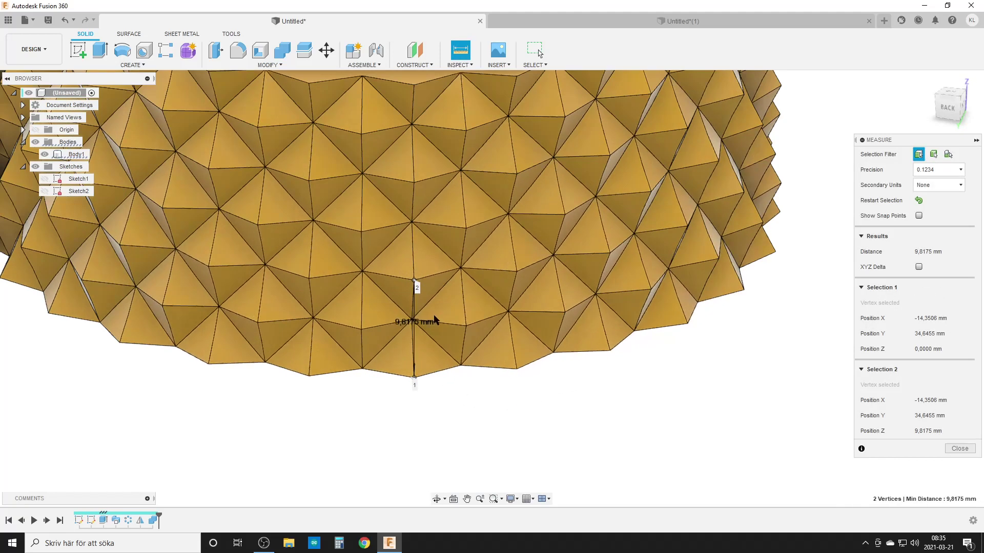
scroll(390, 361, down, 2)
shift+middle_drag(465, 376, 423, 353)
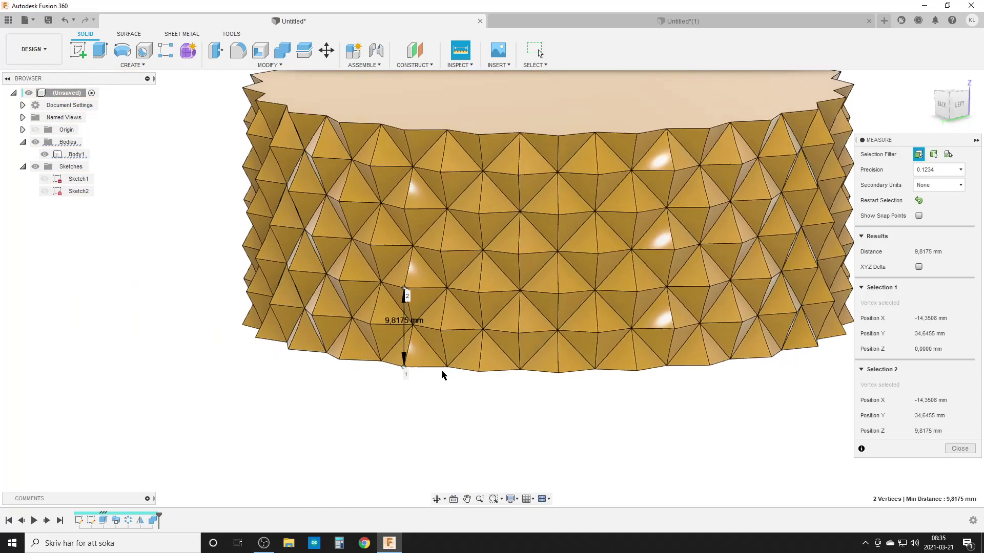
click(918, 201)
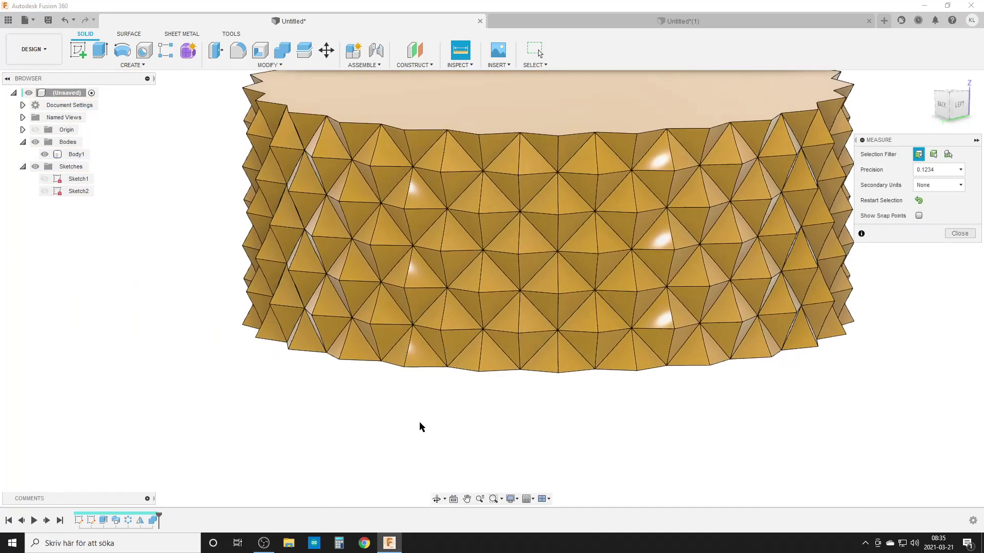
click(404, 367)
click(479, 372)
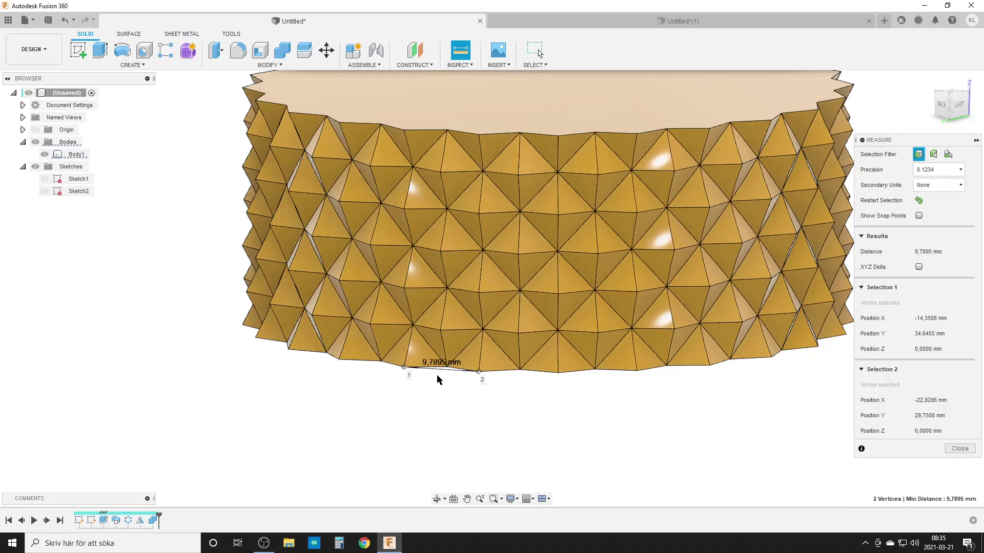
- Close Measure and return to the Knurled part design
scroll(456, 375, down, 3)
shift+middle_drag(485, 390, 499, 406)
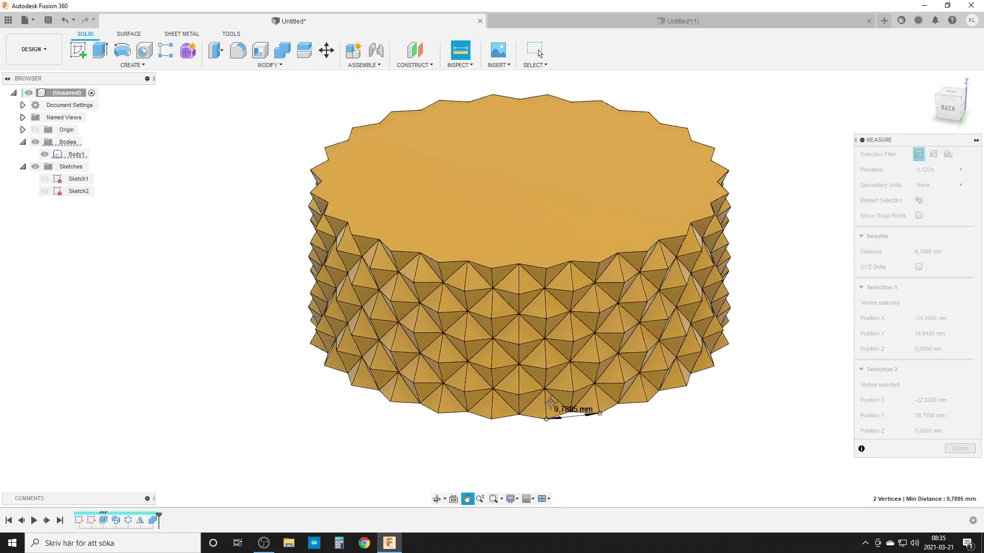
middle_drag(543, 395, 468, 347)
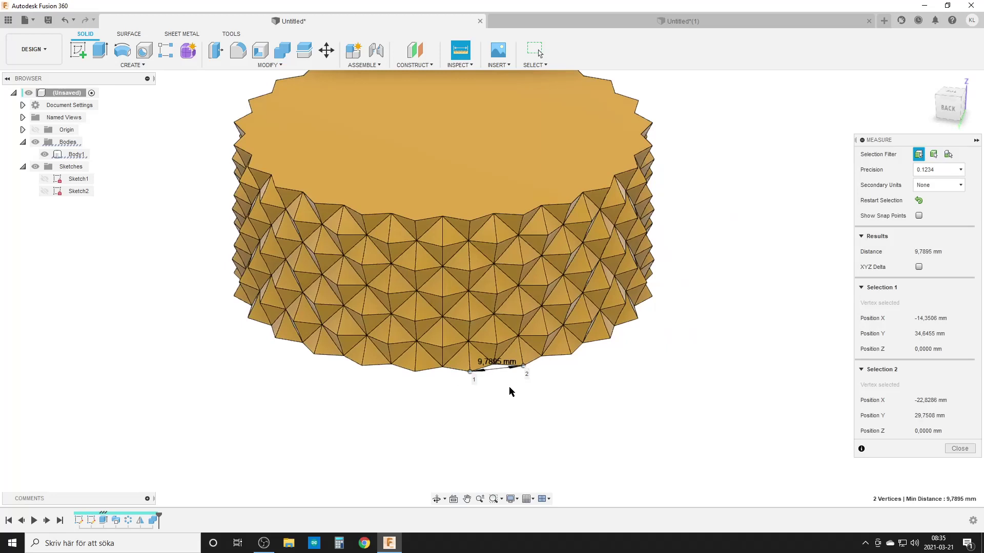
click(959, 449)
shift+middle_drag(532, 336, 609, 103)
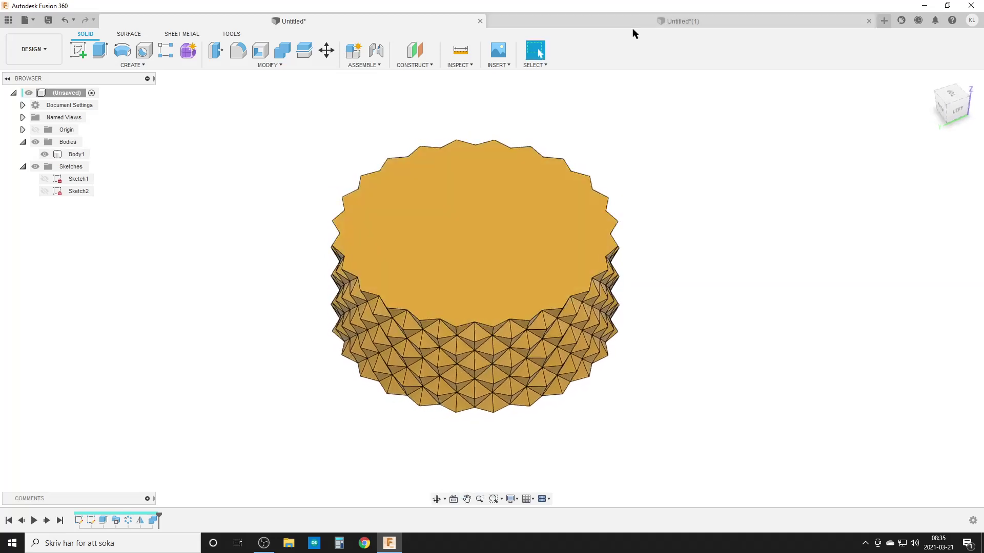
click(613, 19)
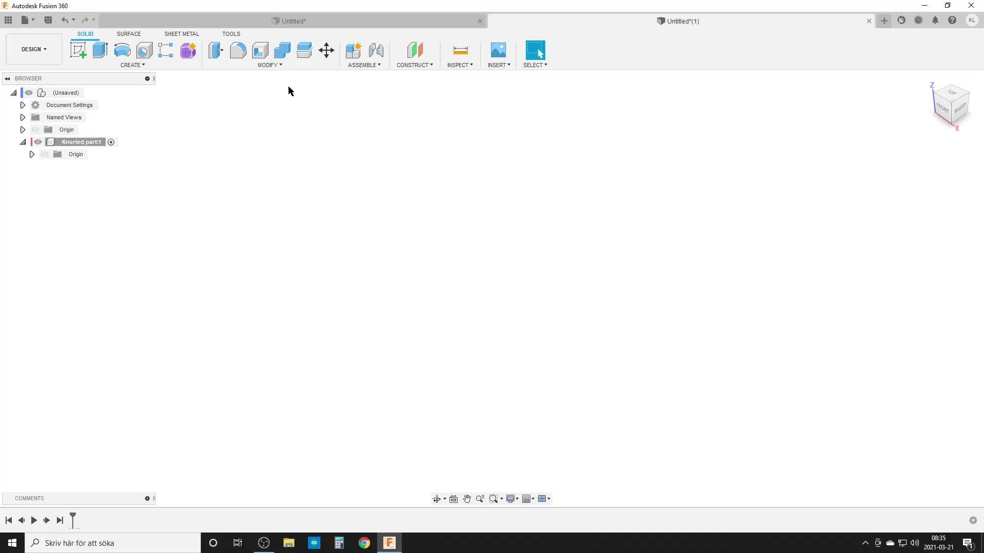
- Add Pattern_width = OD_circ / Nr_pattern_circ in mm with comment 'calc'
click(266, 65)
click(254, 271)
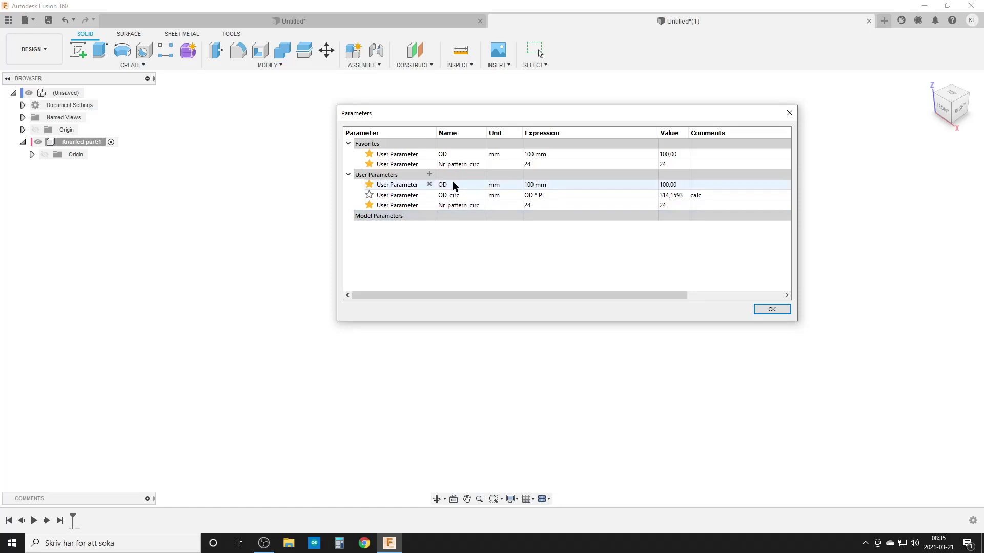
click(429, 175)
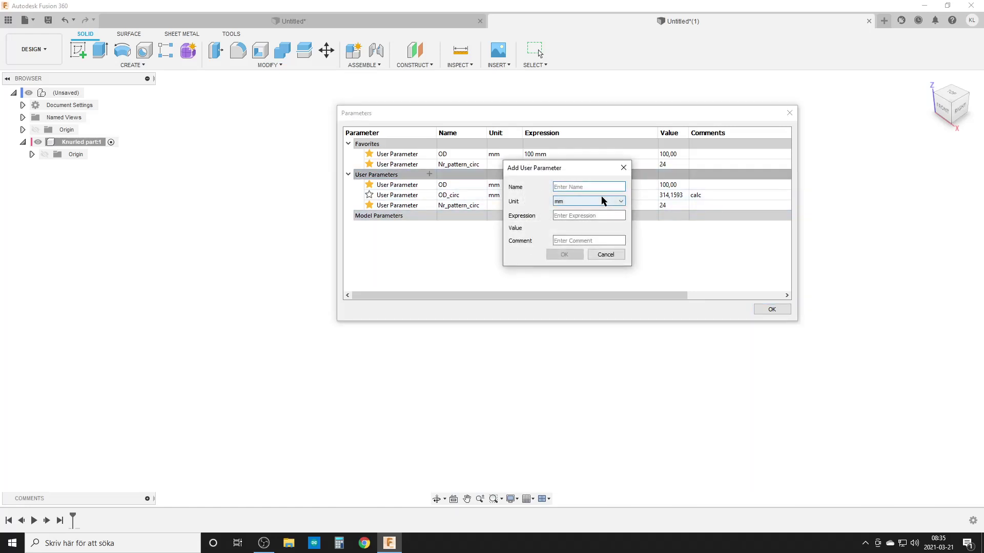
text(od)
key(BackSpace)
text(Pattern_width)
click(584, 216)
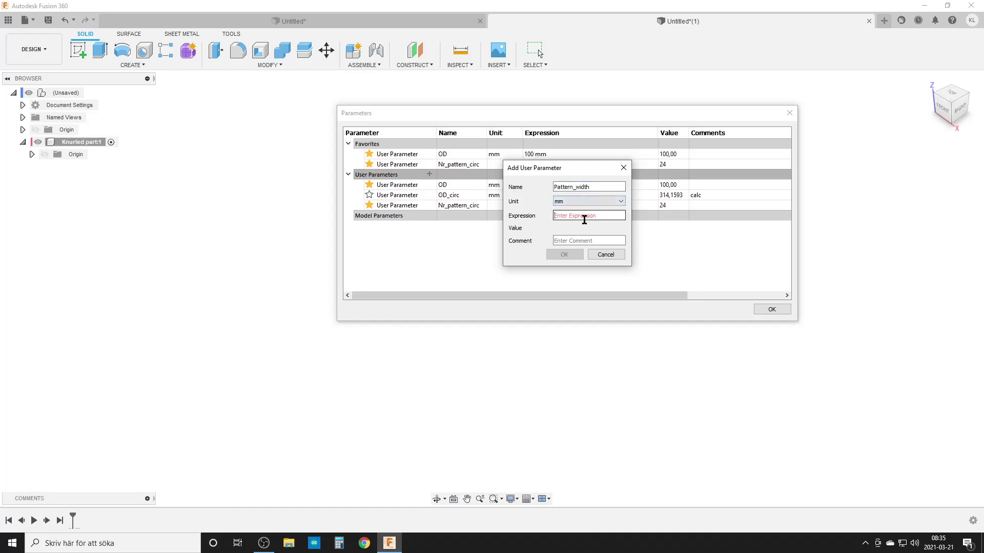
text(OD)
key(Down)
key(Return)
text(/N)
key(Return)
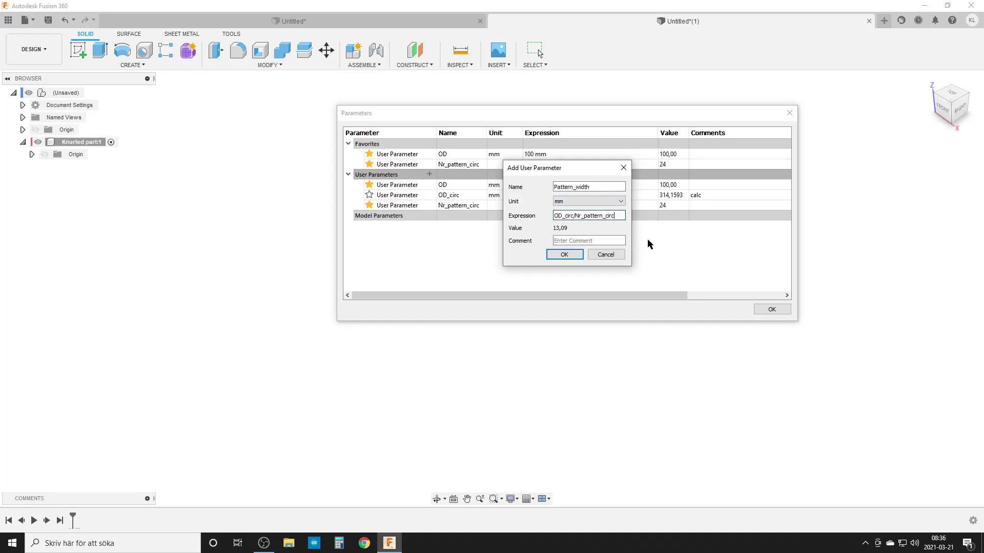
click(579, 241)
text(calc)
key(Return)
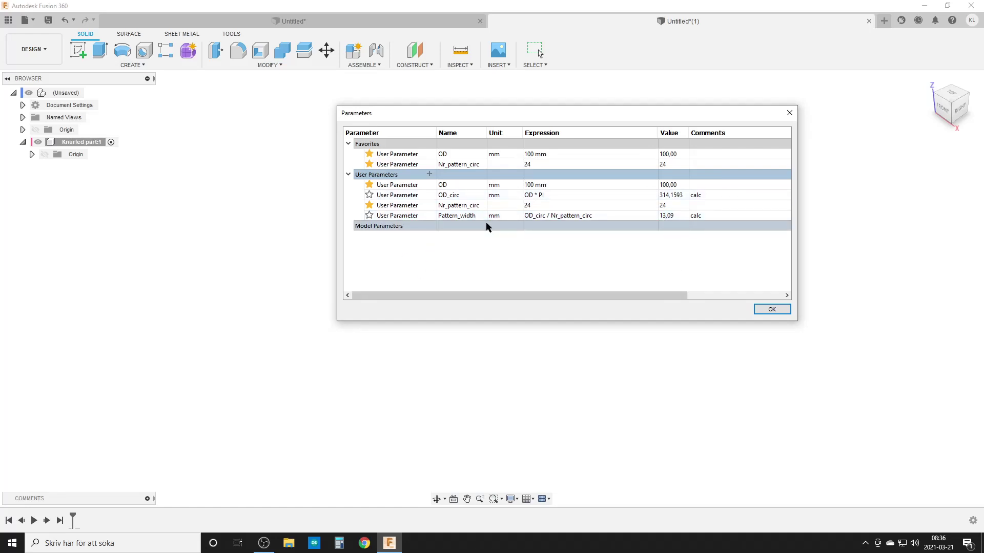
- Add Pattern_angle = 360 / Nr_pattern_circ with degree units
click(429, 174)
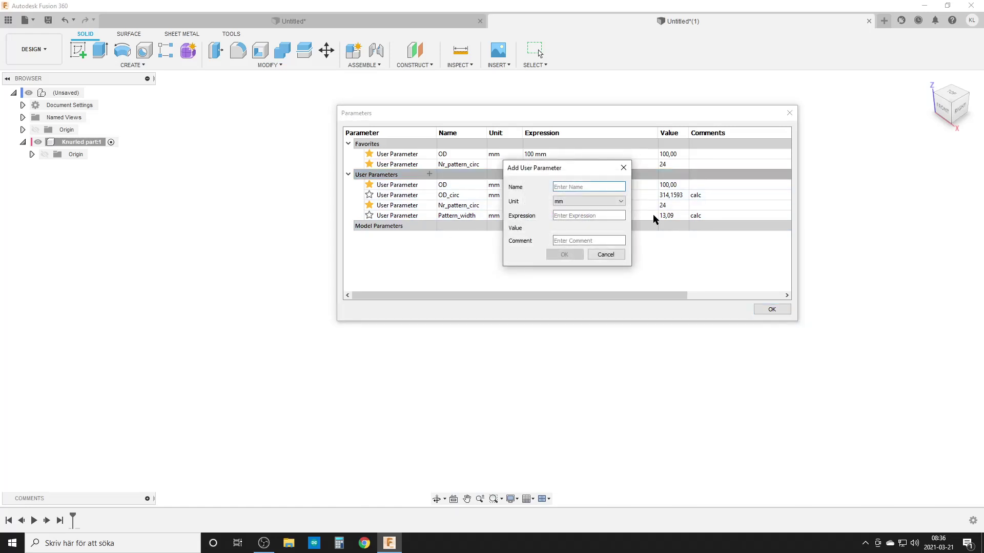
text(Pattern_angle)
click(596, 201)
scroll(582, 265, down, 5)
click(584, 232)
click(568, 215)
text(360/)
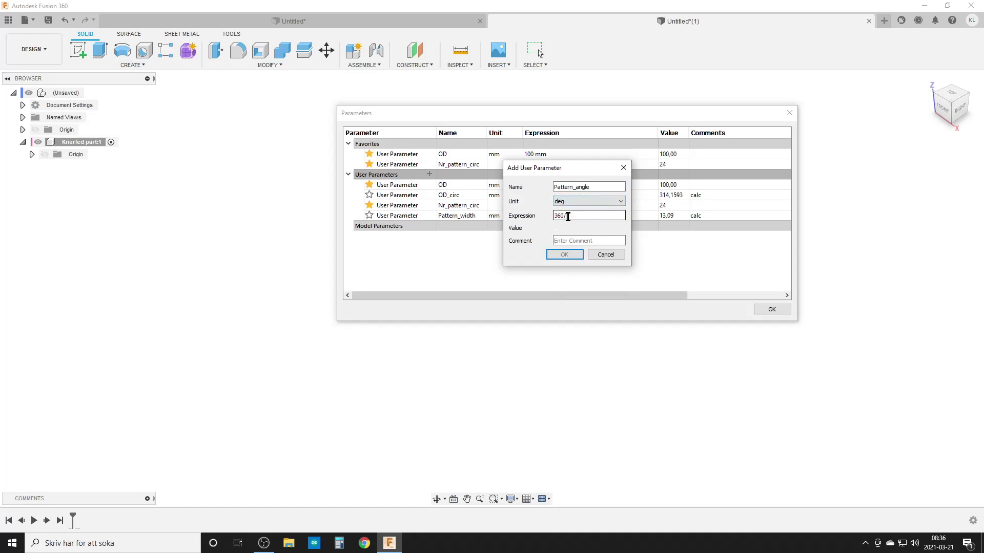
text(Nr_pattern_circc)
click(565, 255)
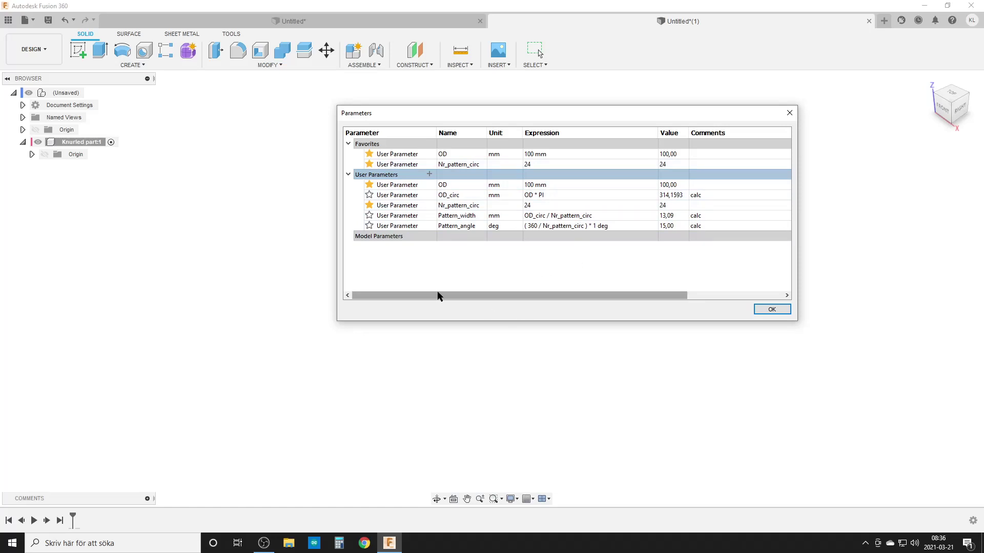
- Add unitless Nr_pattern_height = 3,5 and mark it as a favourite
click(429, 174)
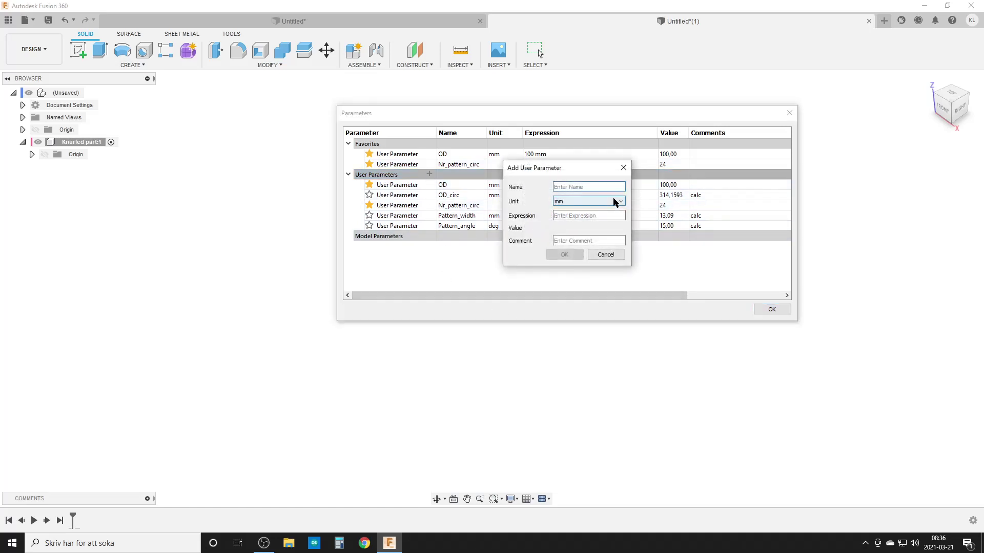
click(613, 201)
click(610, 210)
text(Nr_pattern_height)
click(612, 214)
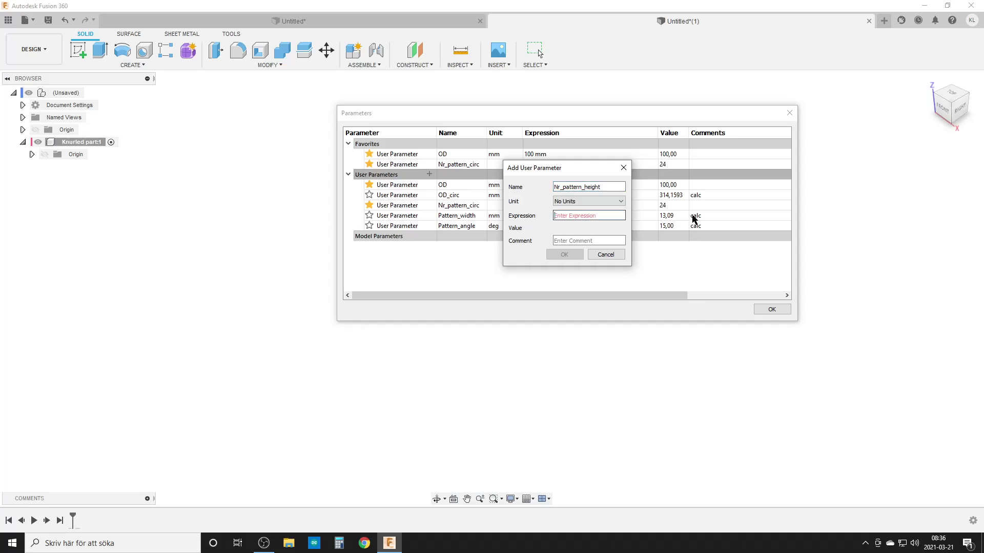
text(3,5)
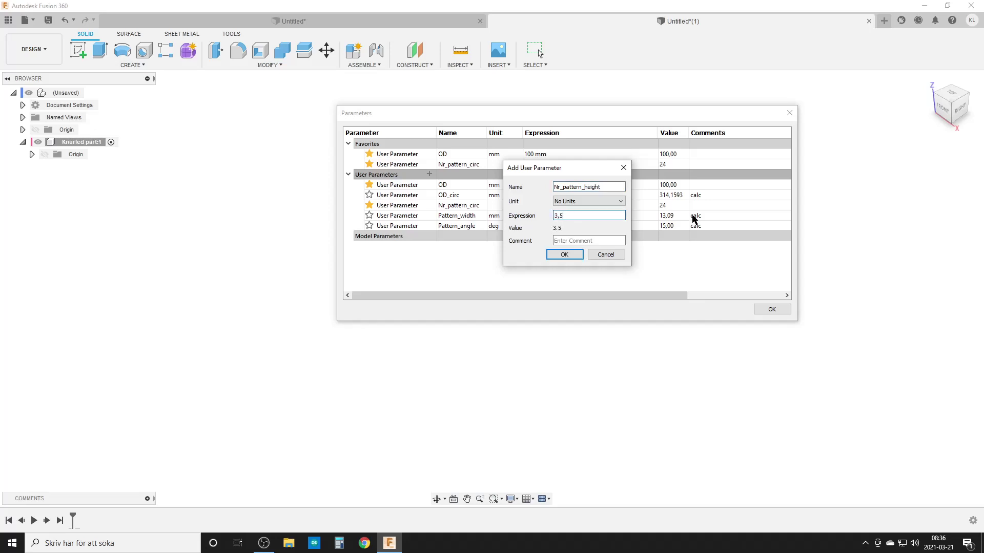
click(564, 255)
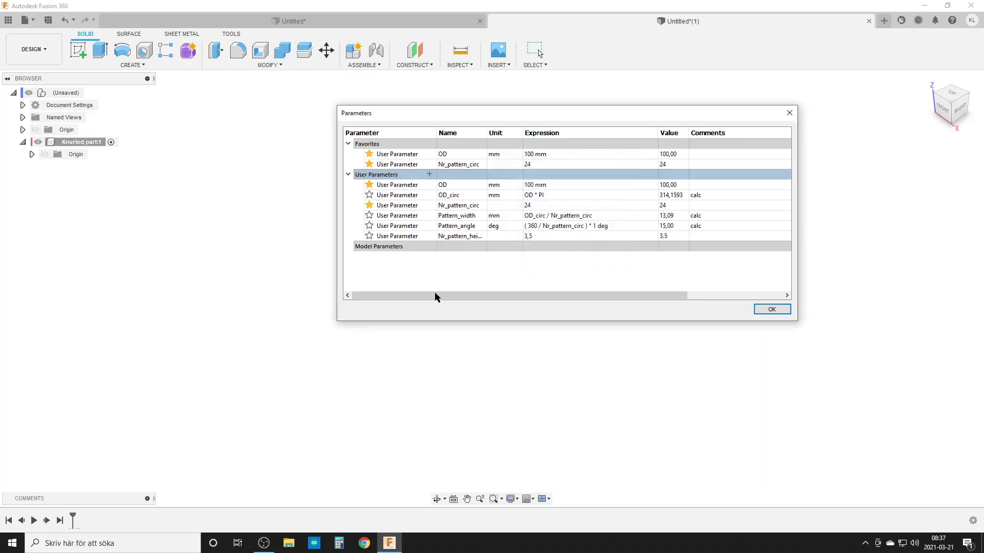
click(369, 236)
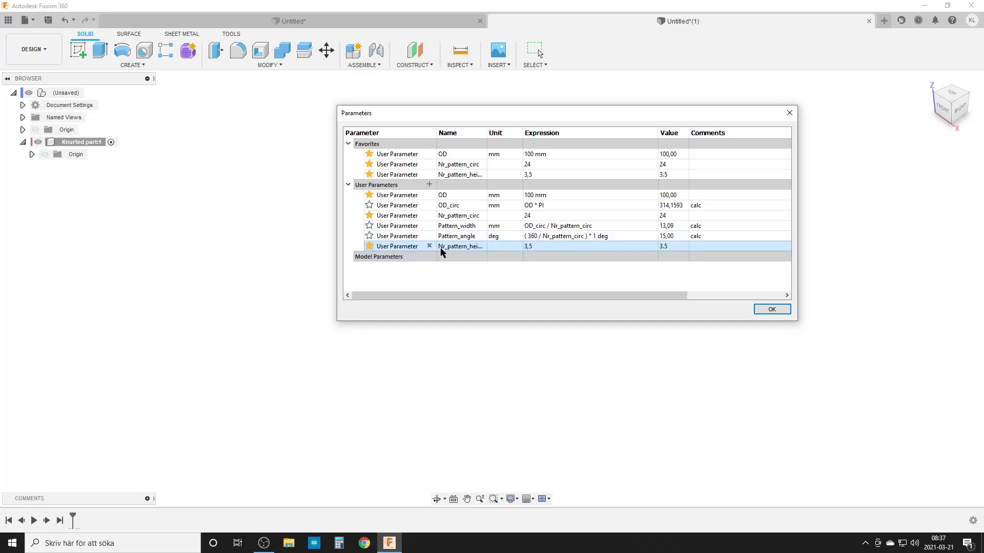
- Add Cylinder_height = Pattern_width * Nr_pattern_height with comment 'calc'
click(430, 185)
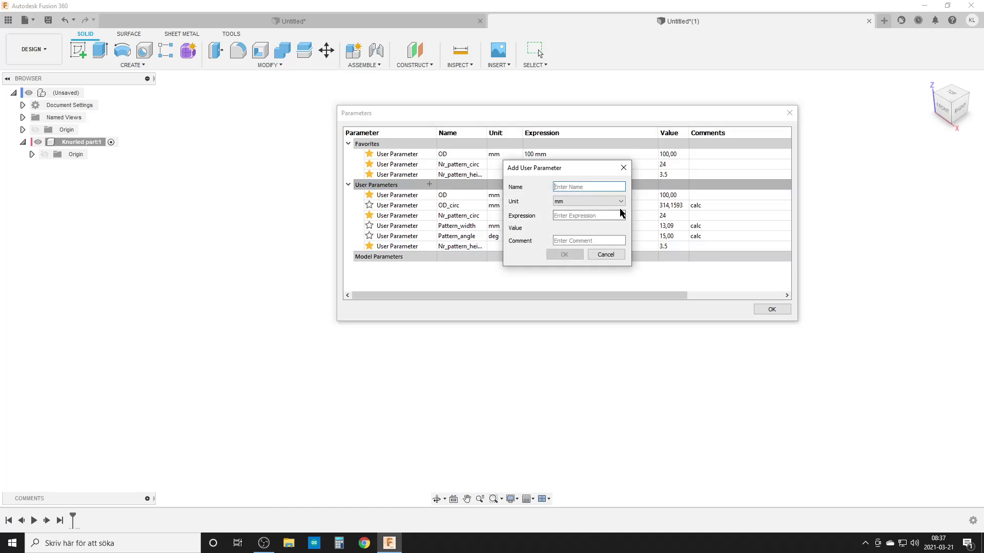
text(Cylinder_height)
click(573, 216)
text(pa)
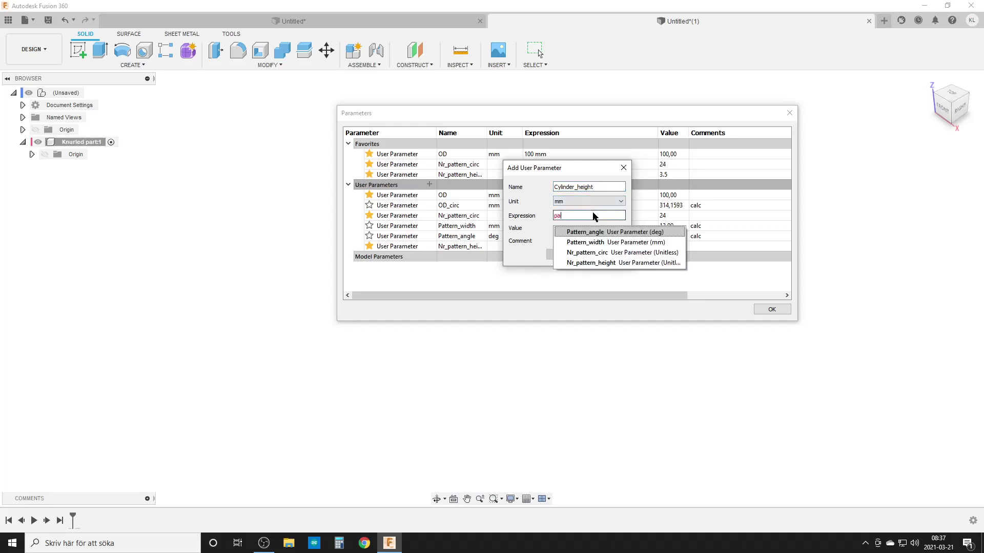
key(Down)
key(Return)
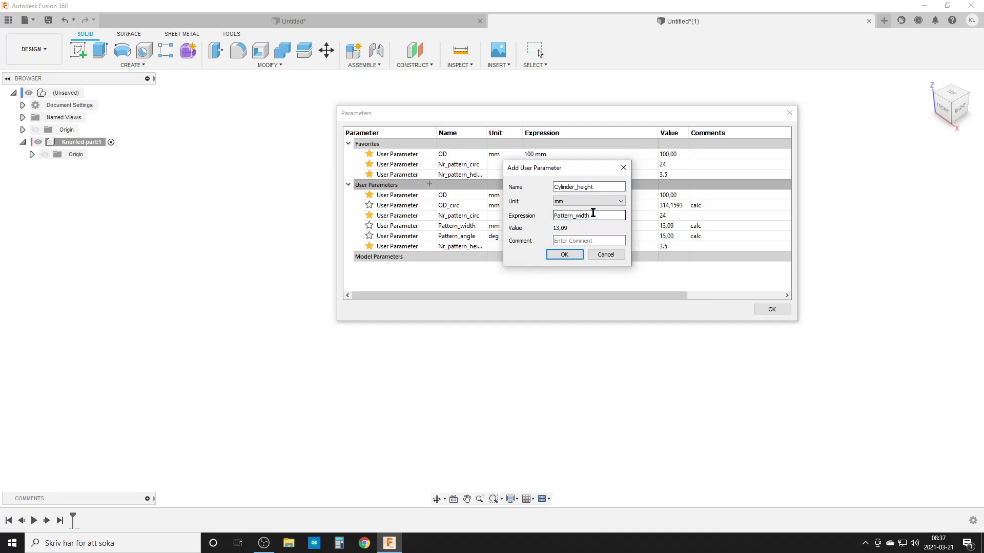
text(*n)
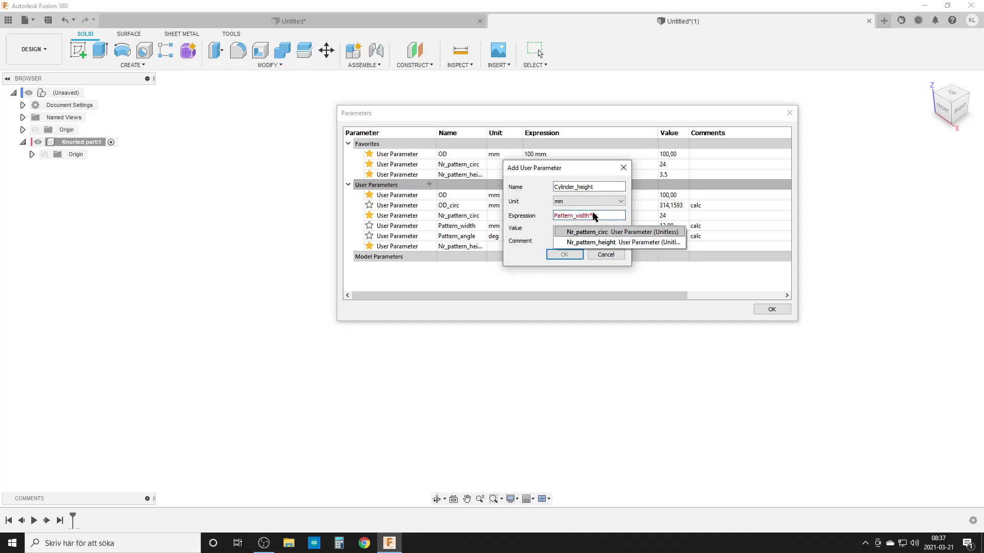
key(Down)
key(Return)
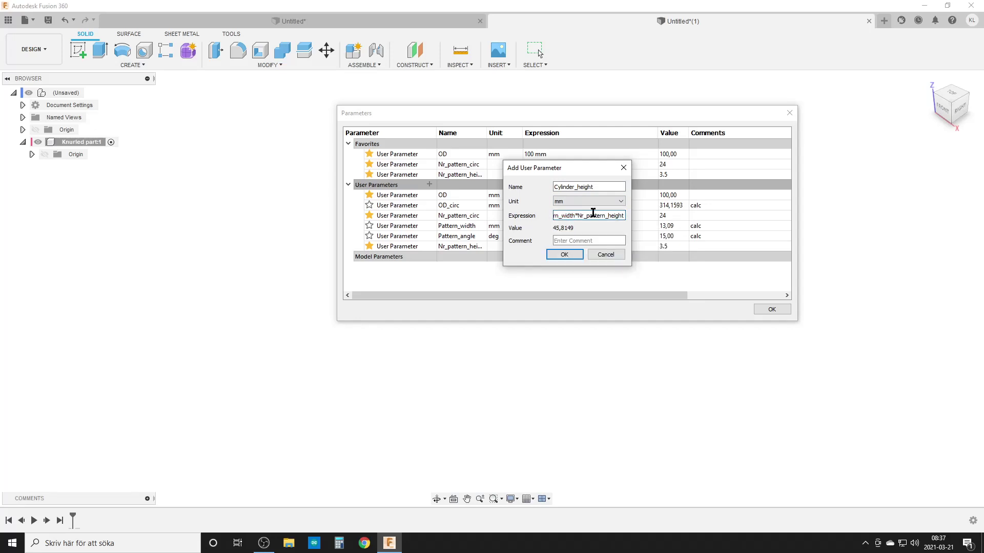
click(568, 240)
text(calc)
key(Return)
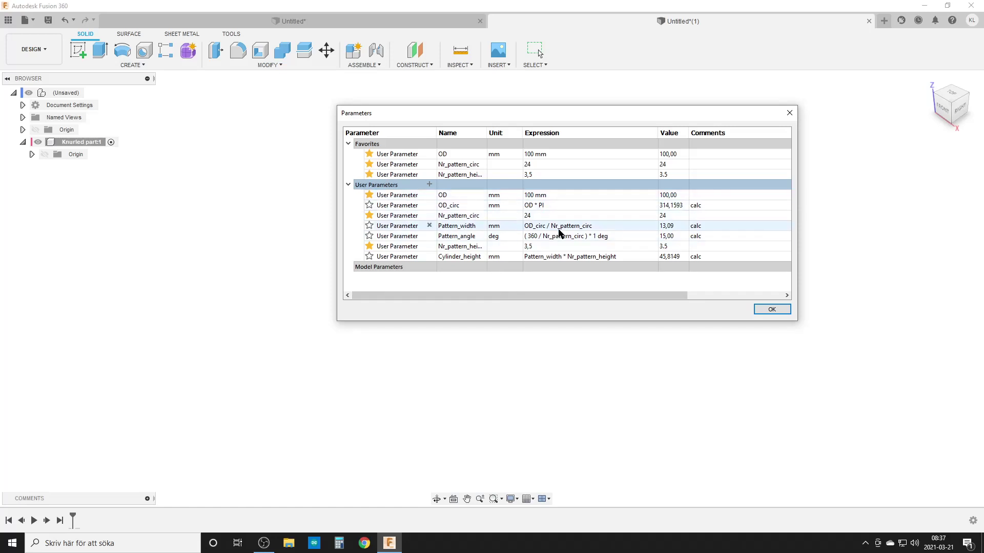
click(771, 309)
click(373, 22)
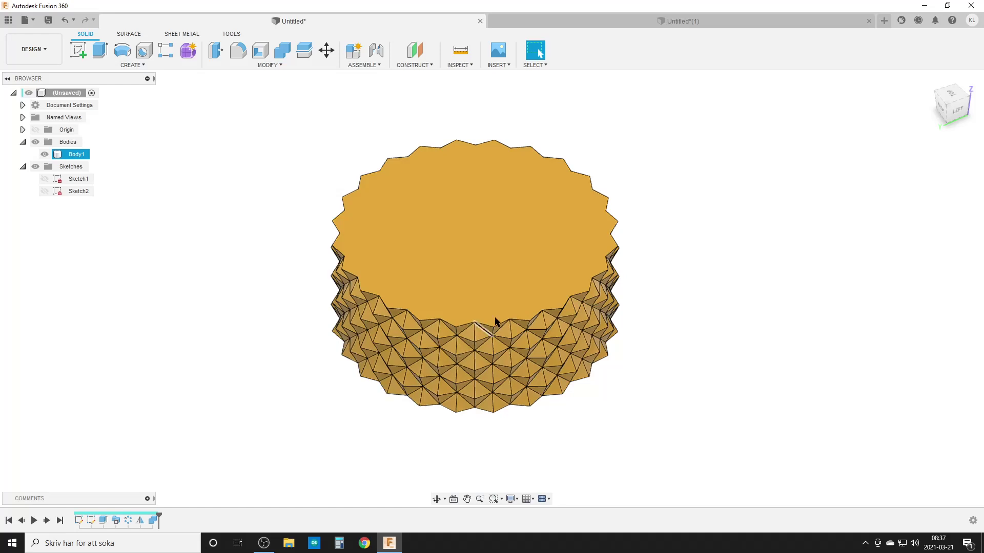
click(609, 20)
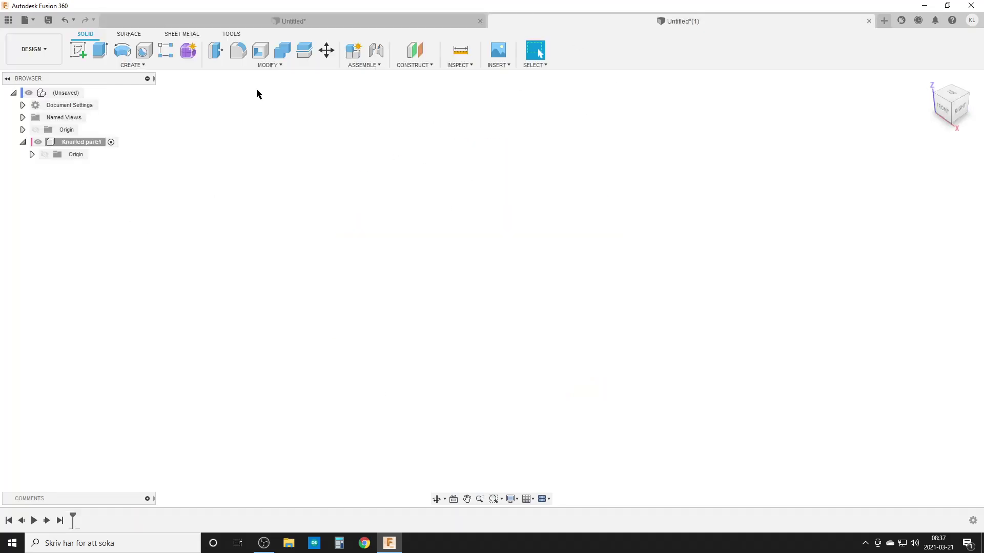
click(268, 65)
- Add Sweep_angle = Pattern_angle * Nr_pattern_height in degrees with comment 'calc'
click(237, 282)
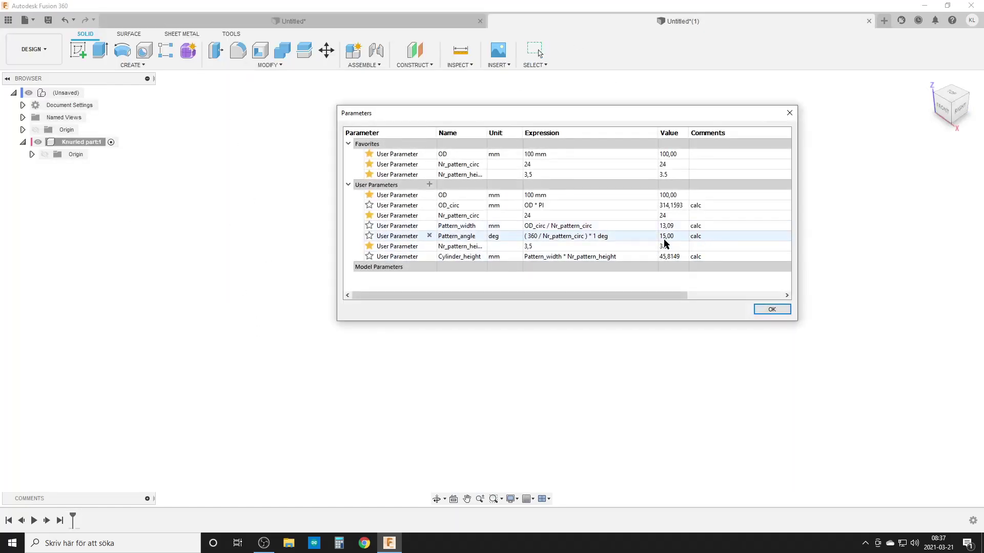
click(430, 185)
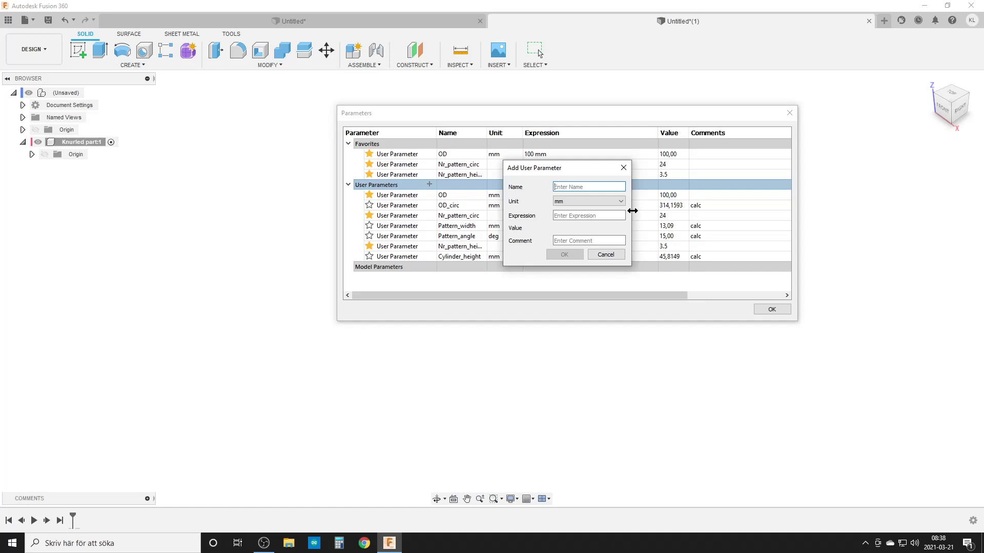
text(Sweep_angle)
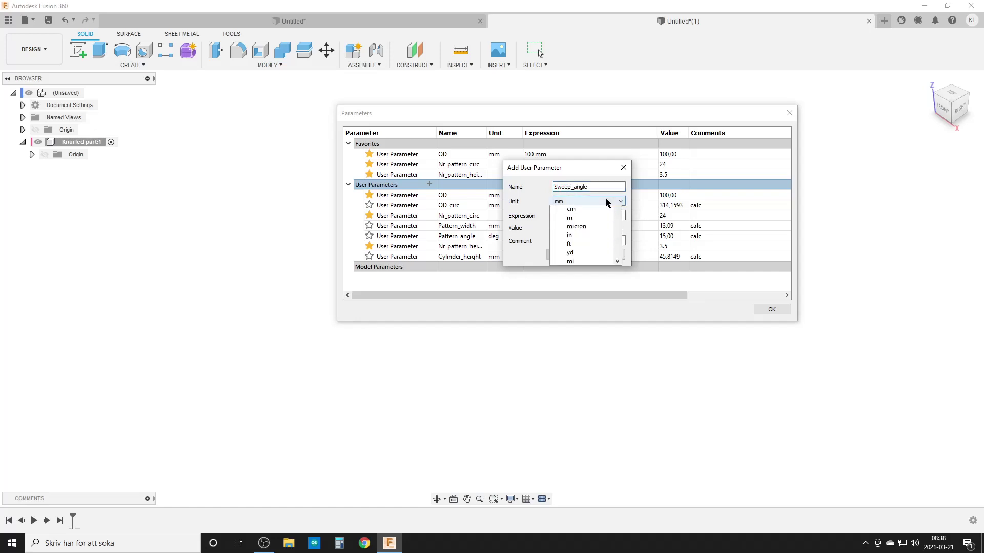
click(605, 200)
click(586, 228)
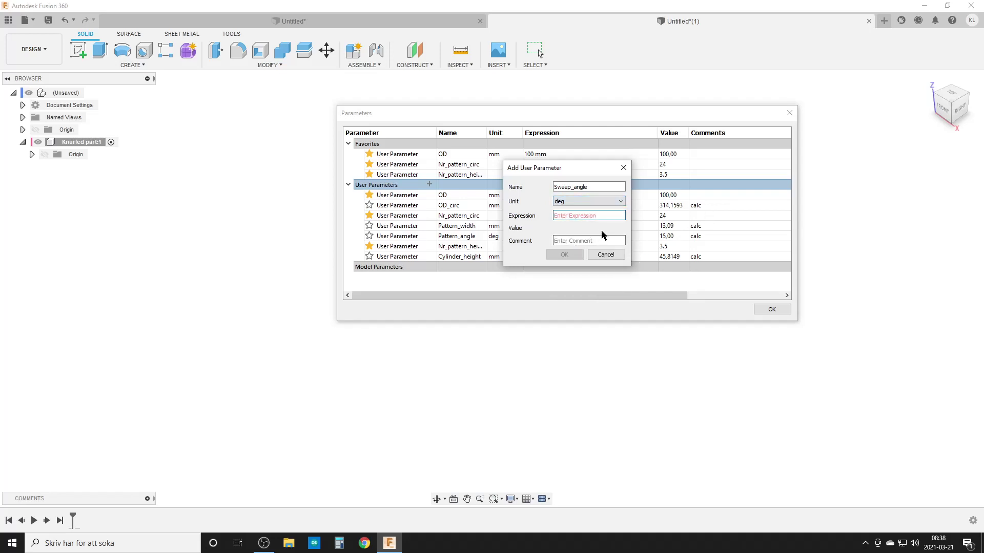
text(an)
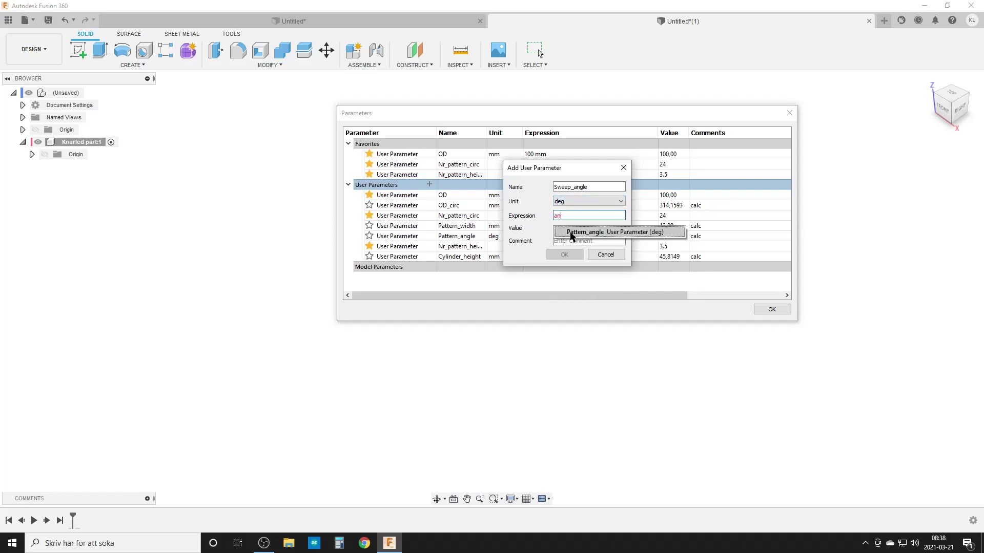
click(571, 233)
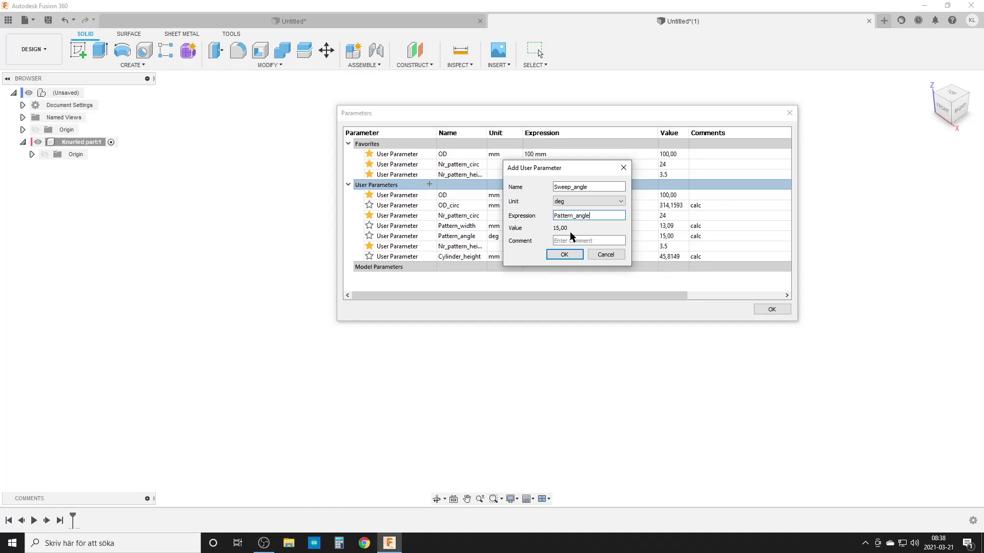
text(*Nr)
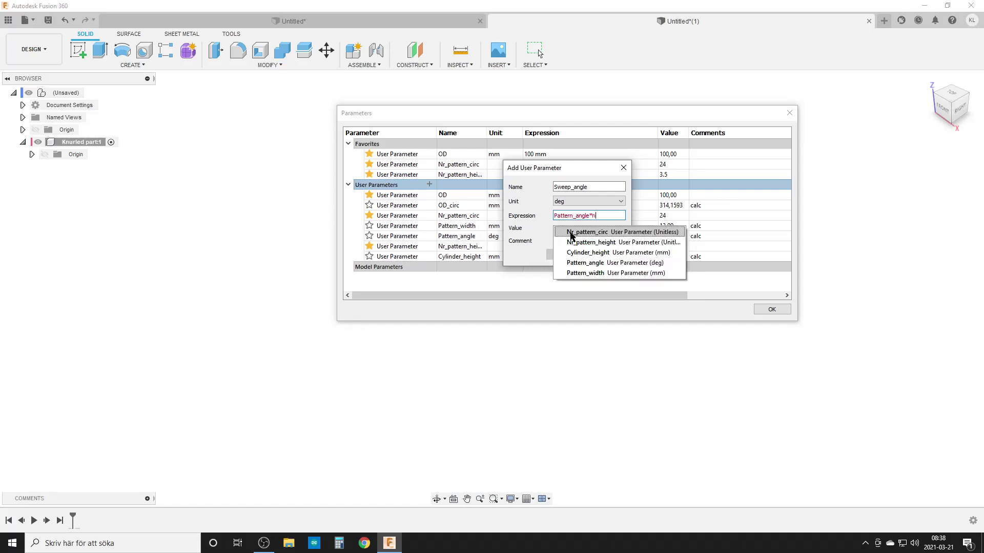
click(572, 237)
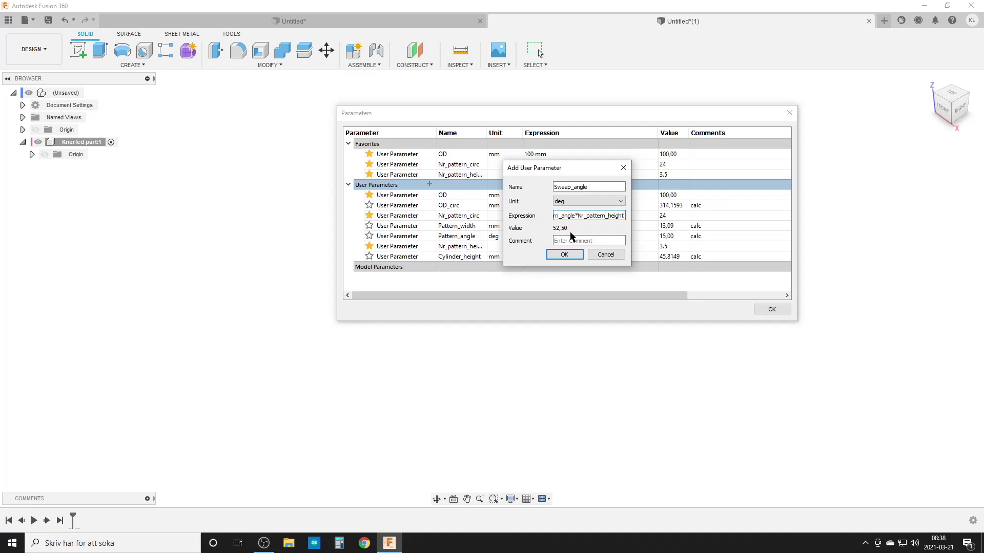
click(561, 240)
text(calc)
click(565, 255)
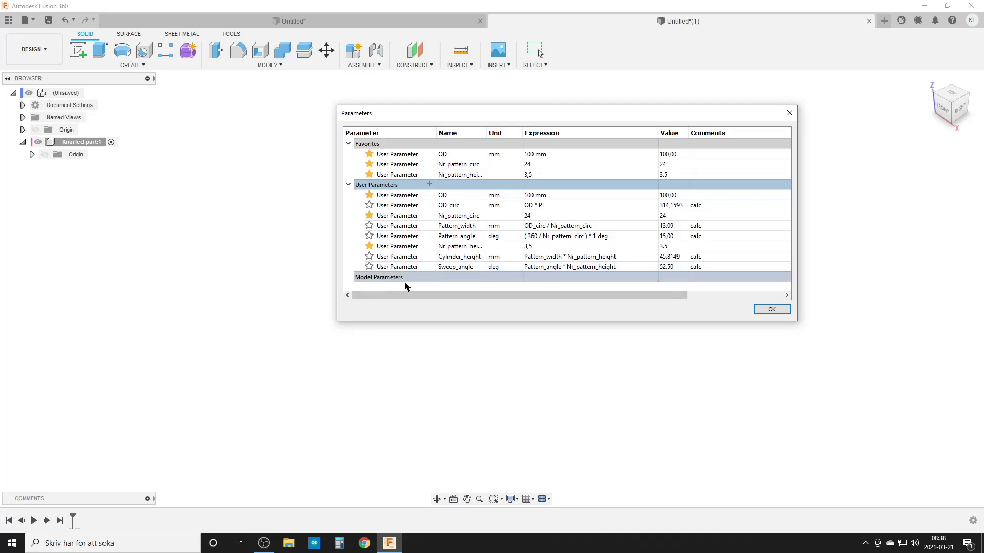
- Add a new user parameter named Edge_angle with degrees as its unit
click(771, 310)
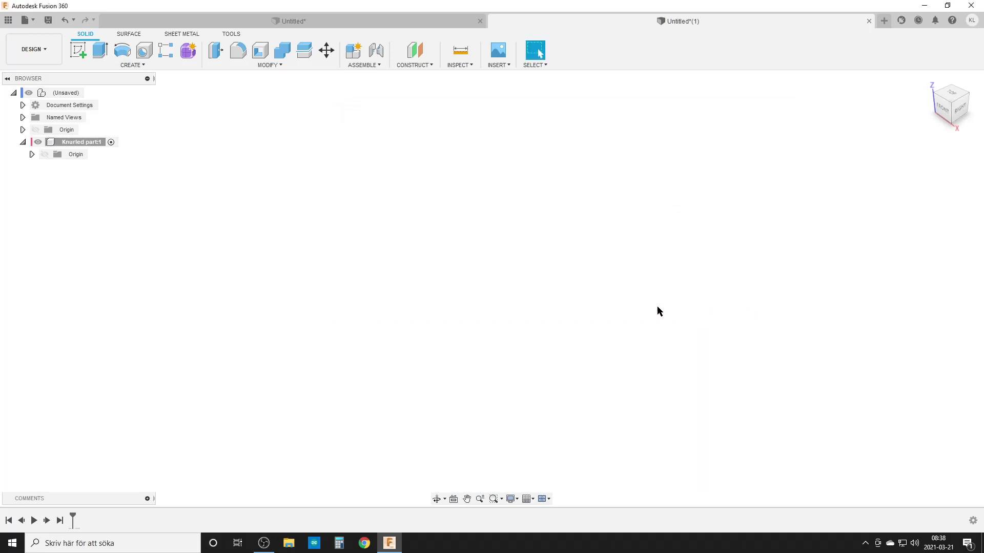
click(270, 65)
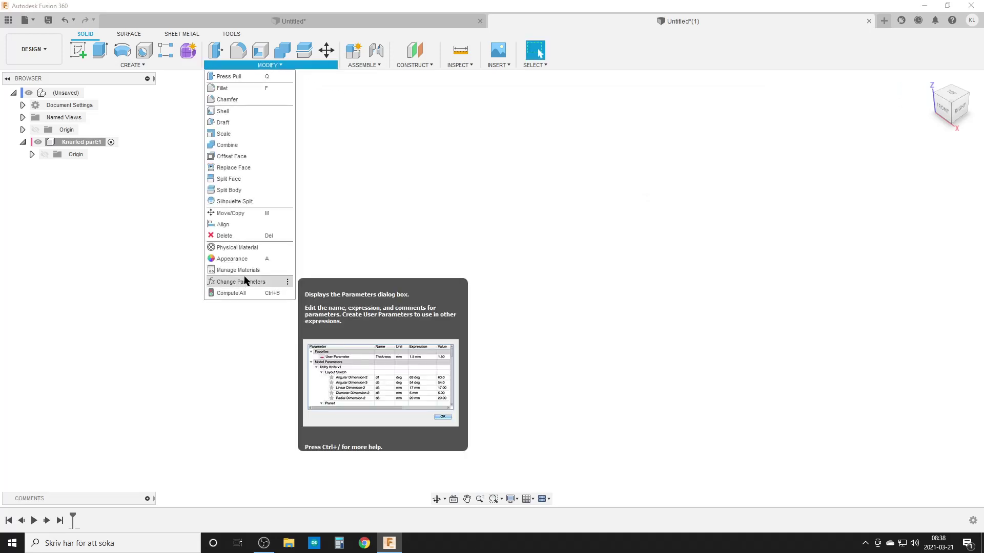
click(248, 281)
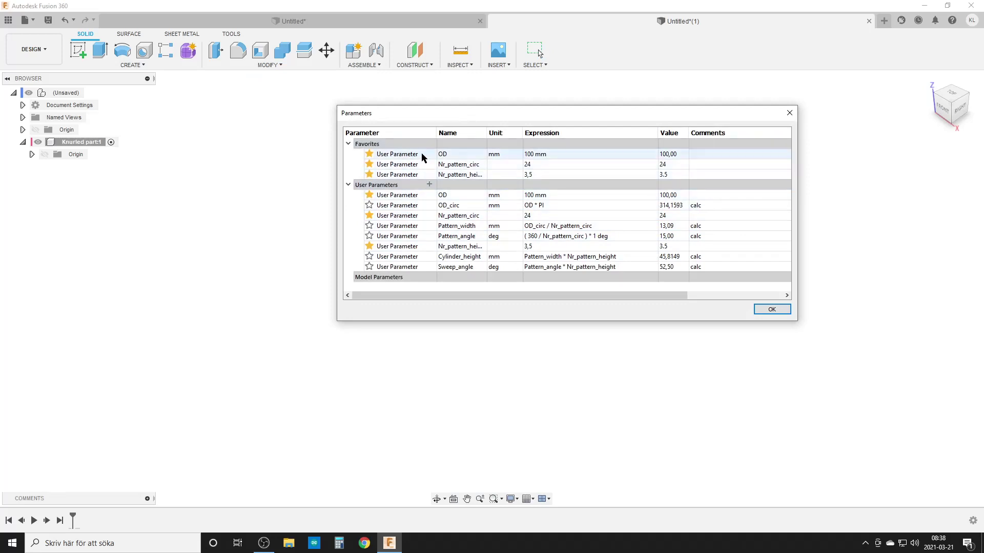
click(429, 184)
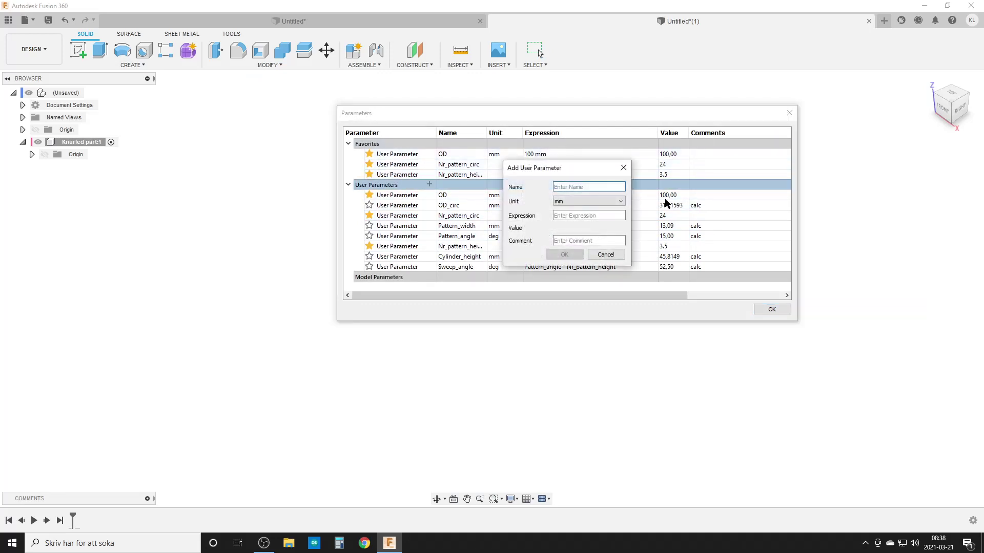
text(Edge_angle)
click(617, 201)
scroll(581, 235, down, 4)
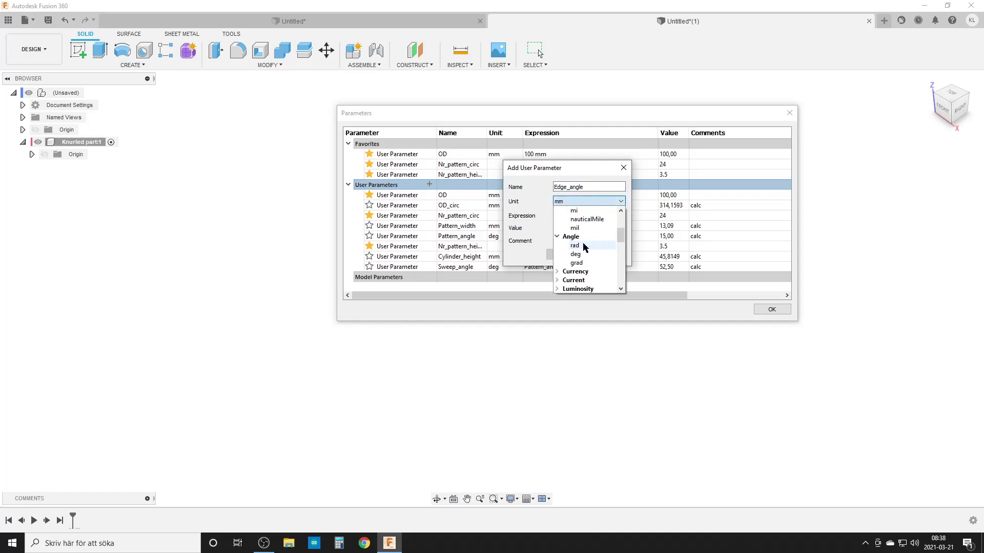
click(576, 254)
- Set Edge_angle's expression to 120 and mark it as a favourite
click(562, 215)
text(120)
click(564, 255)
click(369, 276)
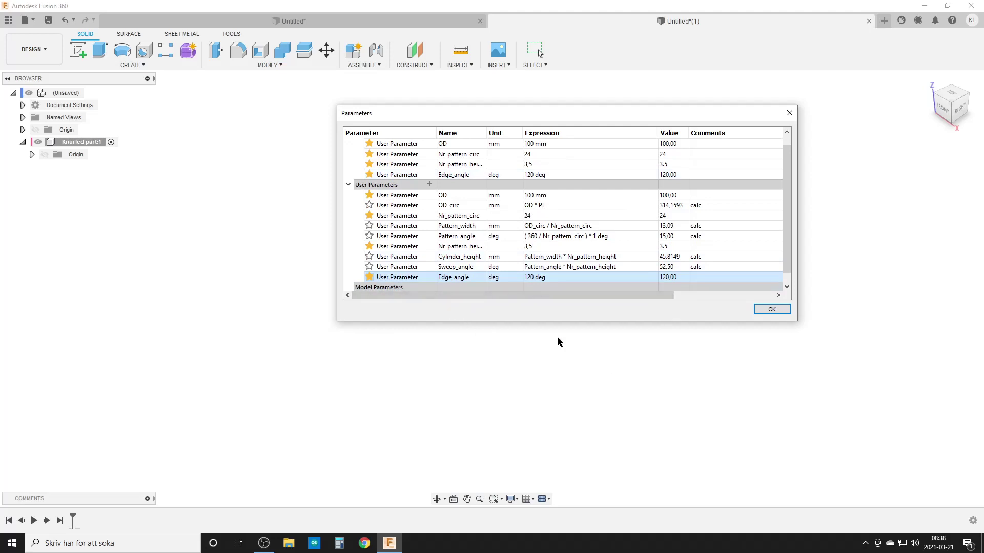
click(772, 309)
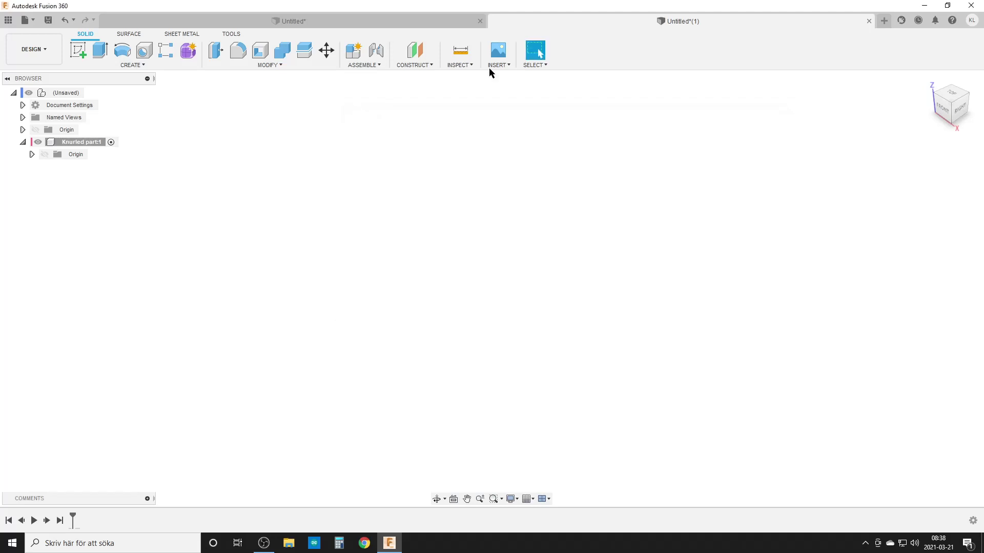
- Compare with the finished knurled model in Untitled*, then return to Untitled*(1)
click(417, 19)
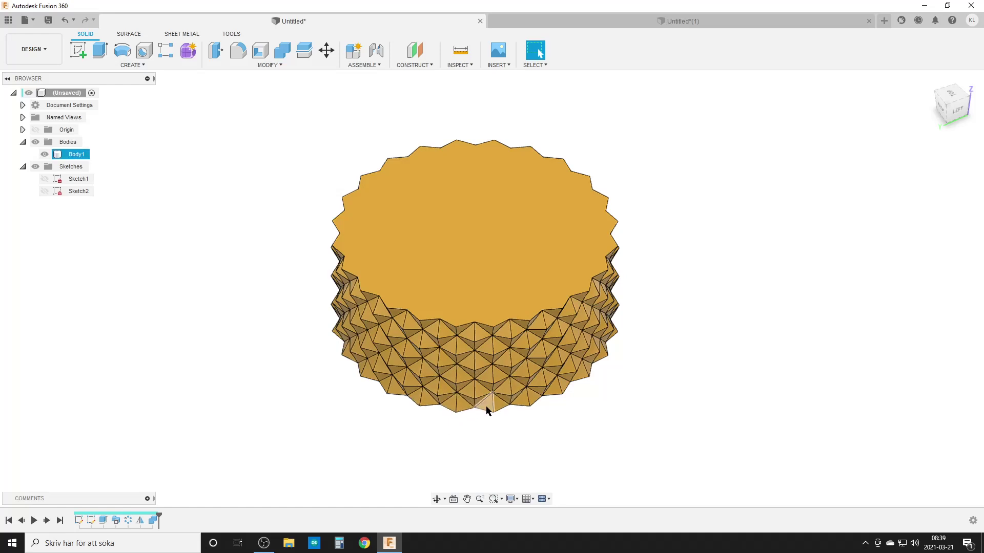
click(593, 22)
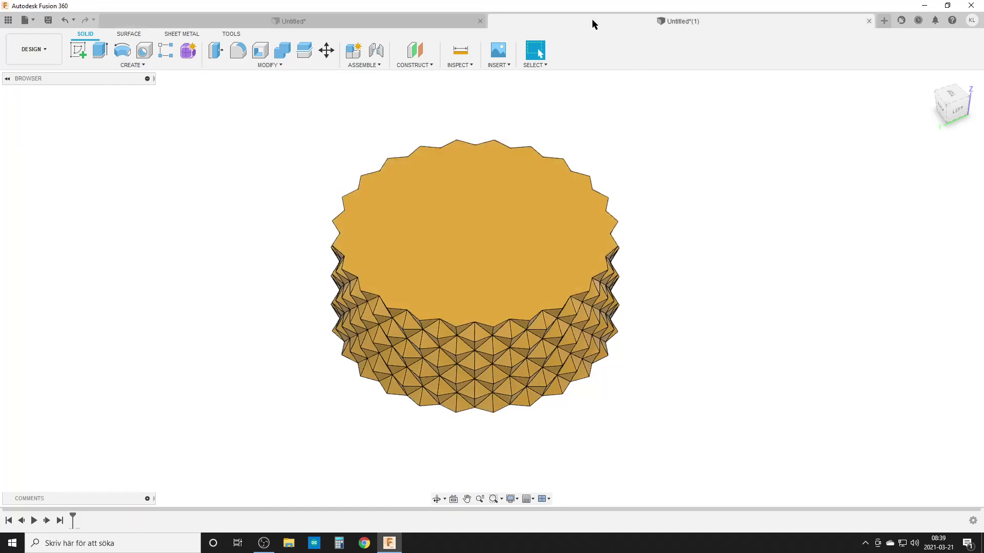
click(269, 64)
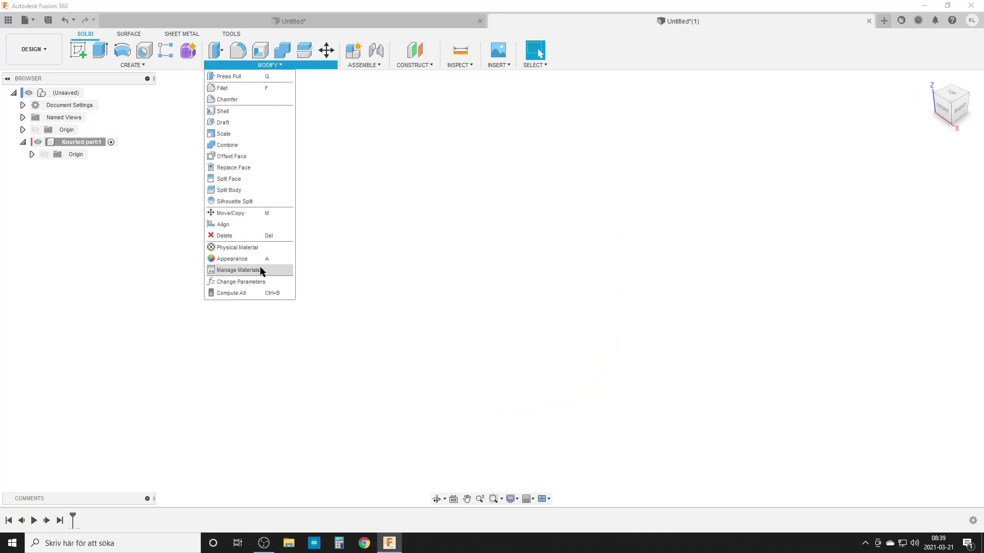
click(260, 270)
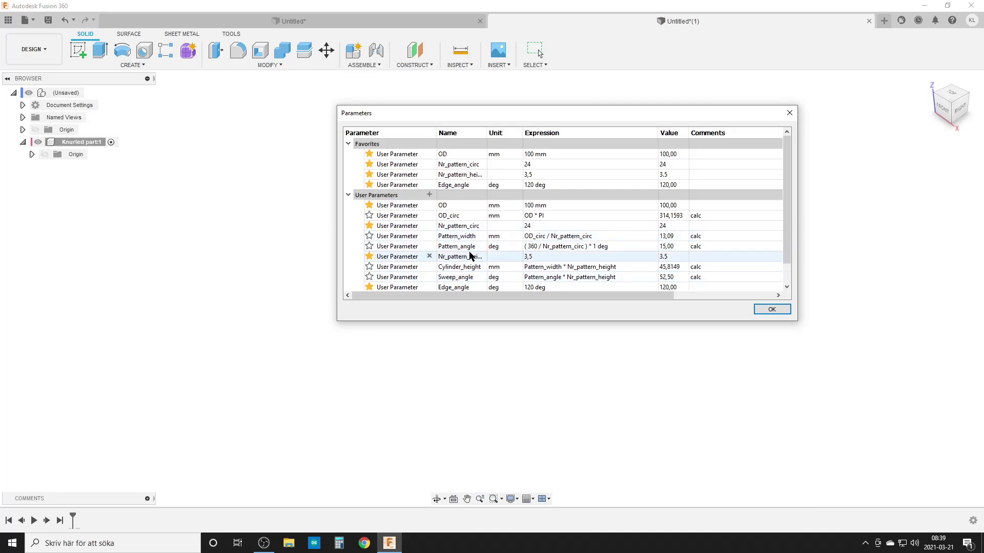
scroll(445, 251, down, 1)
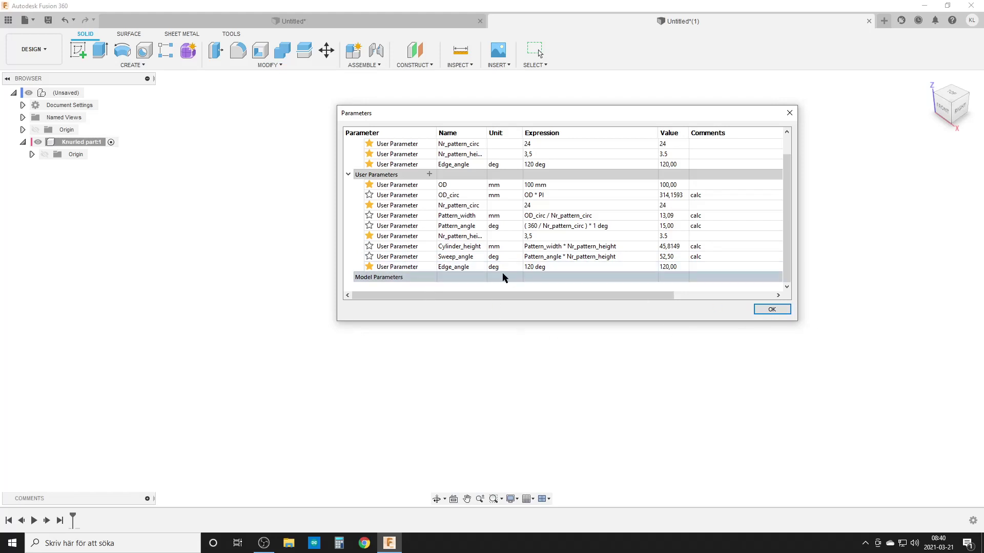
click(772, 310)
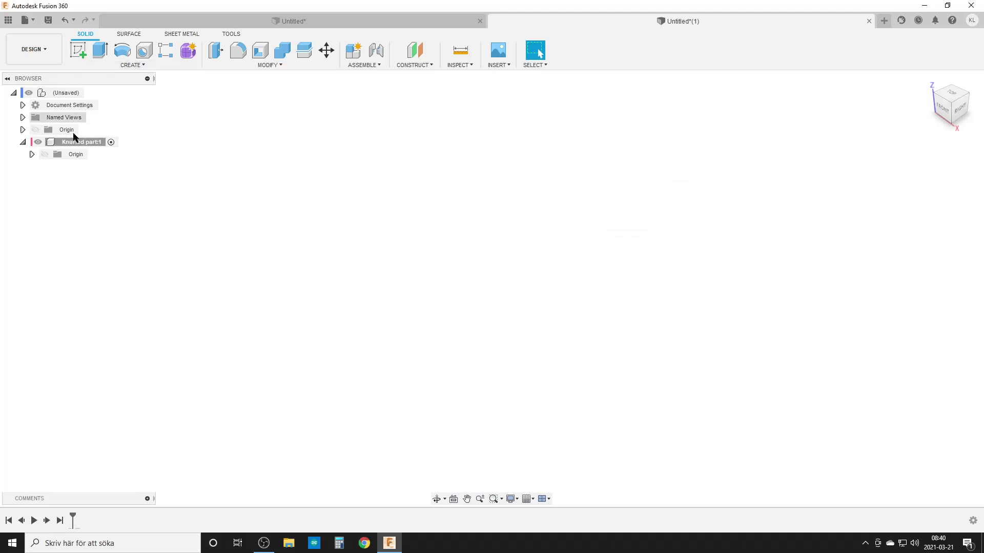
- On the horizontal plane, sketch a construction circle at the origin with diameter OD
click(78, 50)
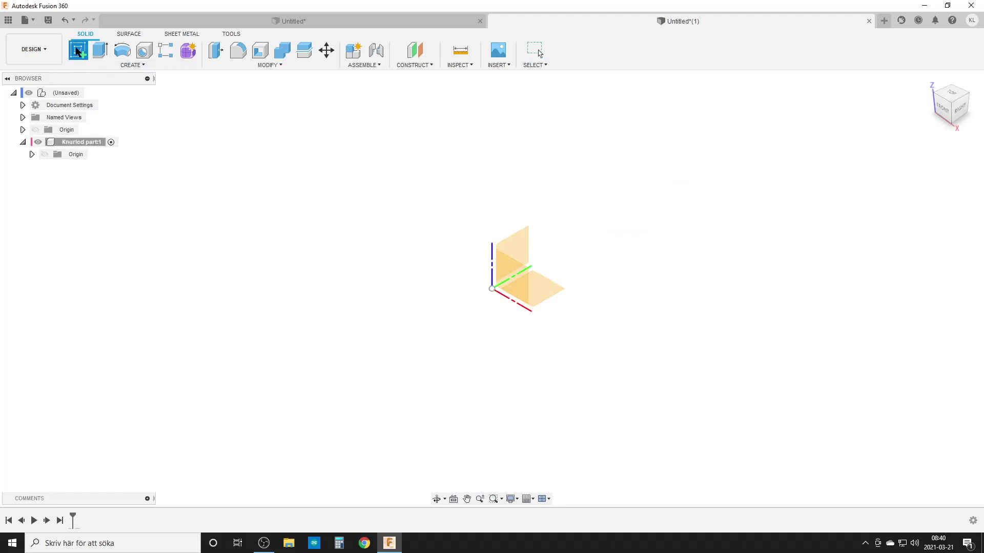
click(541, 291)
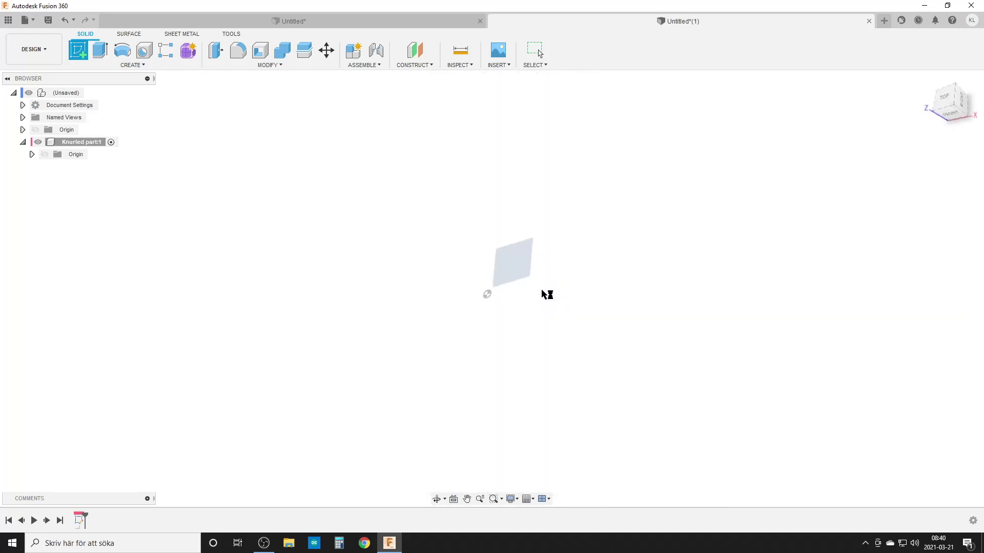
click(122, 49)
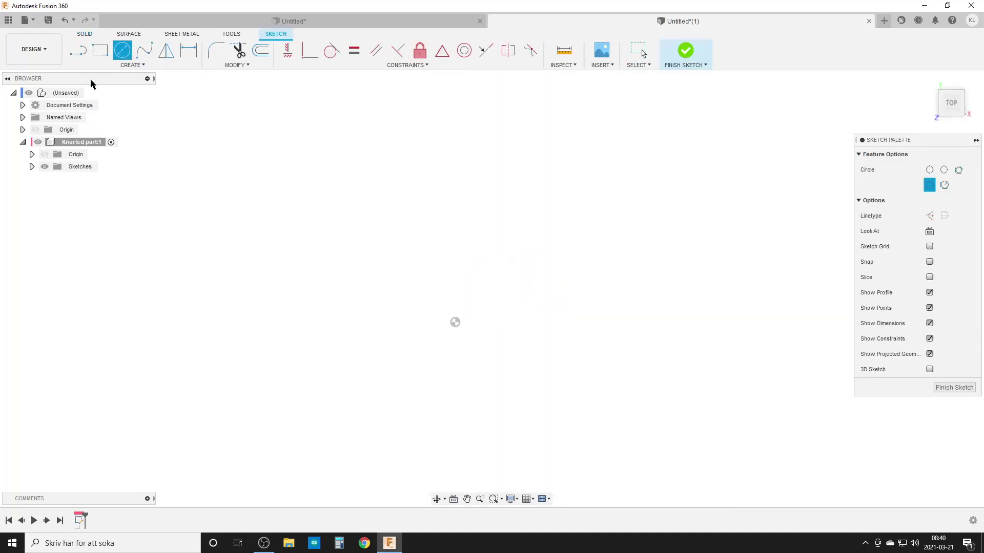
click(930, 216)
click(437, 219)
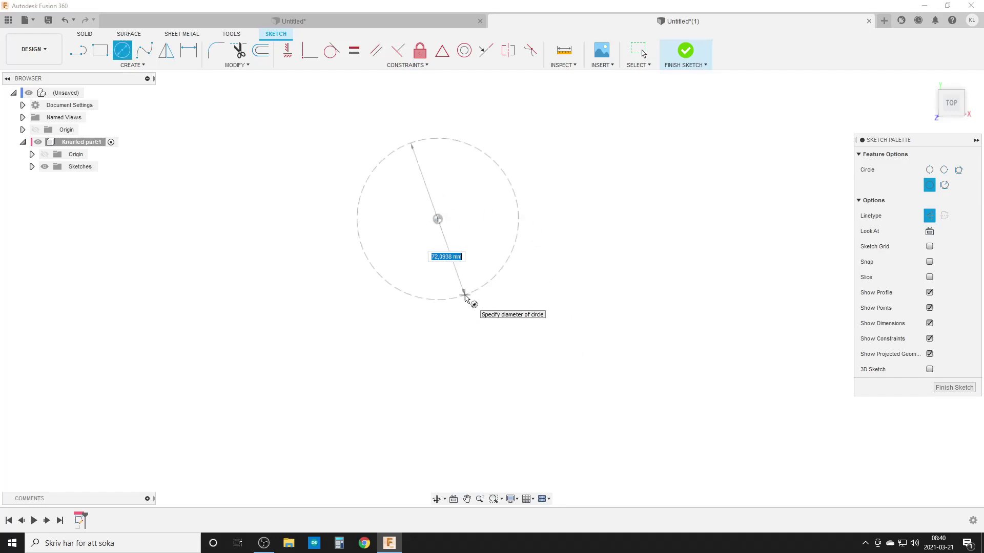
text(od)
key(Return)
key(Return)
key(Escape)
scroll(478, 272, up, 2)
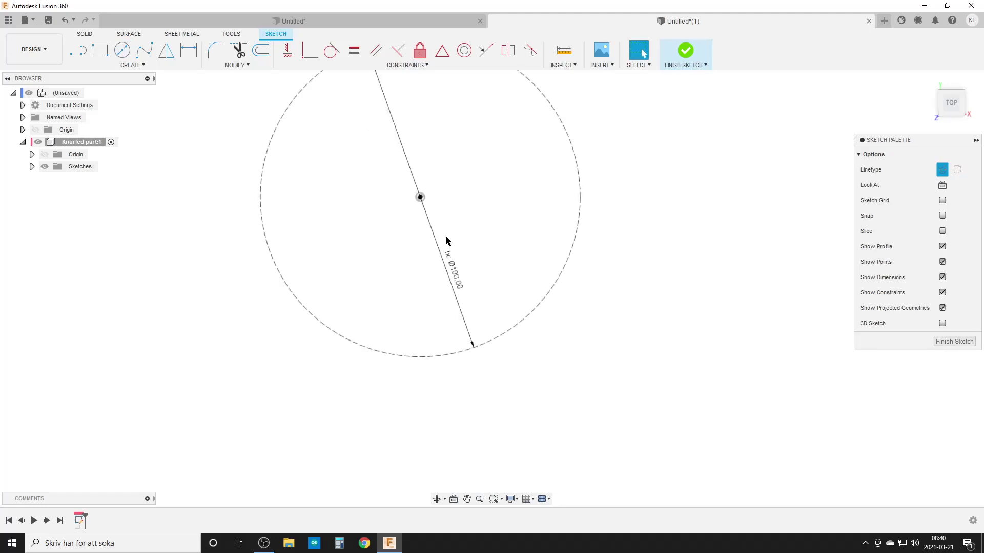
scroll(416, 231, down, 2)
drag(459, 320, 278, 258)
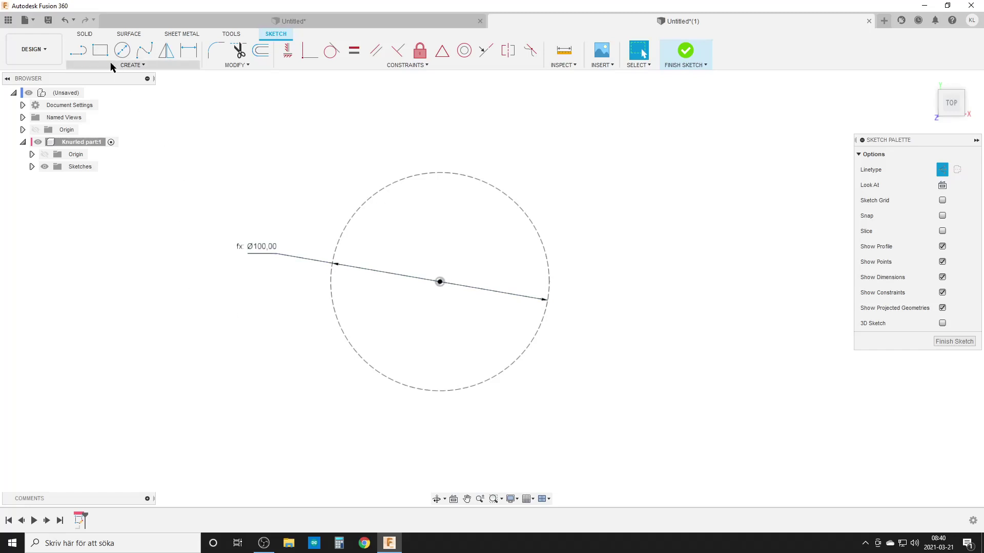
- Draw two radial lines from the circle centre, one straight down, one lower-left
click(82, 53)
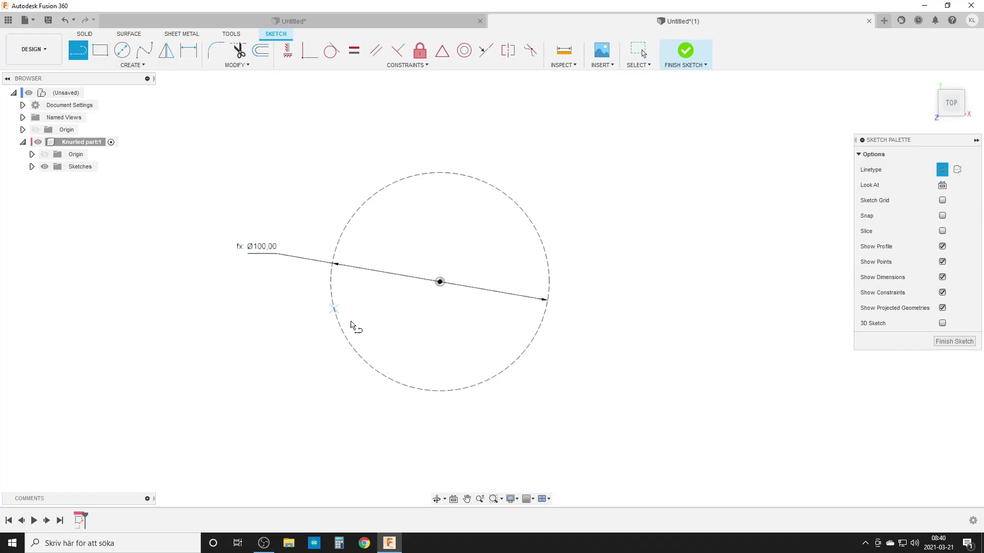
click(439, 282)
click(440, 392)
click(440, 282)
click(404, 386)
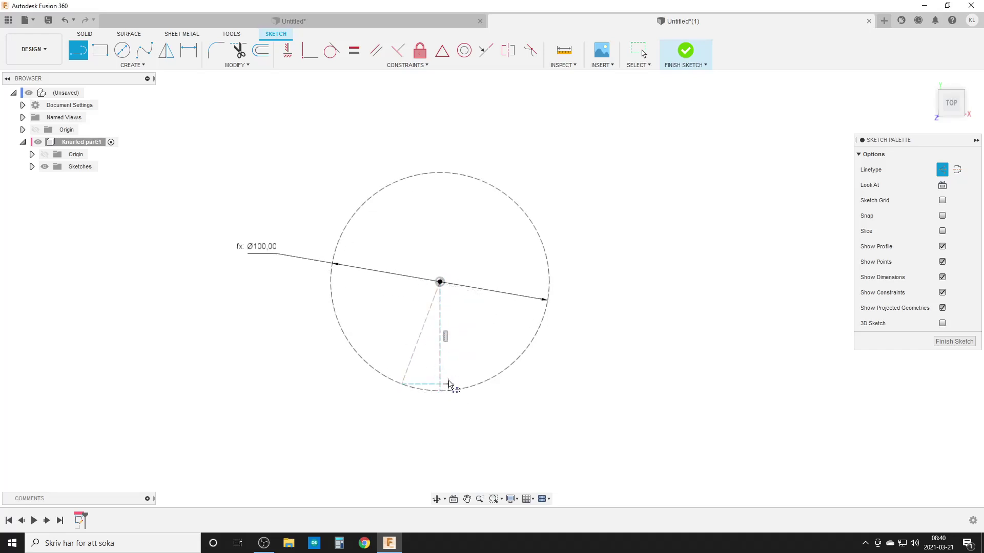
scroll(448, 386, up, 2)
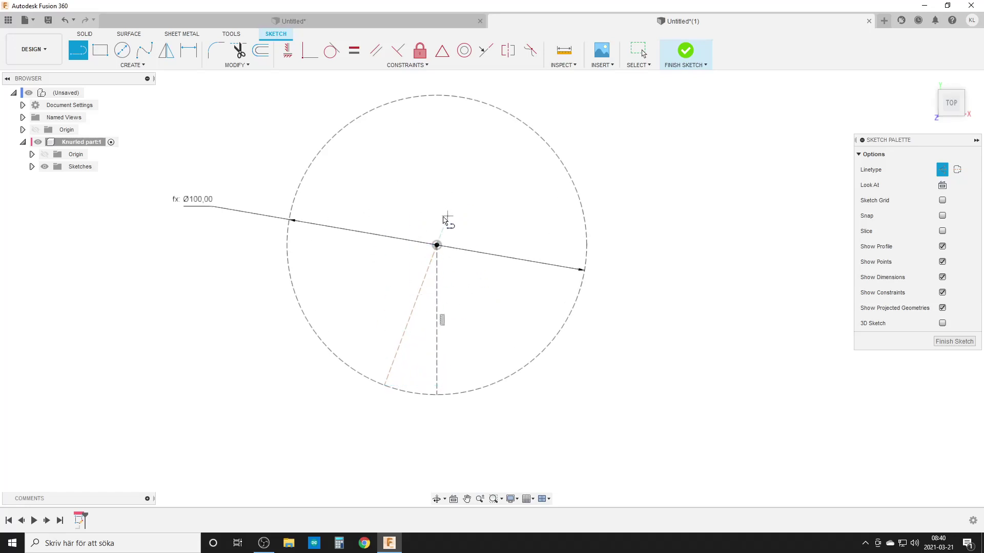
- Dimension the angle between the two radial lines as Pattern_angle
click(188, 49)
click(437, 313)
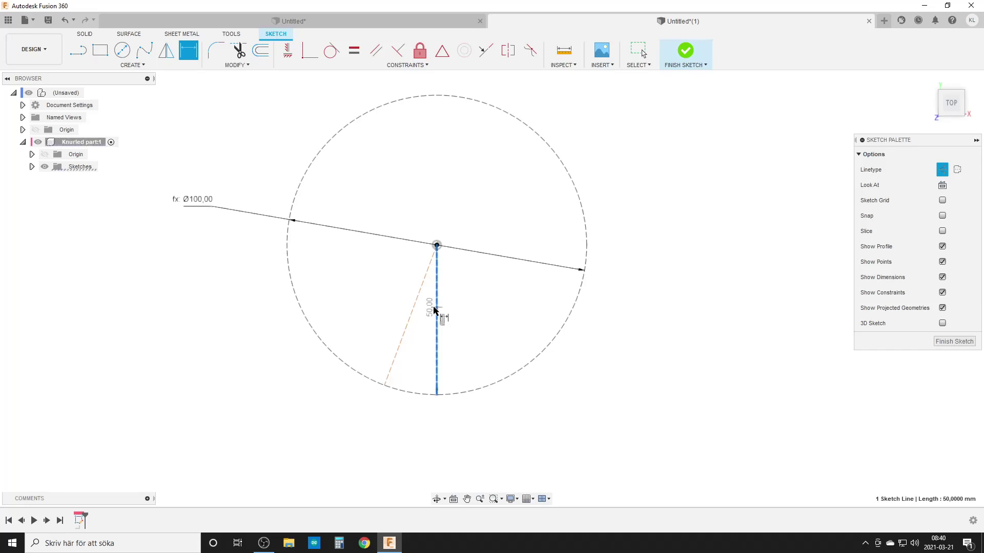
click(415, 304)
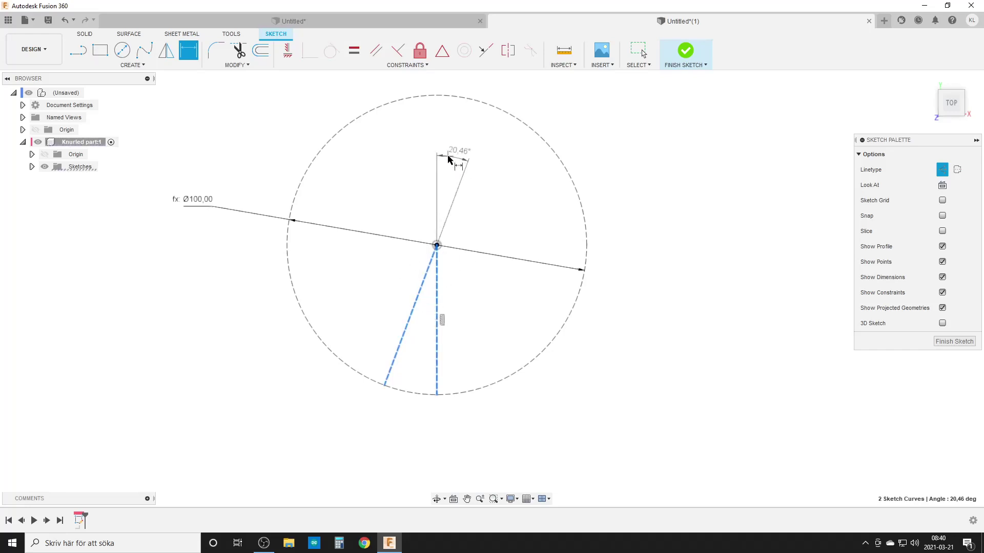
click(454, 153)
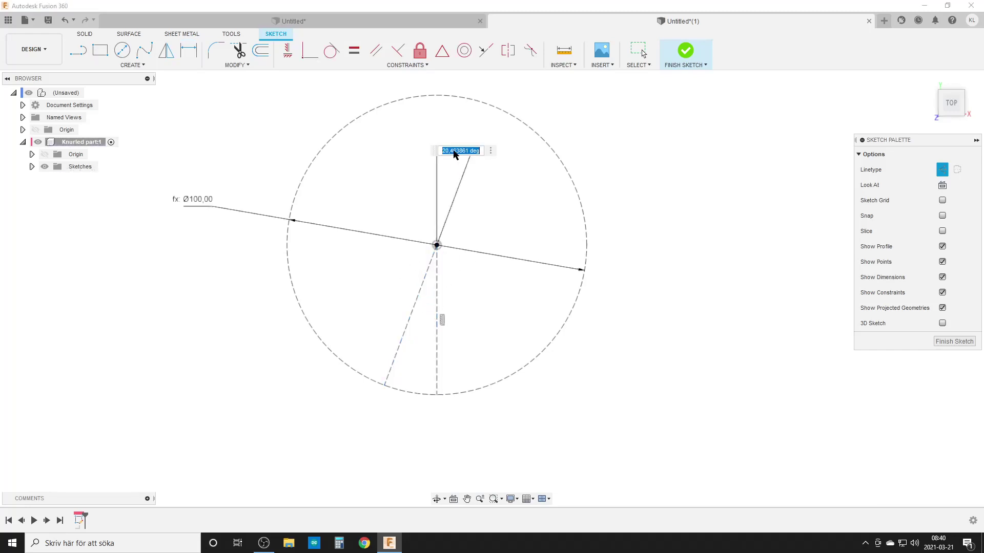
text(an)
key(Down)
key(Down)
key(Return)
key(Return)
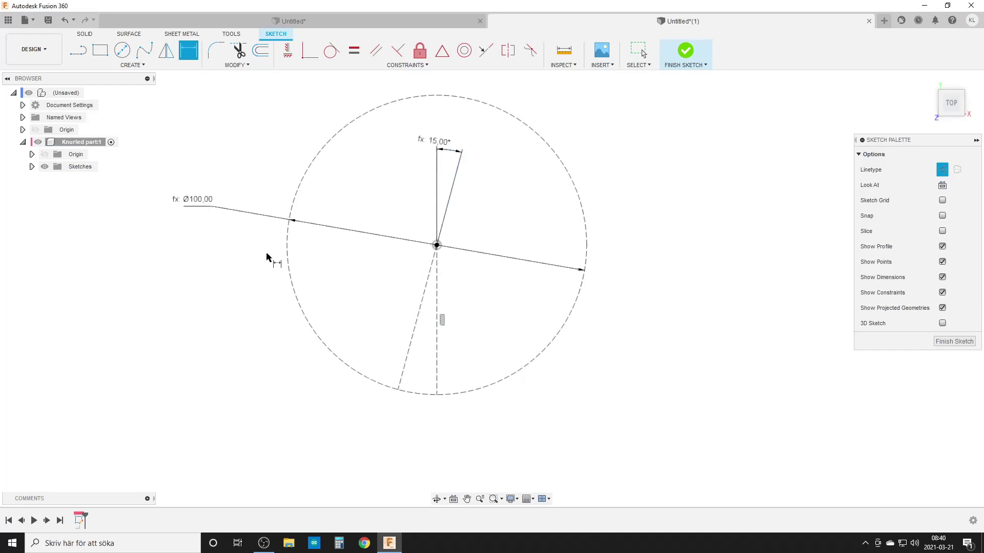
- Draw a second circle at the origin, just inside the outer circle
click(122, 51)
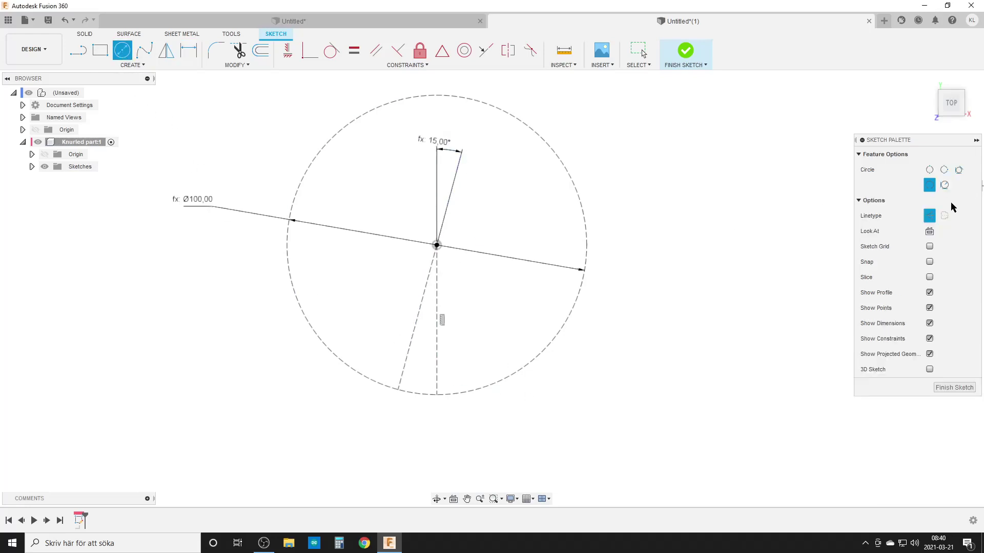
click(436, 244)
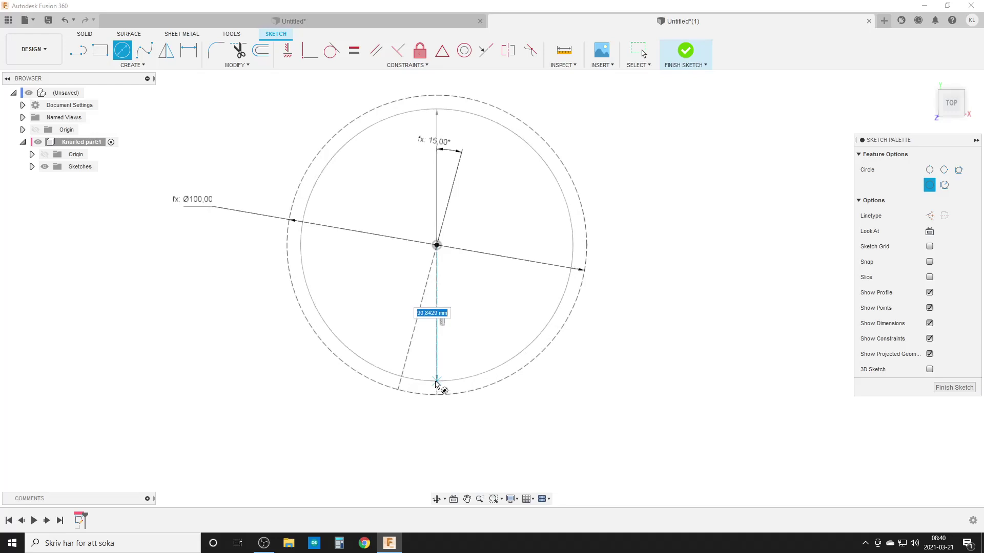
click(433, 384)
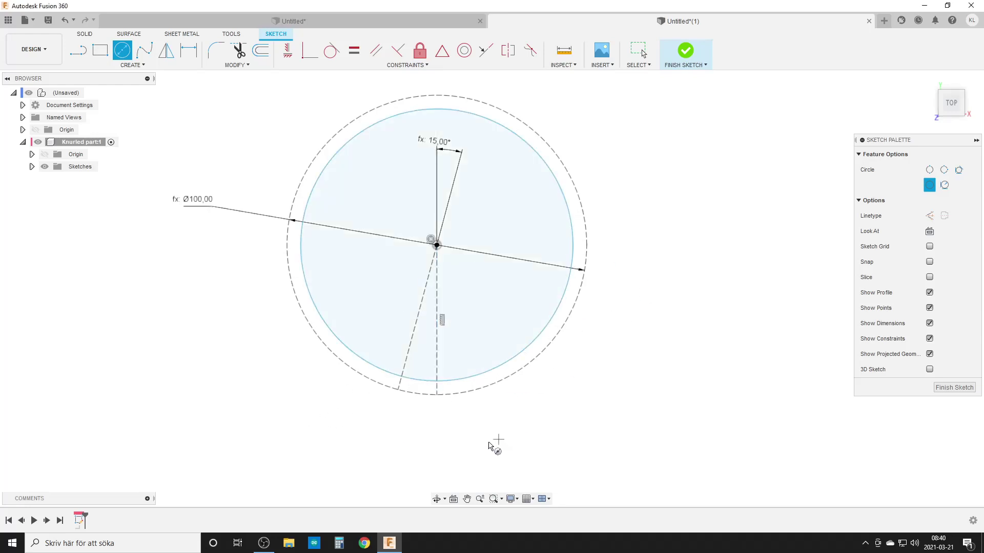
key(Escape)
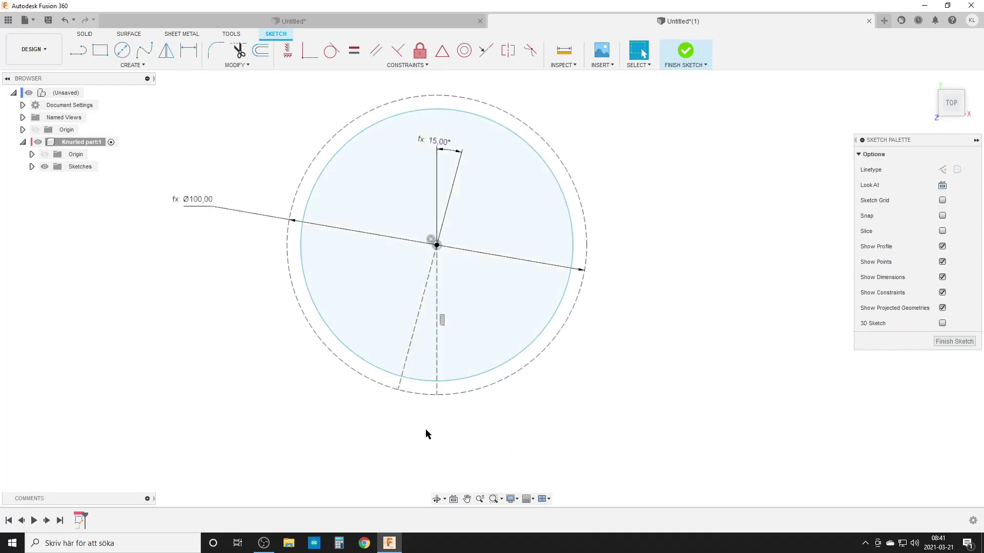
click(400, 379)
- Draw the triangular tooth lines between the inner circle and the dashed outer circle
click(76, 53)
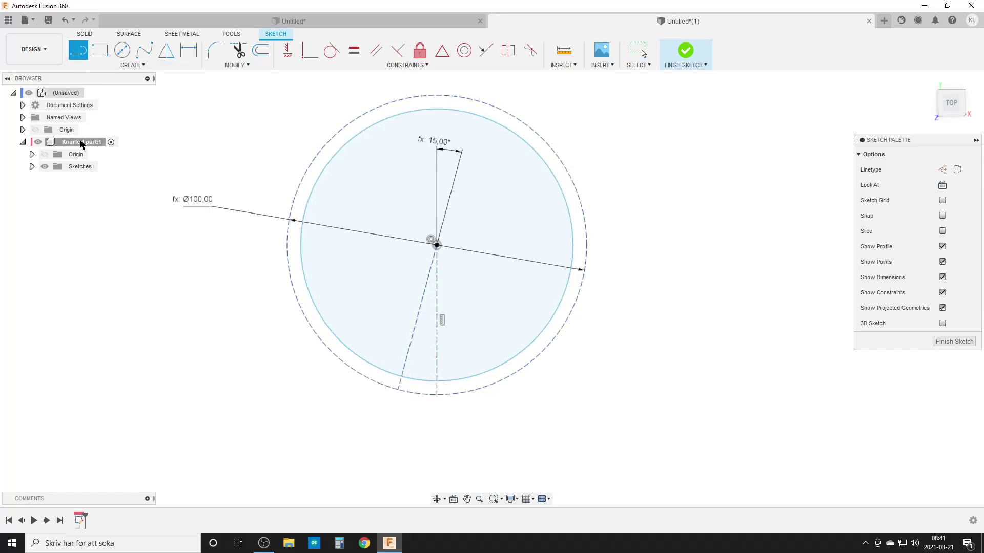
scroll(389, 389, up, 5)
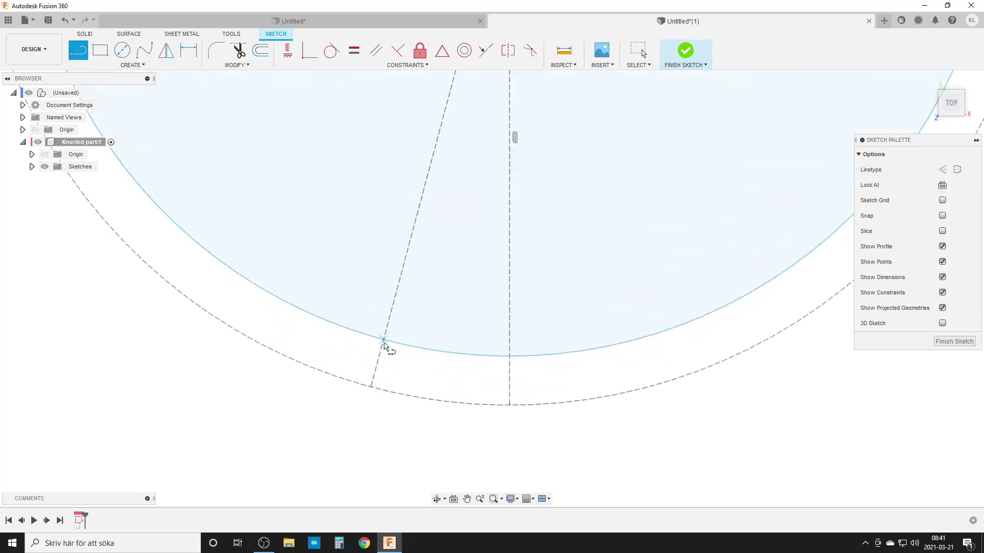
click(383, 339)
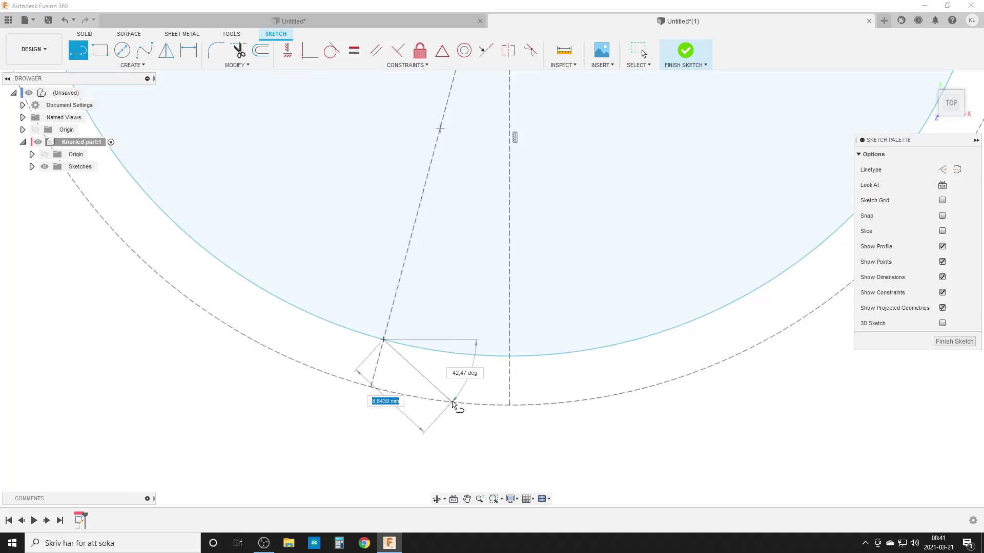
click(453, 403)
click(510, 356)
click(454, 403)
key(Escape)
key(Escape)
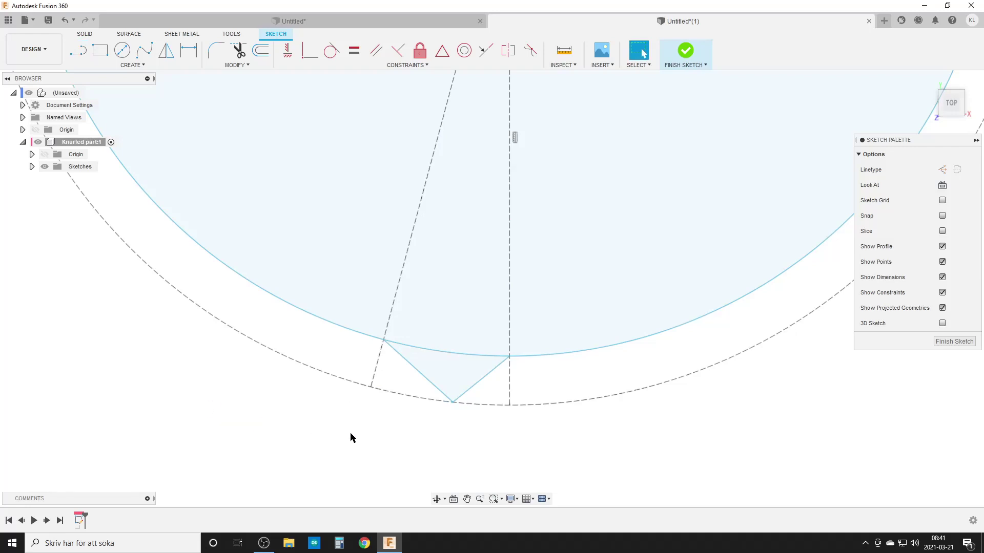
- Make both tooth sides equal, dimension their angle as Edge_angle, and finish the sketch
click(484, 380)
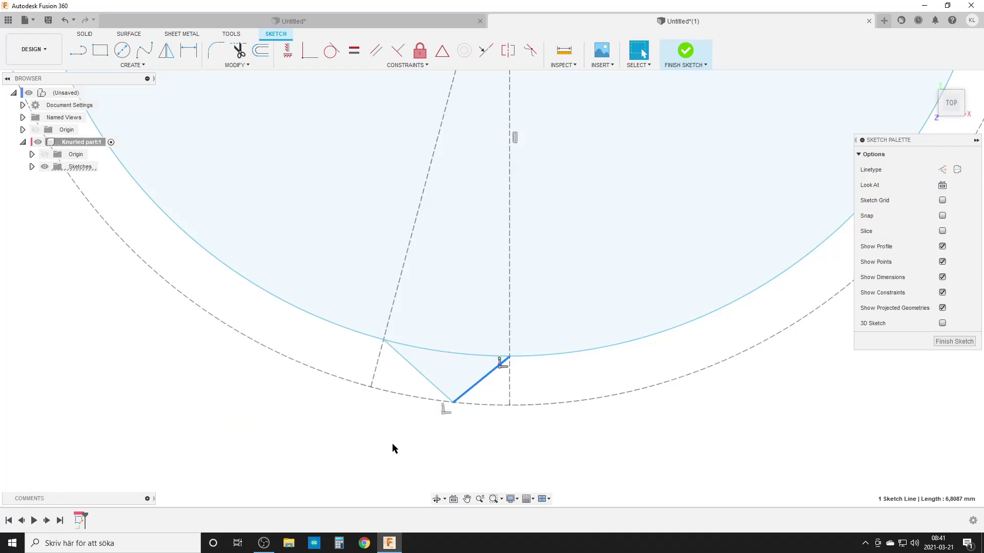
shift+click(413, 367)
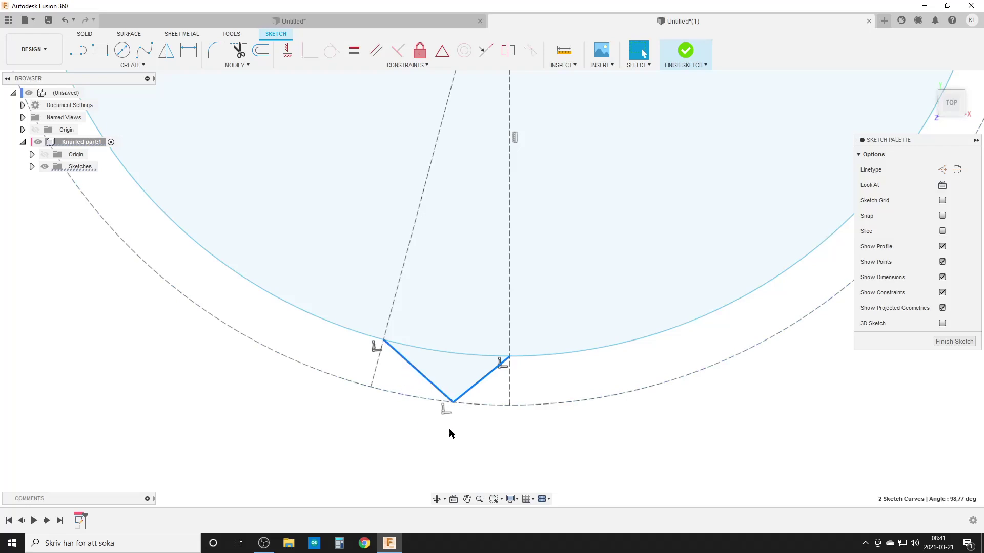
click(354, 51)
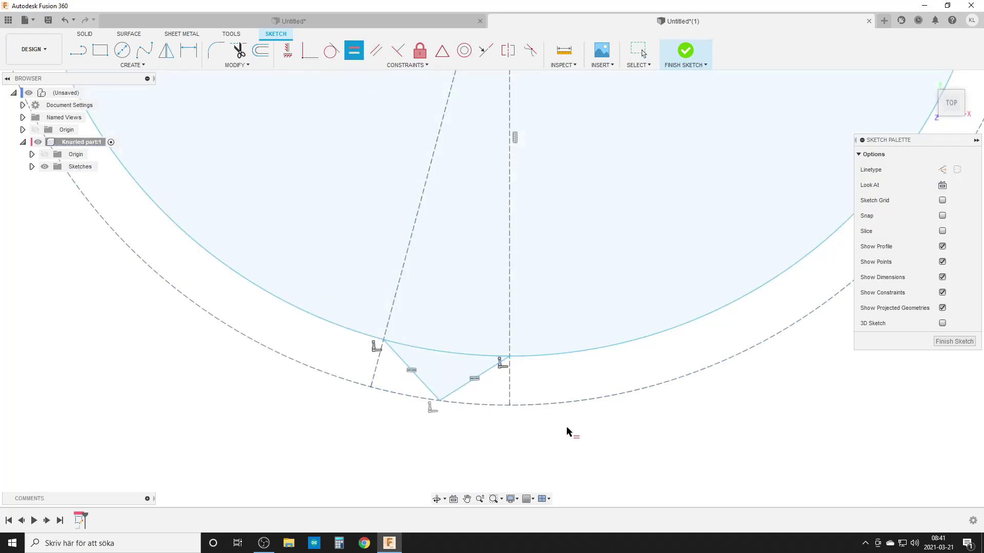
key(d)
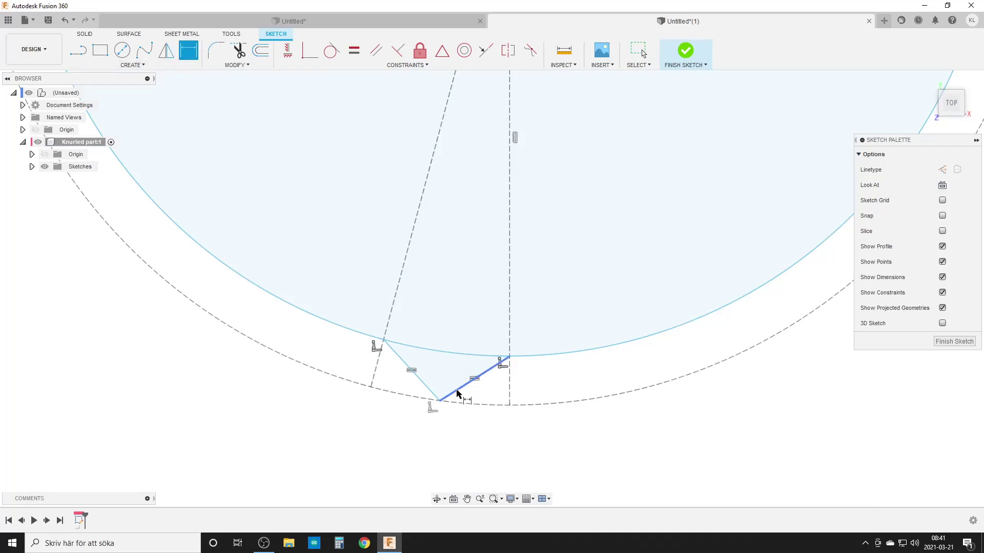
click(459, 388)
click(426, 389)
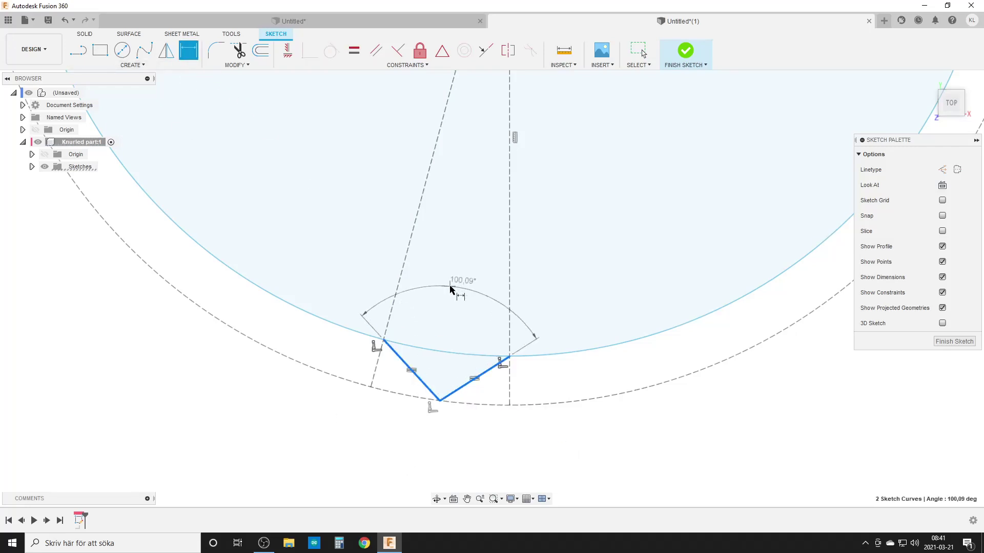
click(438, 477)
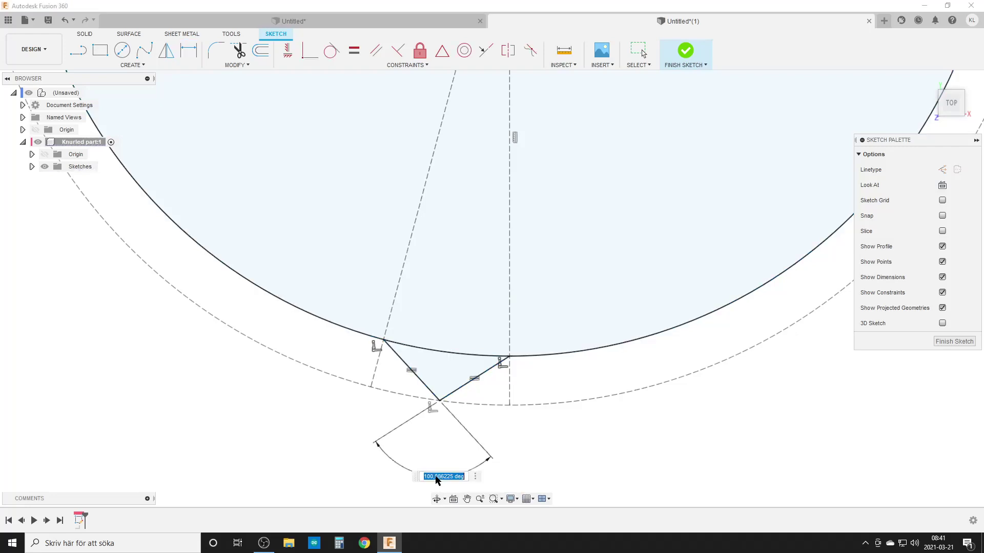
text(an)
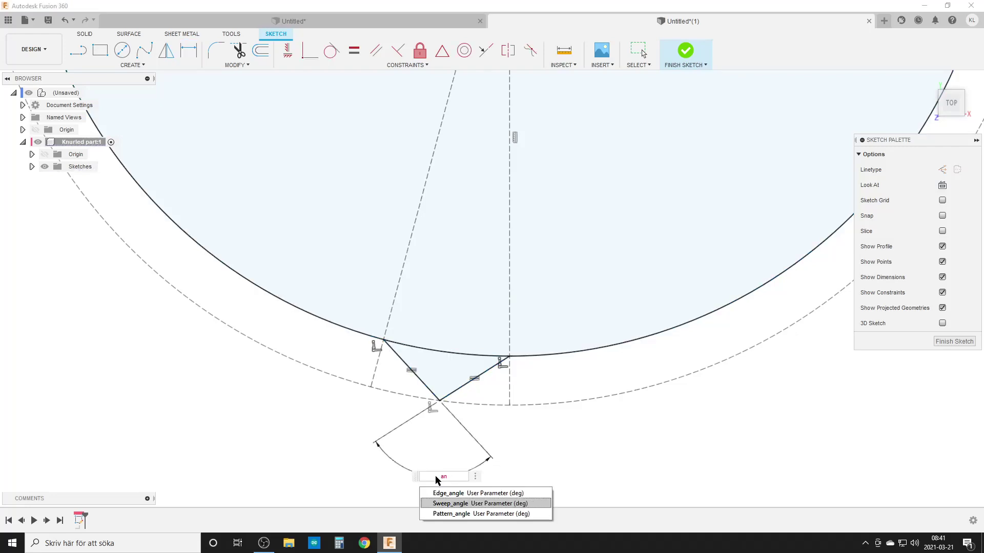
key(Return)
key(Return)
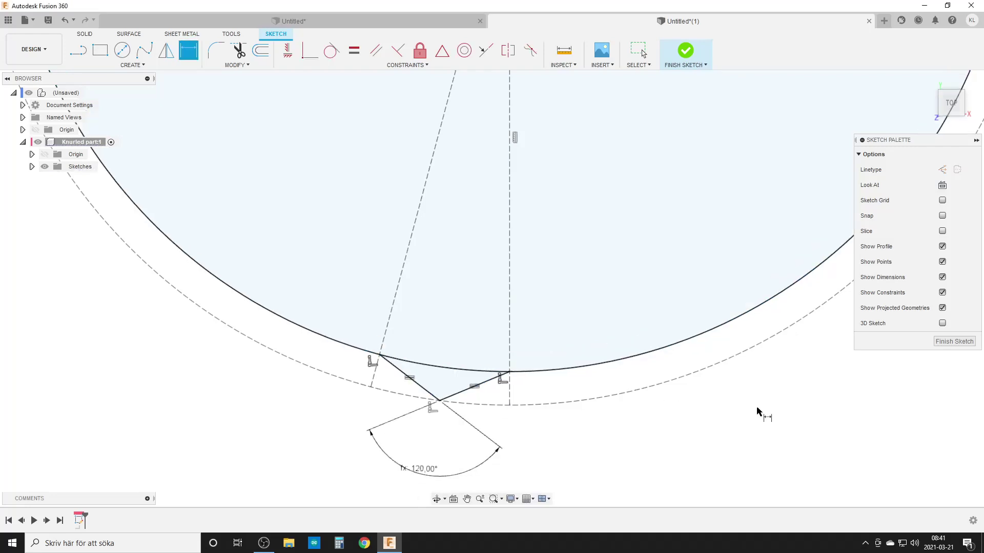
click(954, 341)
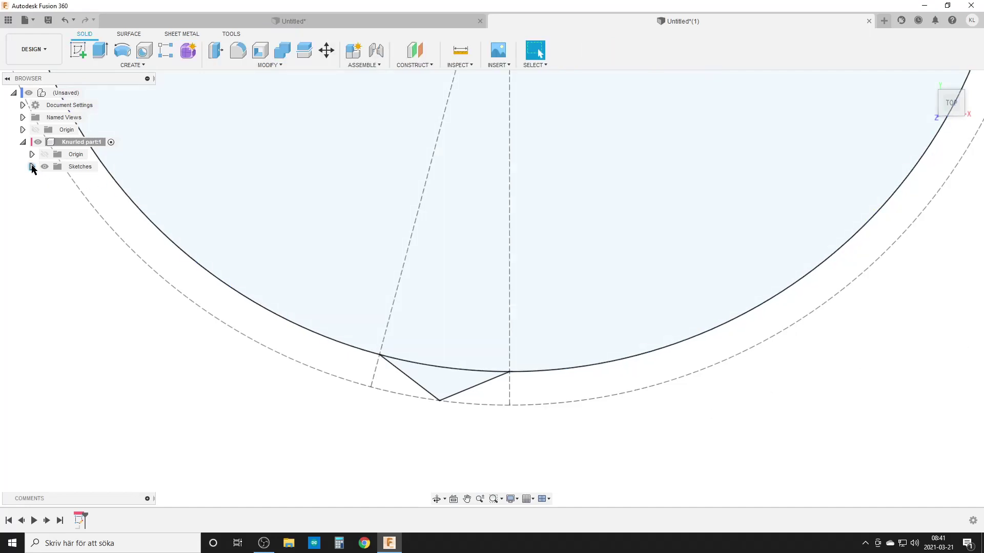
scroll(720, 391, down, 6)
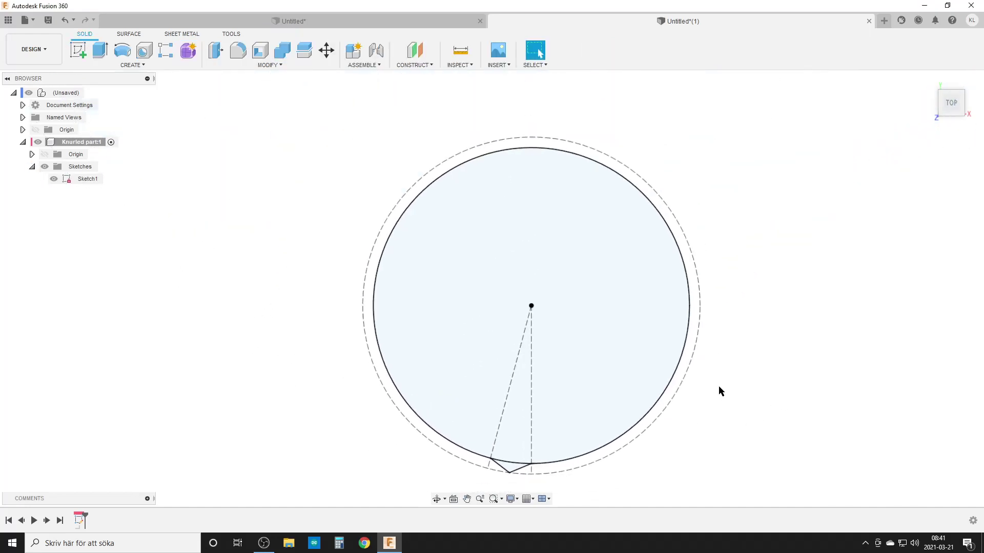
click(80, 520)
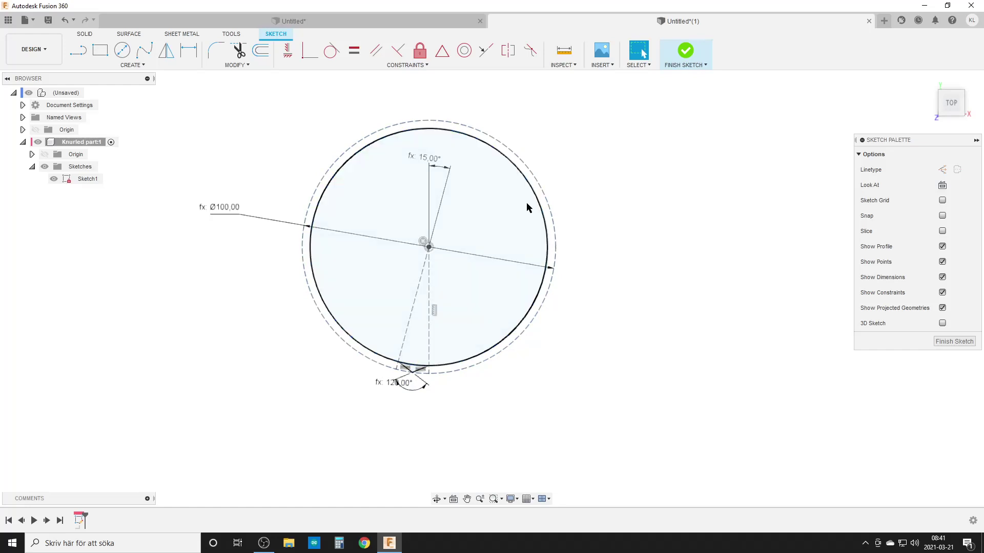
scroll(461, 391, up, 4)
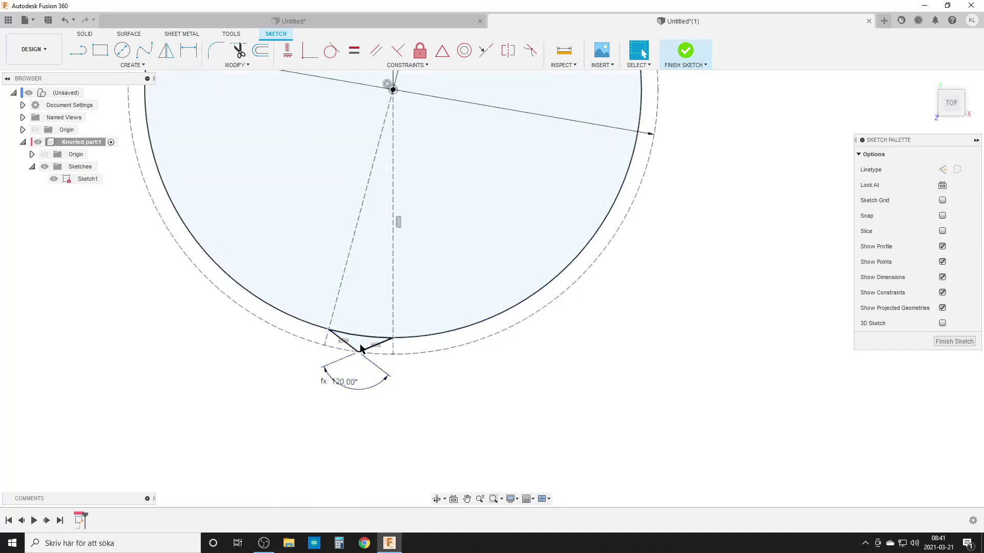
scroll(415, 301, down, 3)
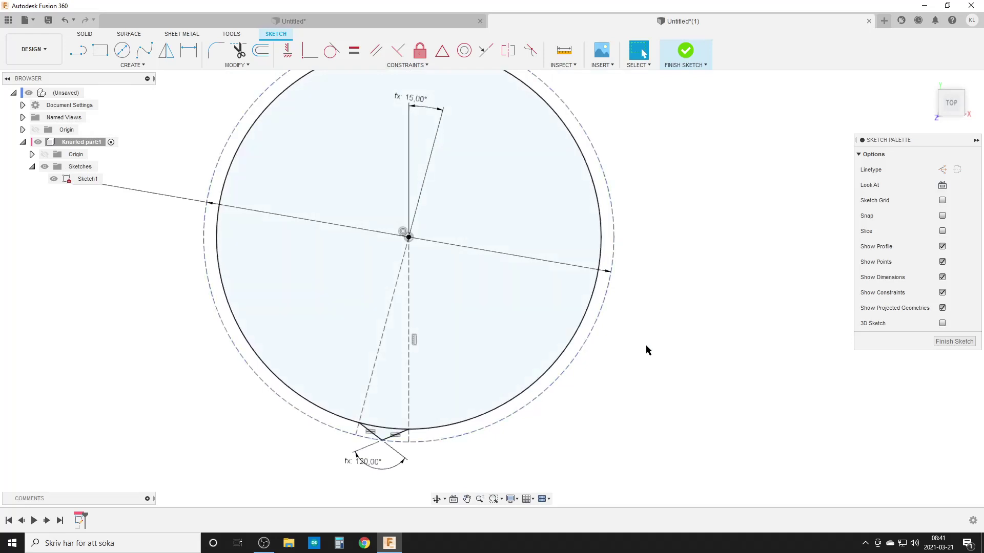
scroll(646, 345, down, 2)
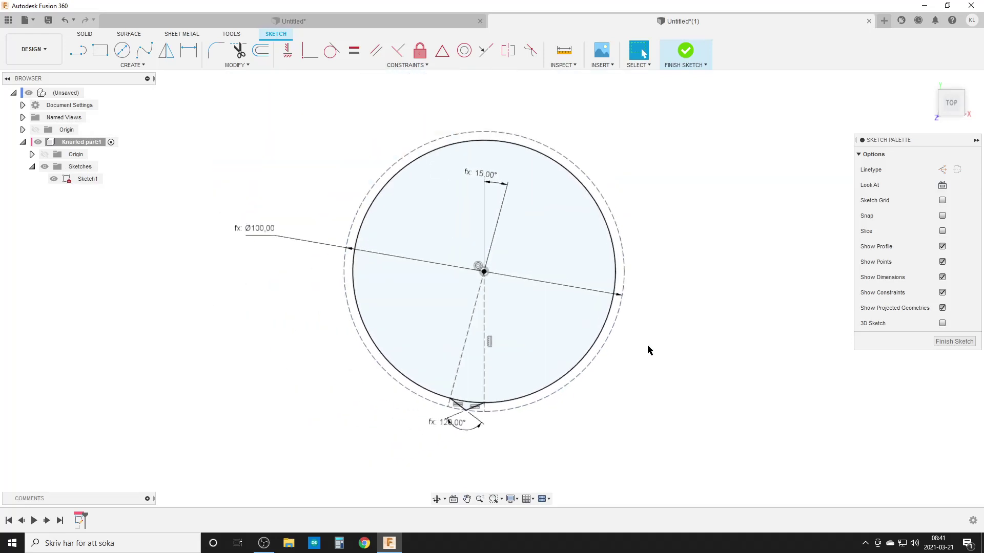
click(967, 343)
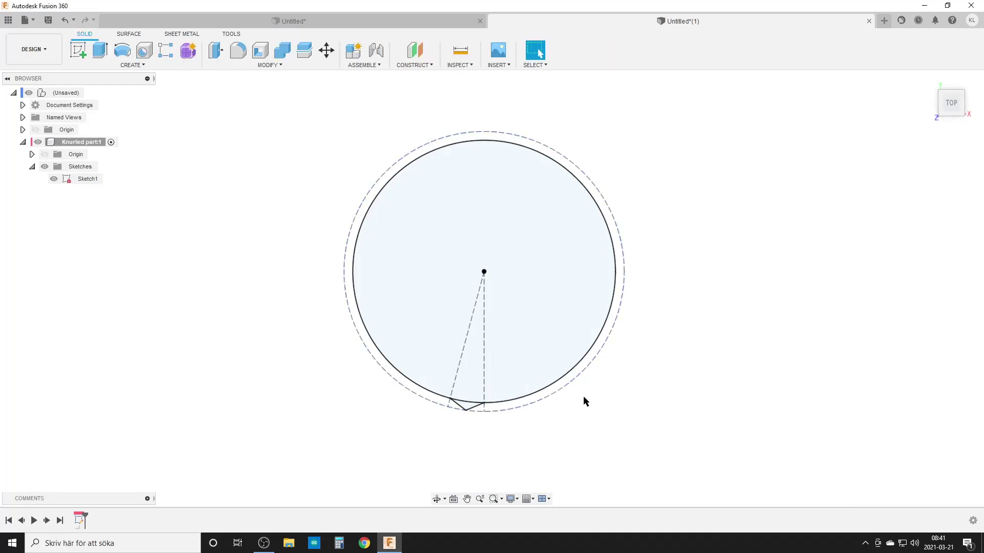
- Start a new sketch on the vertical origin plane
shift+middle_drag(581, 400, 575, 338)
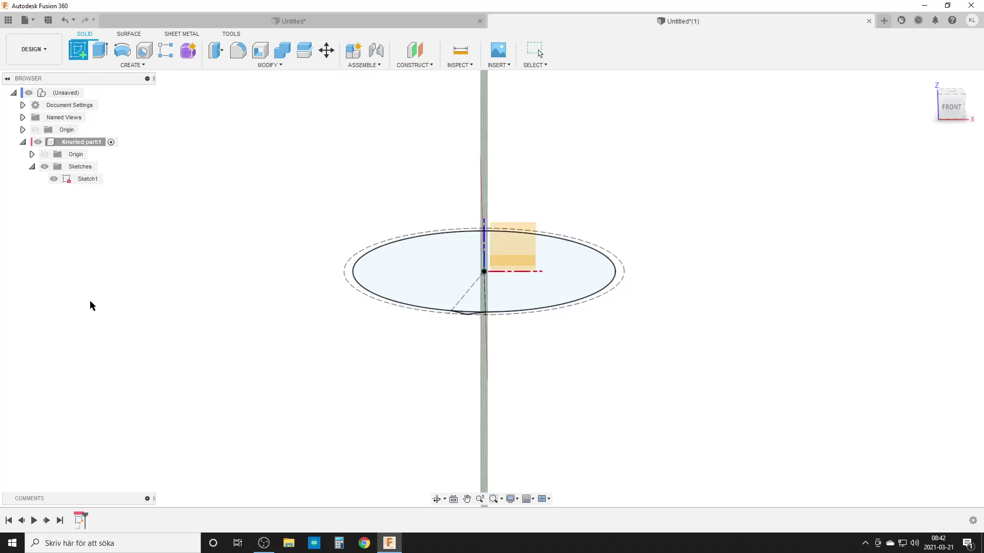
mouse_move(546, 379)
shift+middle_down()
mouse_move(549, 358)
mouse_move(529, 382)
mouse_move(553, 382)
mouse_move(534, 379)
shift+middle_up()
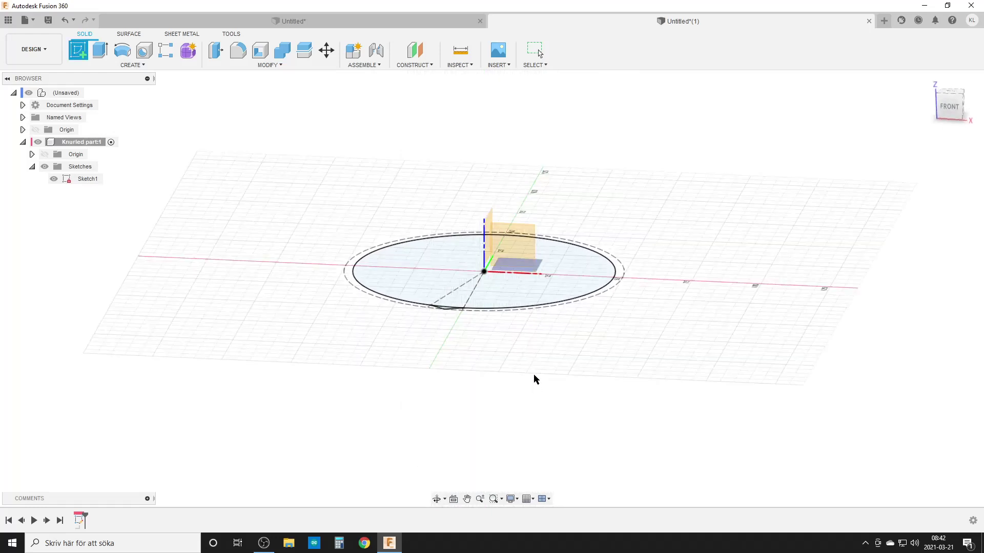
click(524, 238)
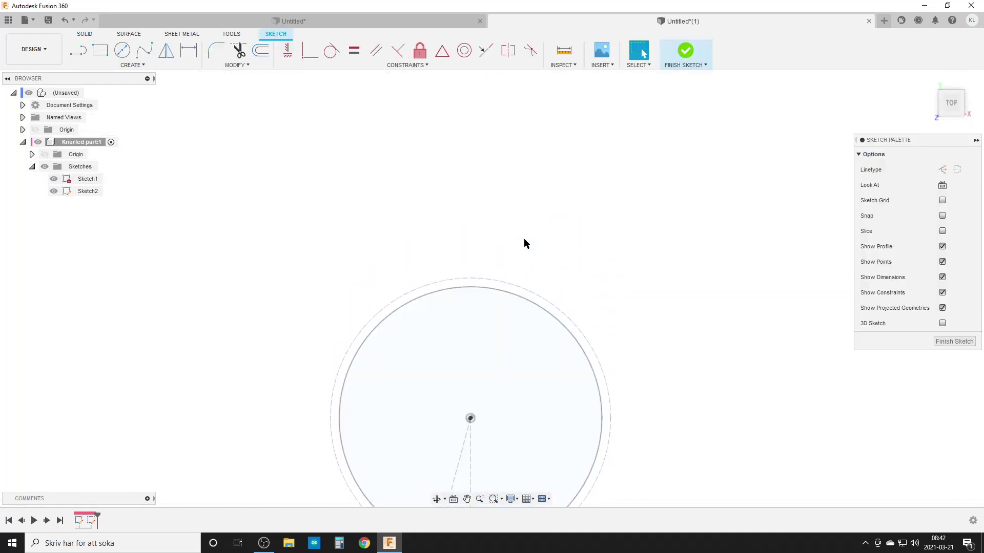
key(ctrl+z)
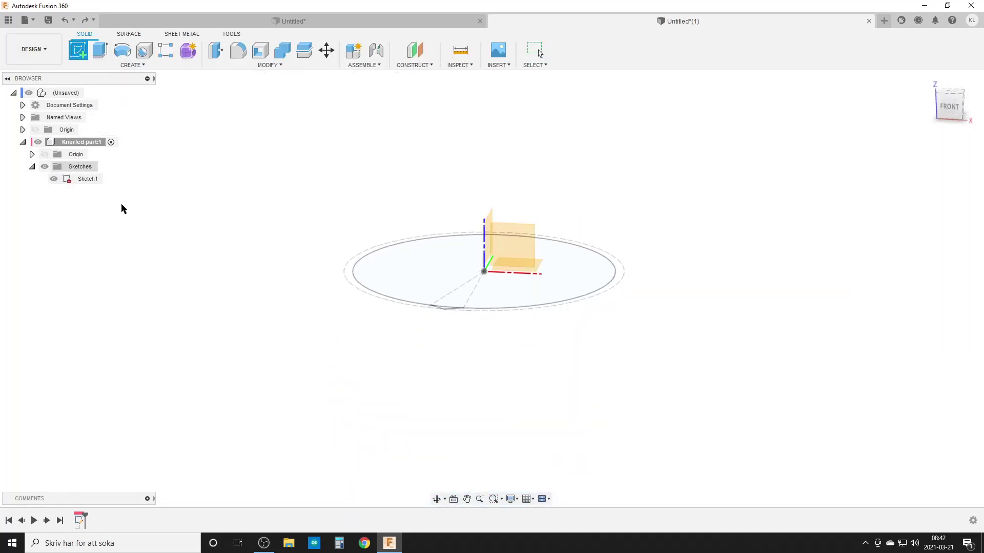
click(516, 249)
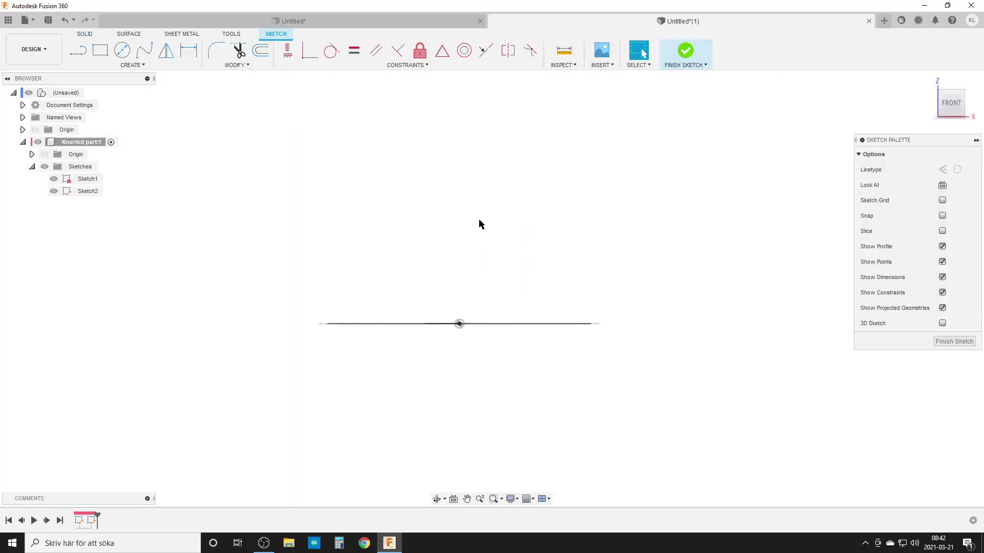
- Draw a vertical line up from the centre with length Cylinder_height, then finish the sketch
key(l)
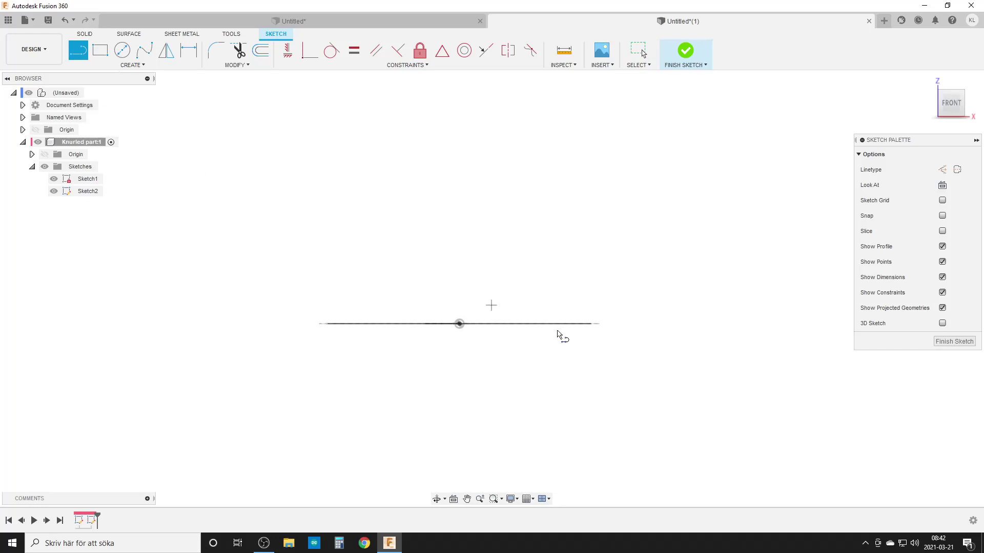
click(459, 323)
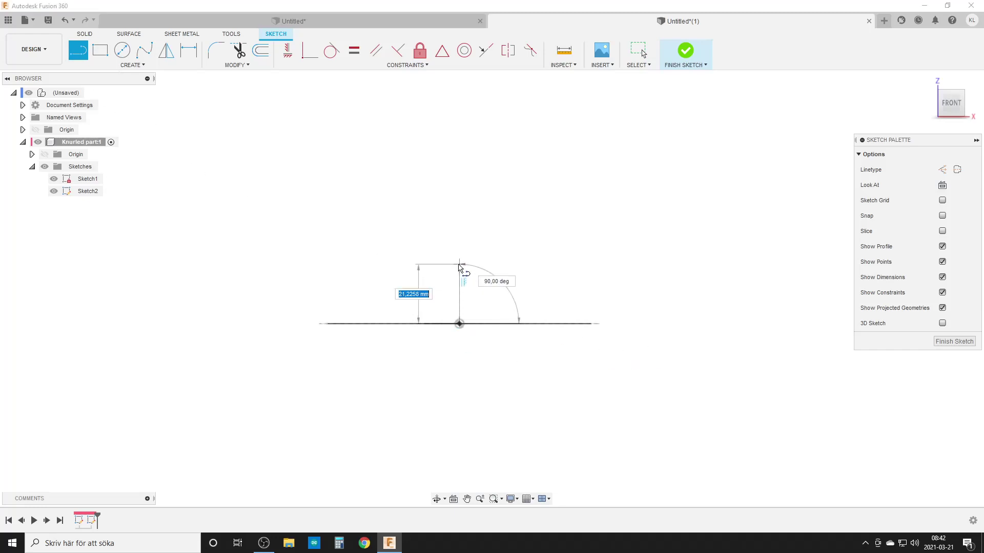
text(he)
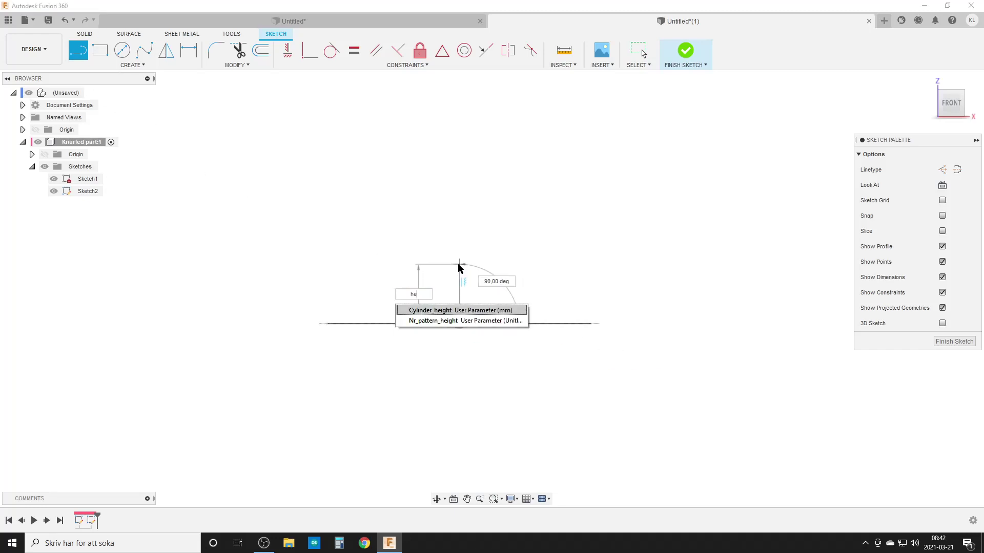
key(Return)
key(Tab)
key(Return)
key(Escape)
scroll(648, 347, down, 2)
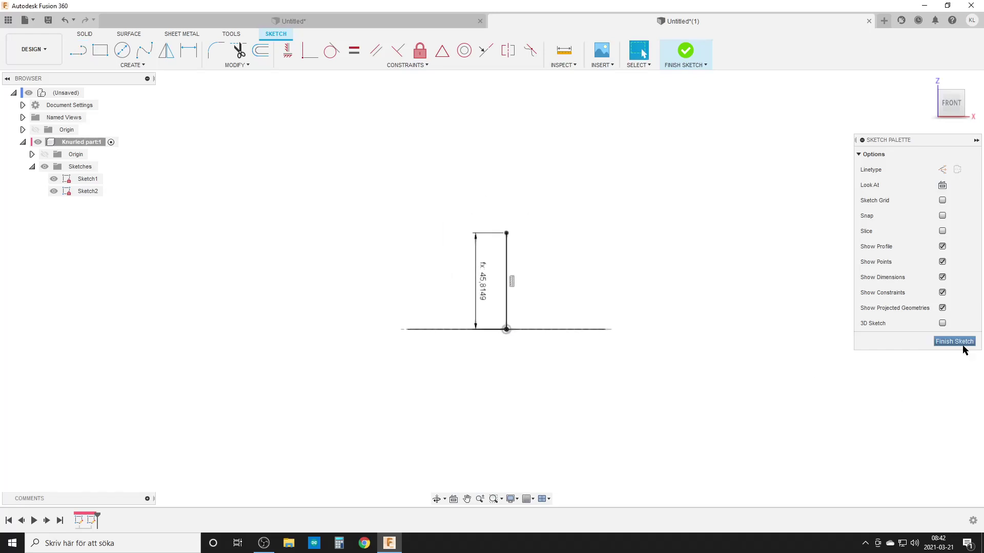
click(962, 347)
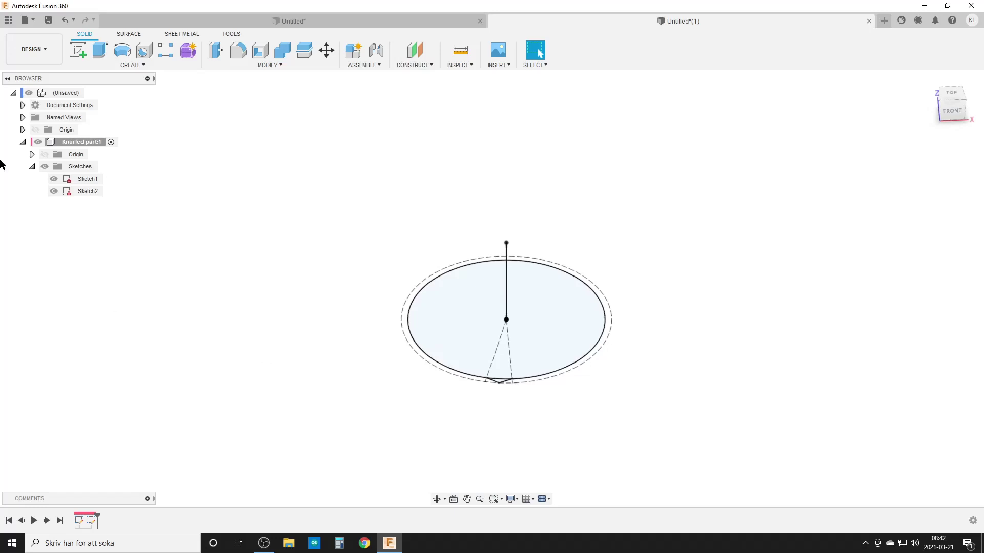
- Extrude the circle profile To Object, up to the point atop the height line
click(99, 50)
click(549, 311)
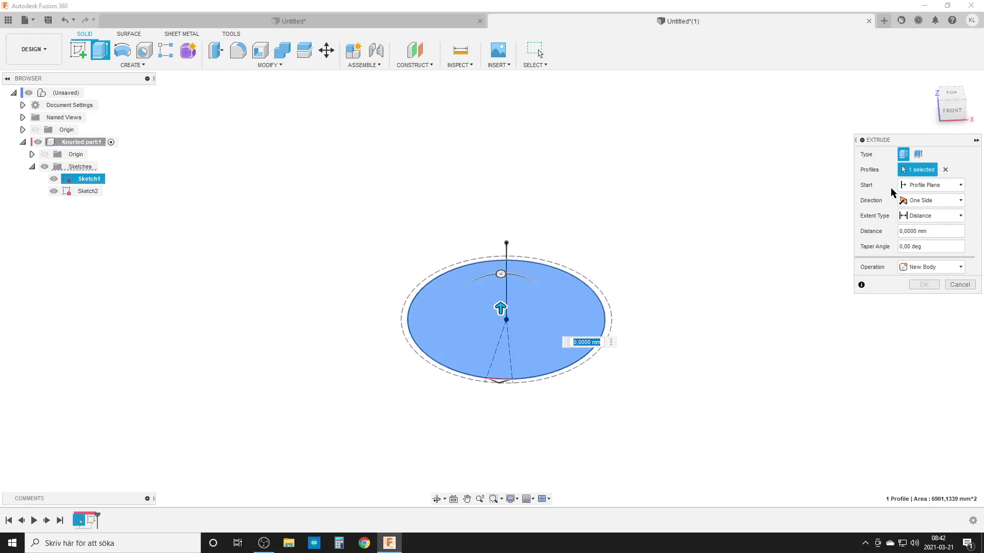
click(936, 215)
click(923, 239)
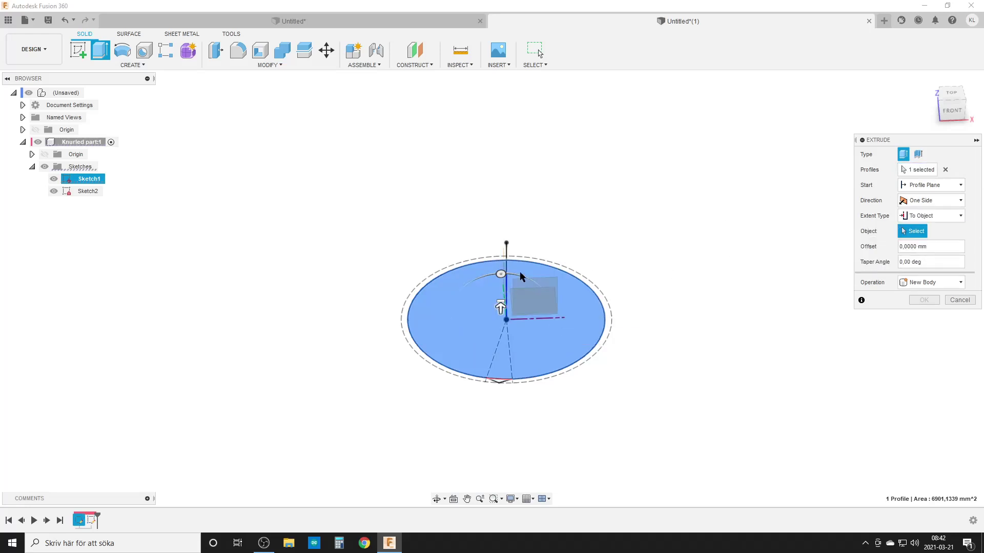
click(507, 243)
shift+middle_drag(676, 416, 681, 387)
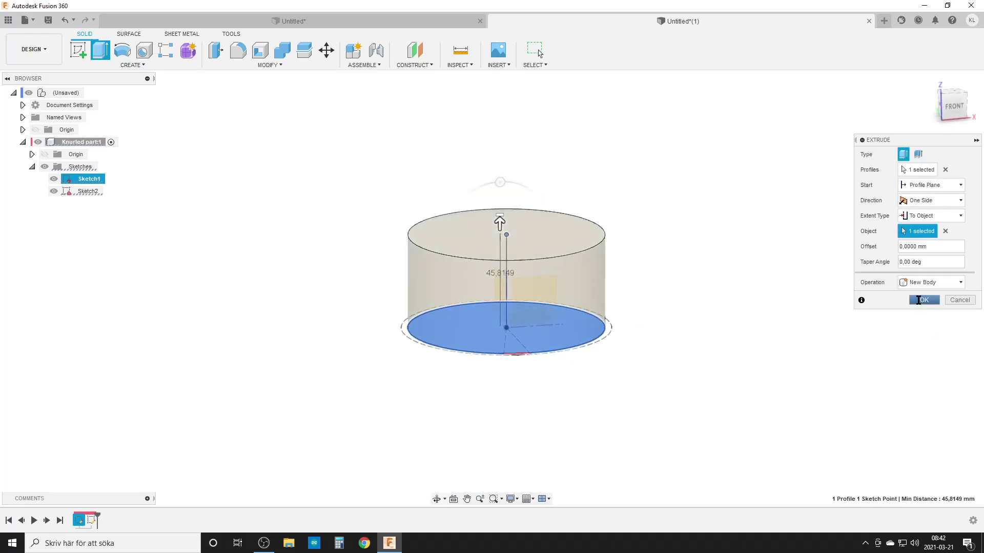
click(923, 300)
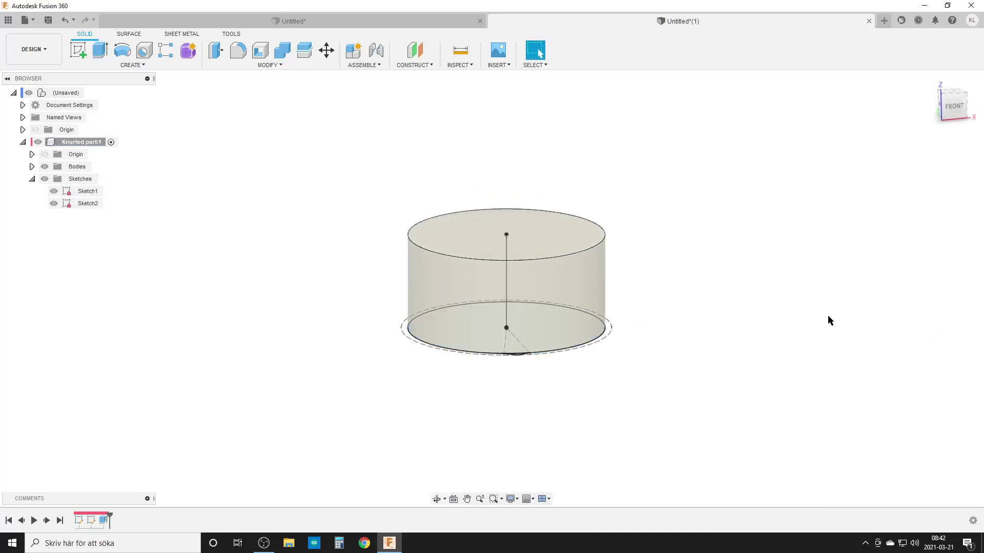
shift+middle_drag(637, 388, 613, 415)
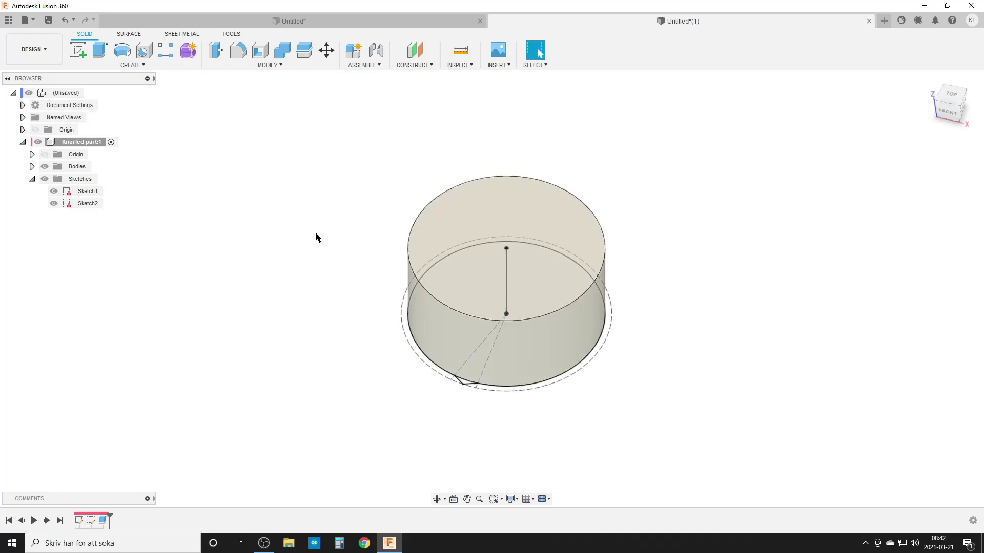
- Sweep the triangle profile along the vertical line with Sweep_angle as twist angle
click(133, 66)
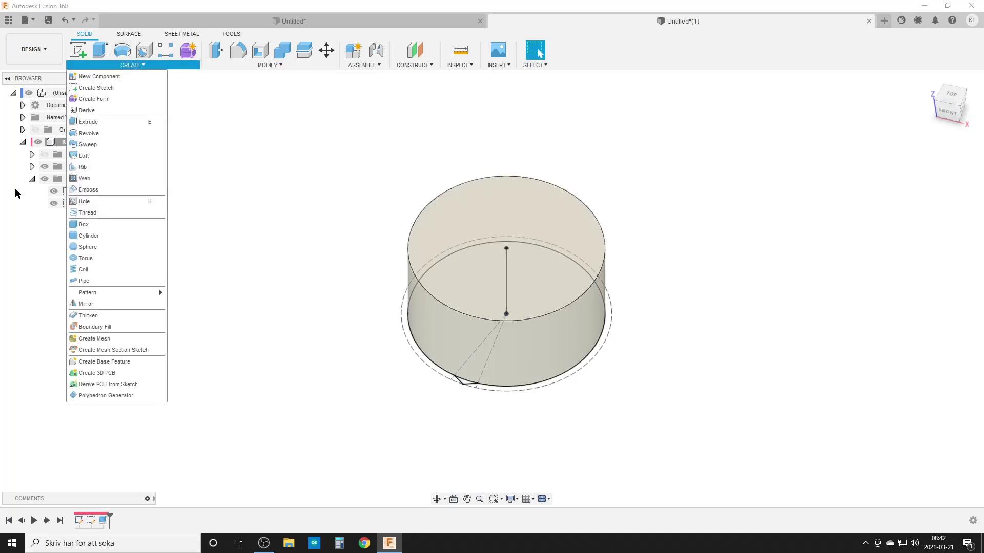
click(87, 145)
scroll(469, 408, up, 3)
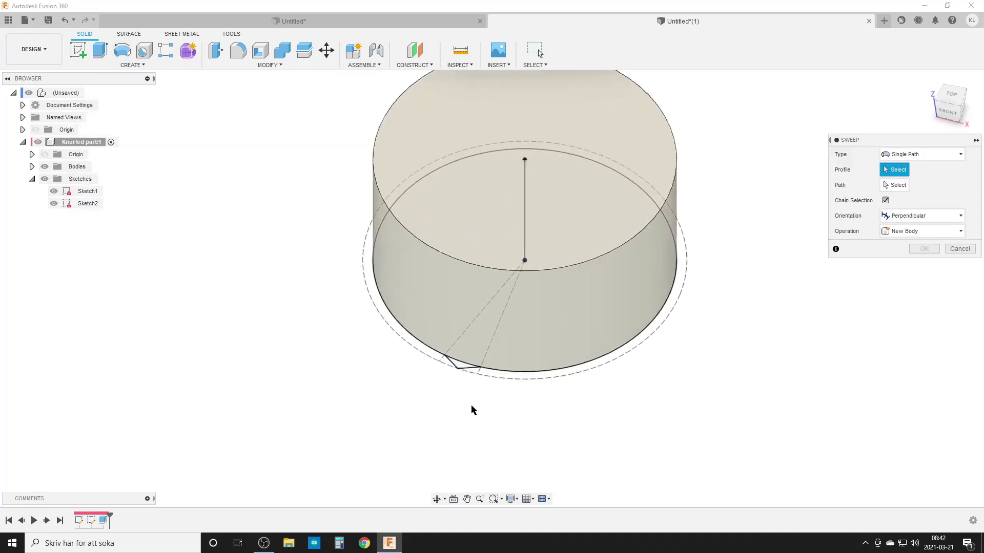
click(459, 370)
click(885, 182)
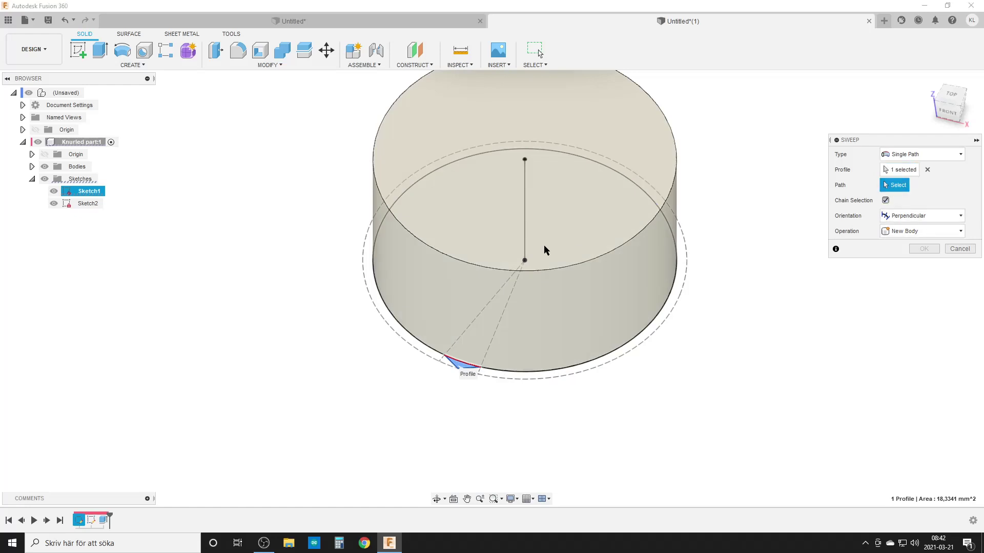
click(524, 183)
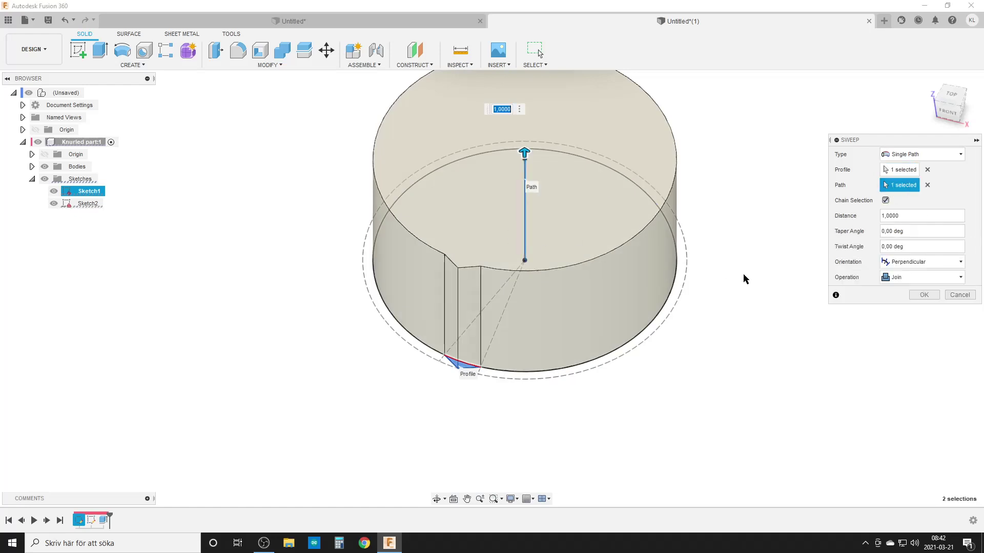
click(925, 243)
text(sw)
key(Return)
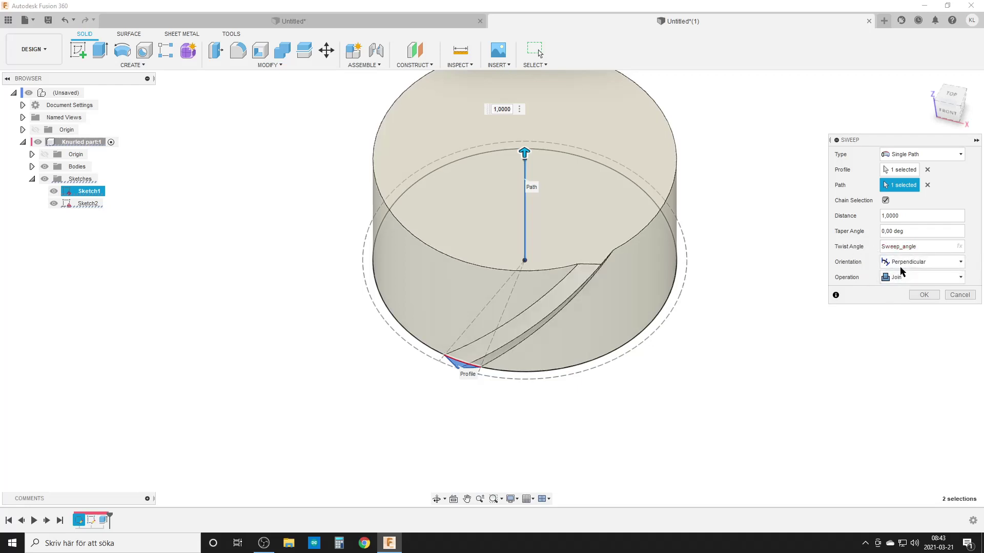
click(926, 295)
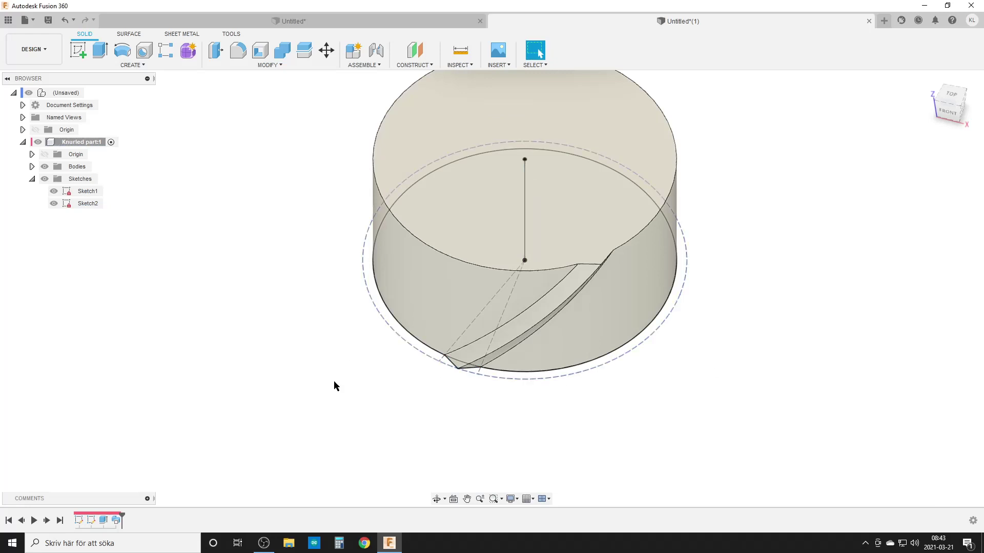
shift+middle_drag(579, 417, 572, 394)
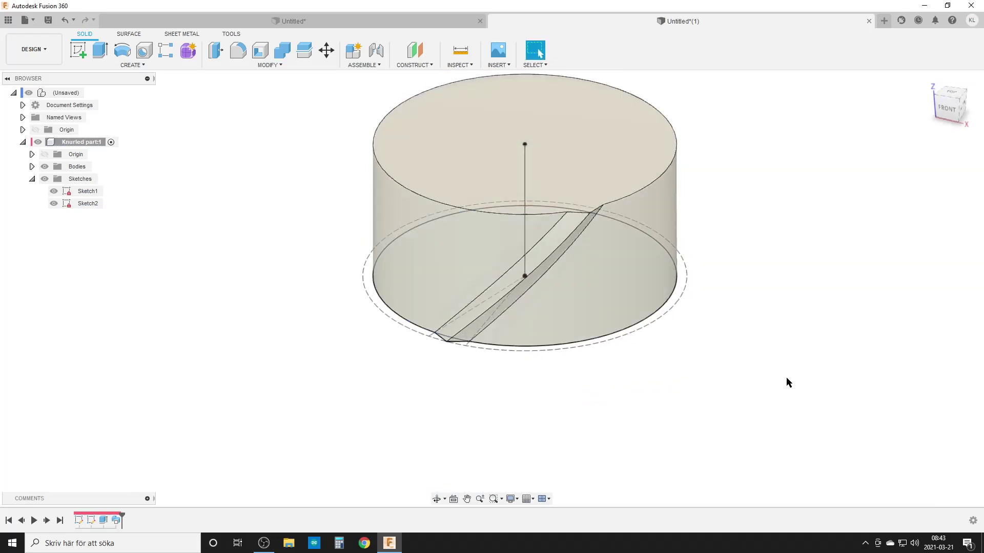
- Start a circular pattern with the Sweep1 feature as the object to pattern
click(132, 65)
click(273, 65)
click(352, 164)
scroll(712, 226, up, 2)
middle_drag(711, 226, 705, 279)
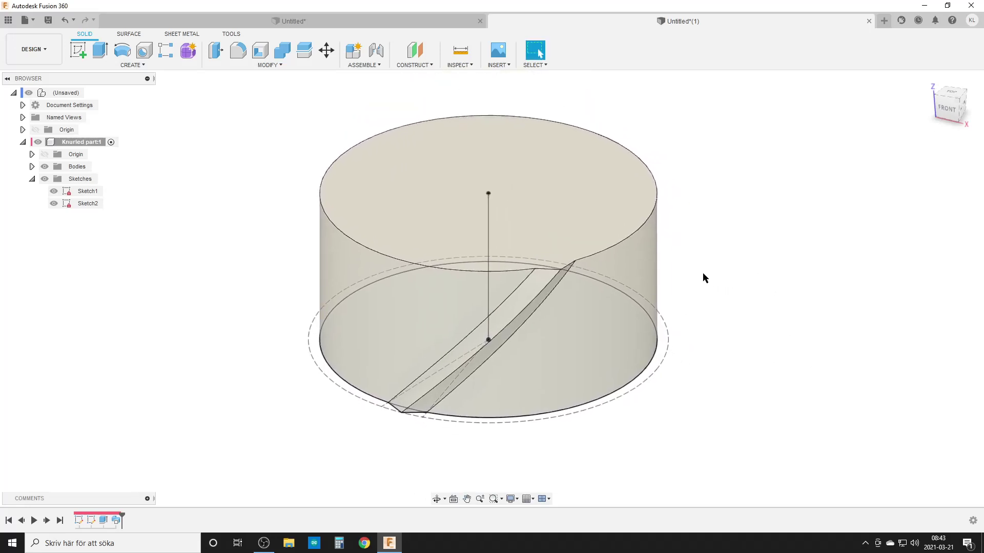
text(s)
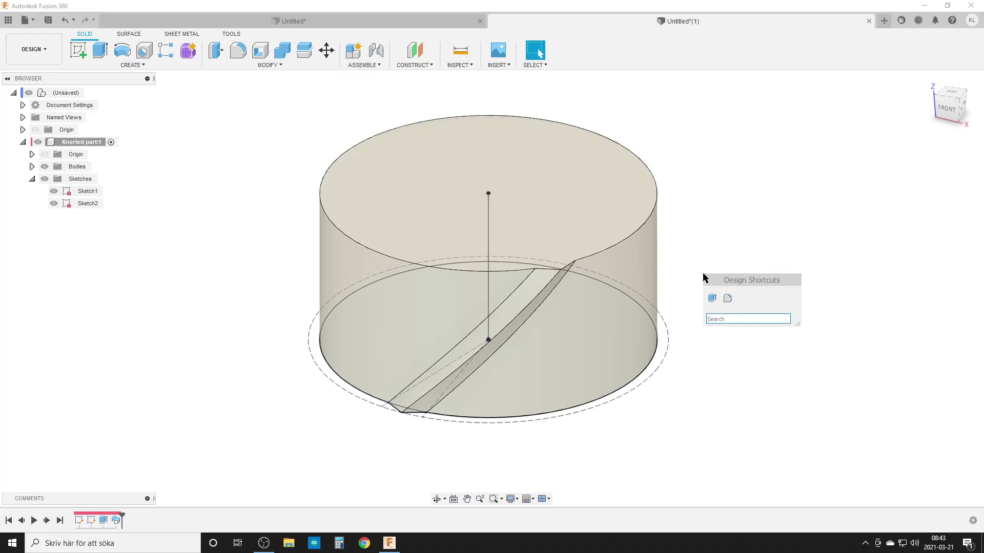
text(cir)
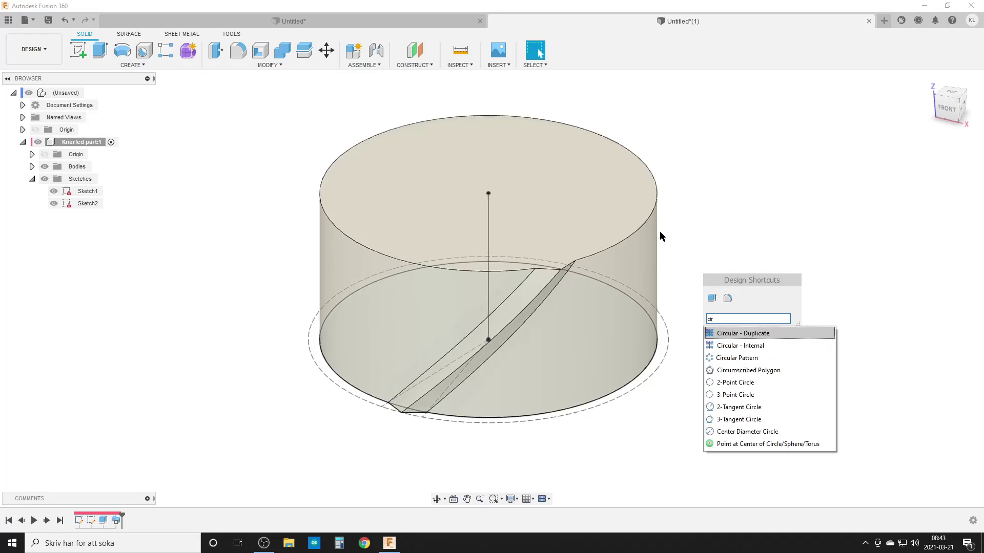
click(736, 358)
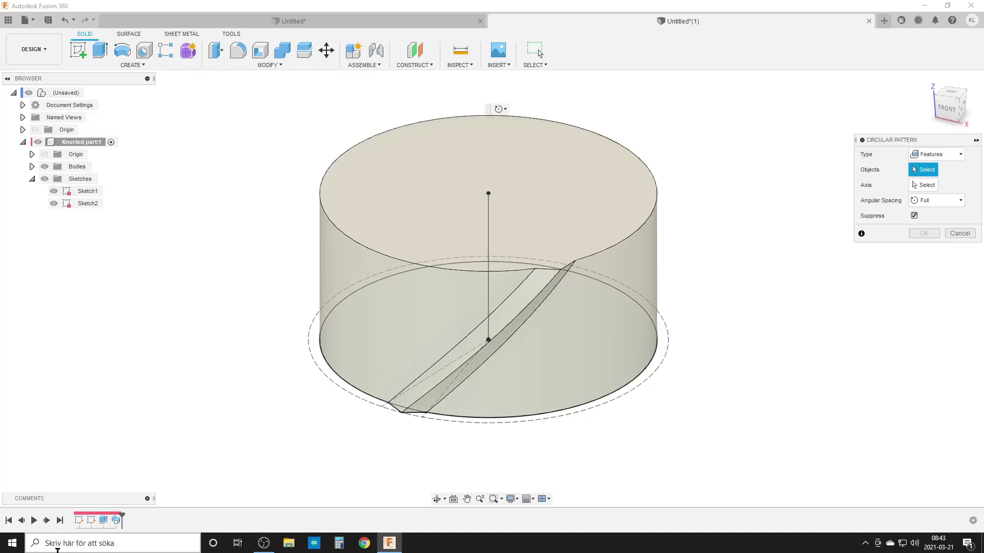
click(117, 520)
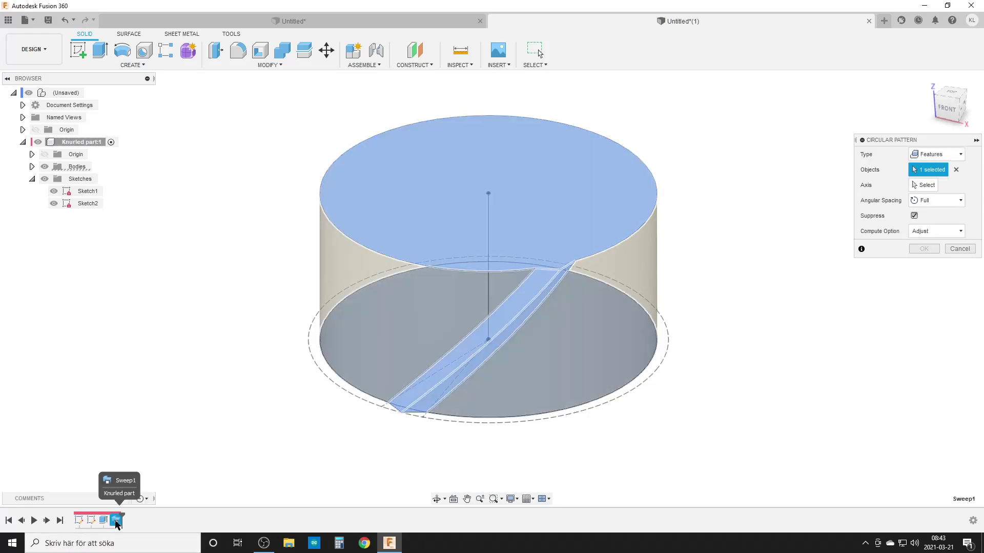
click(955, 169)
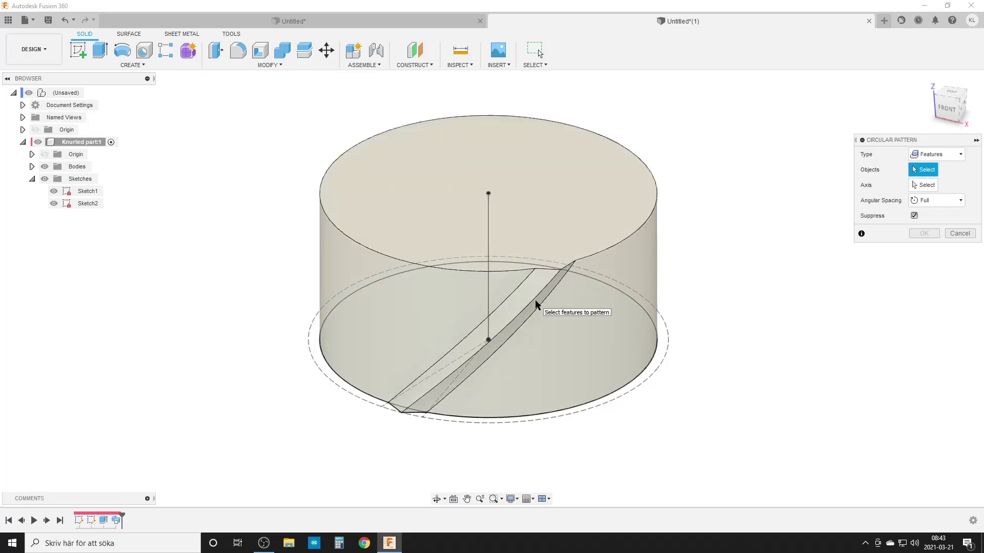
click(116, 520)
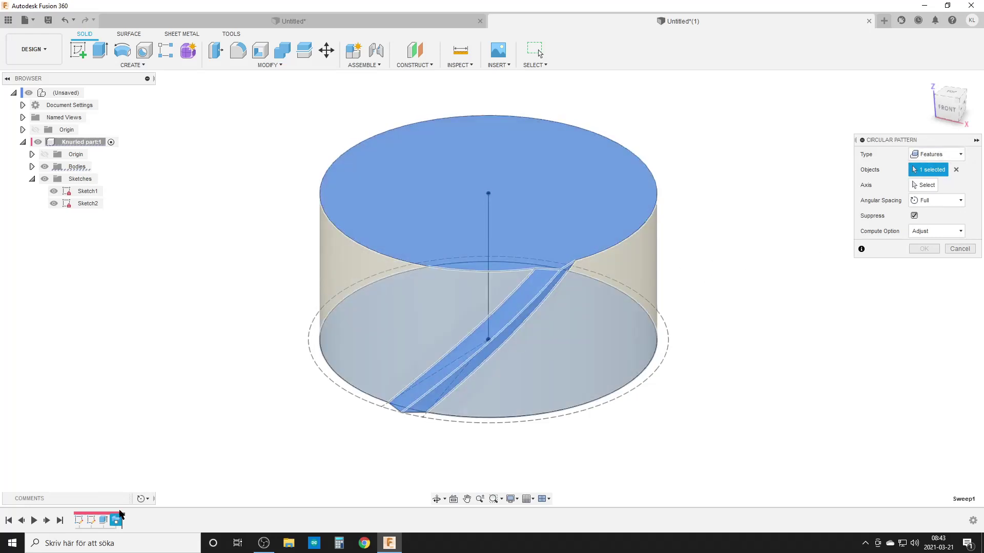
- Use the cylinder's top circular edge as axis and Nr_pattern_circ as quantity
click(923, 185)
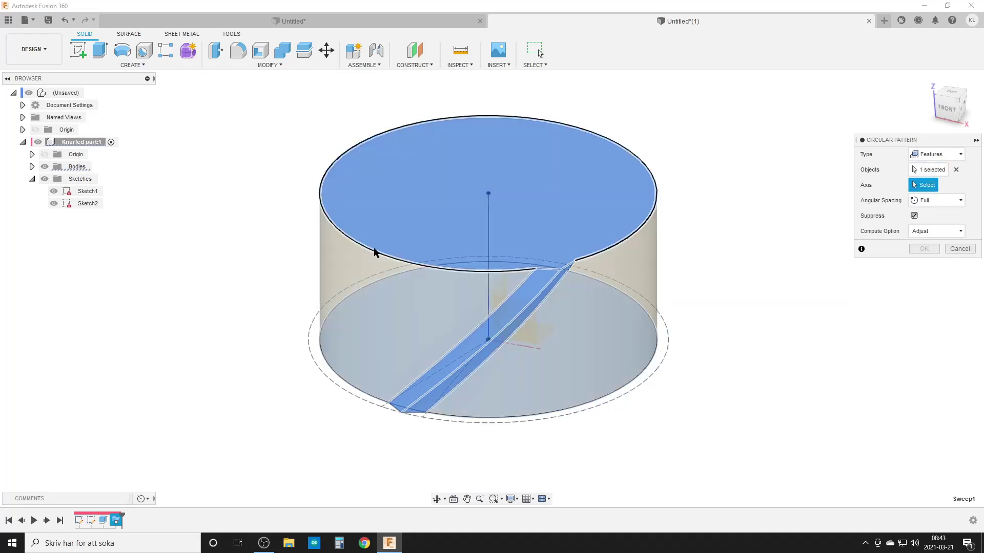
click(373, 251)
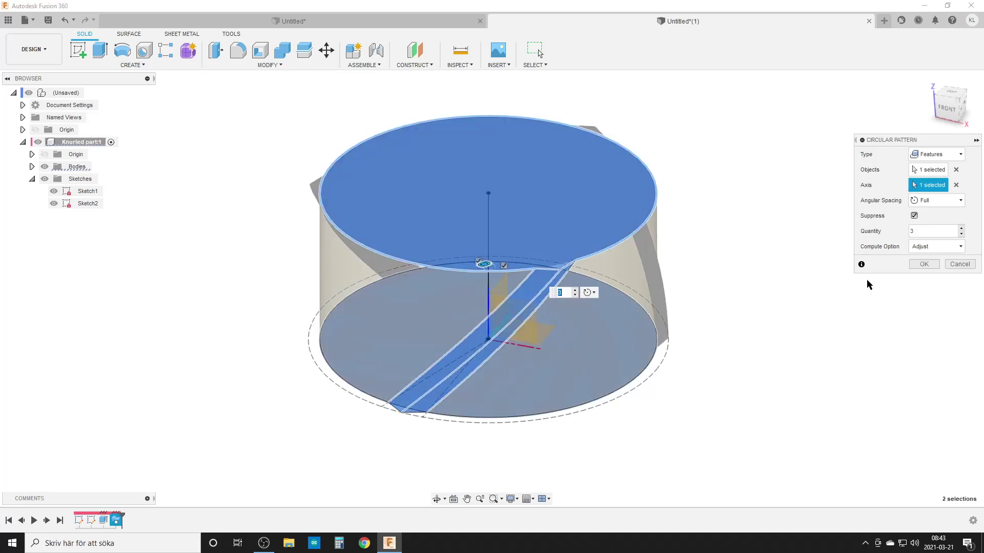
text(_circ)
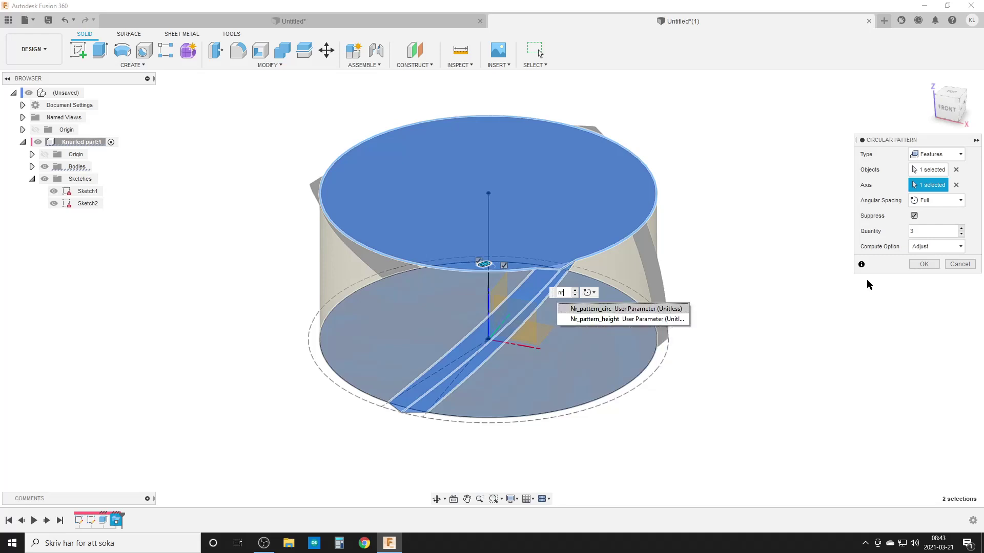
key(Return)
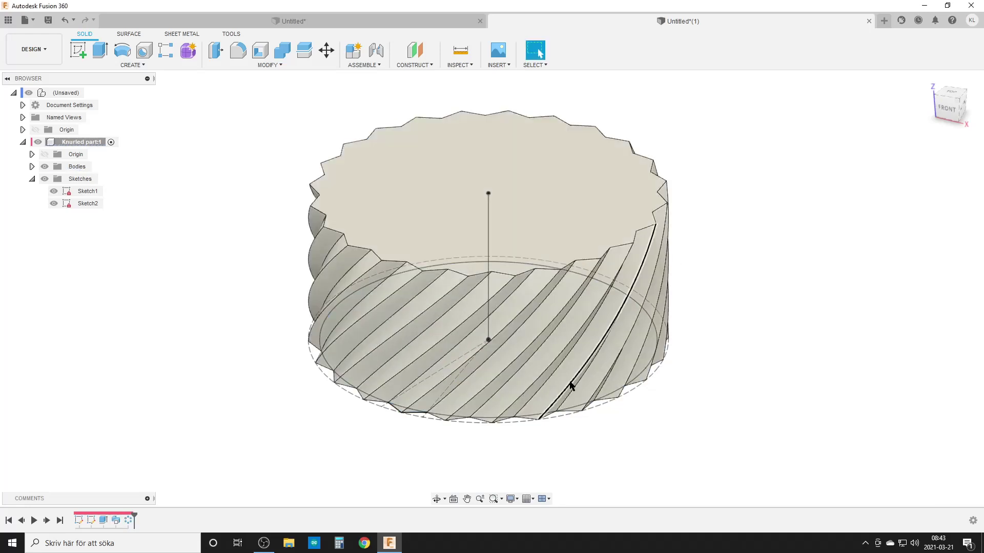
mouse_move(570, 386)
shift+middle_down()
mouse_move(573, 319)
mouse_move(577, 354)
mouse_move(529, 399)
mouse_move(562, 400)
mouse_move(620, 374)
mouse_move(639, 345)
mouse_move(636, 367)
mouse_move(648, 383)
shift+middle_up()
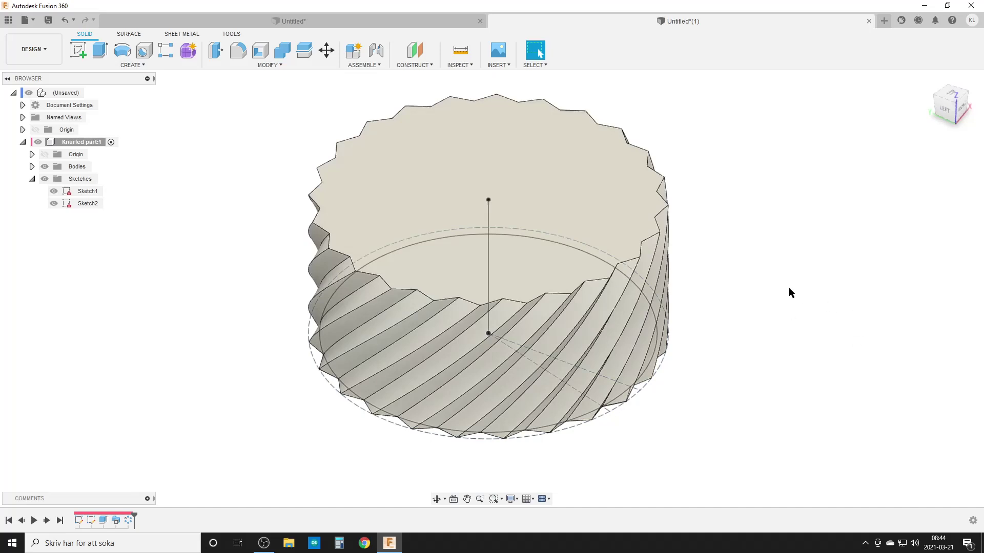
- Start a Mirror feature with the spiral-toothed knurled body selected
key(s)
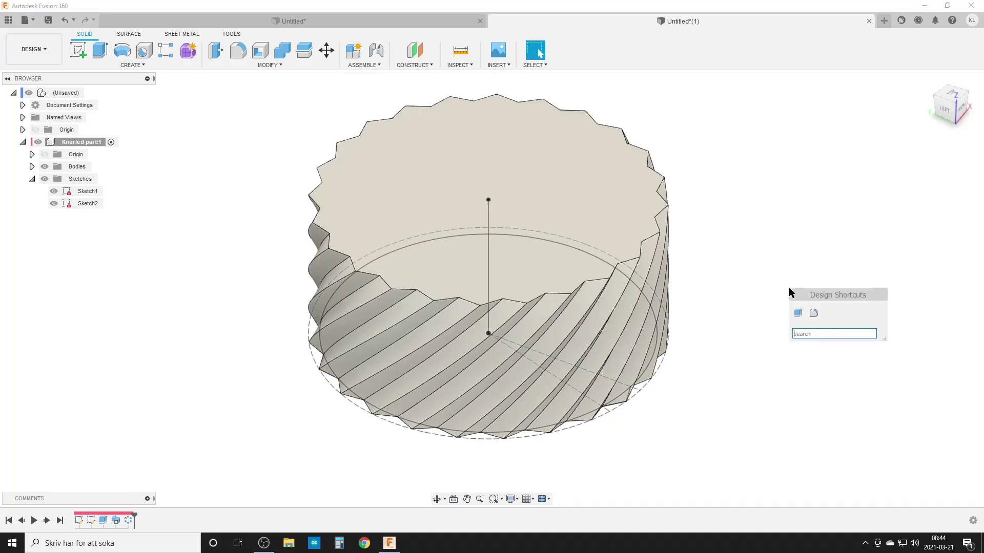
text(mir)
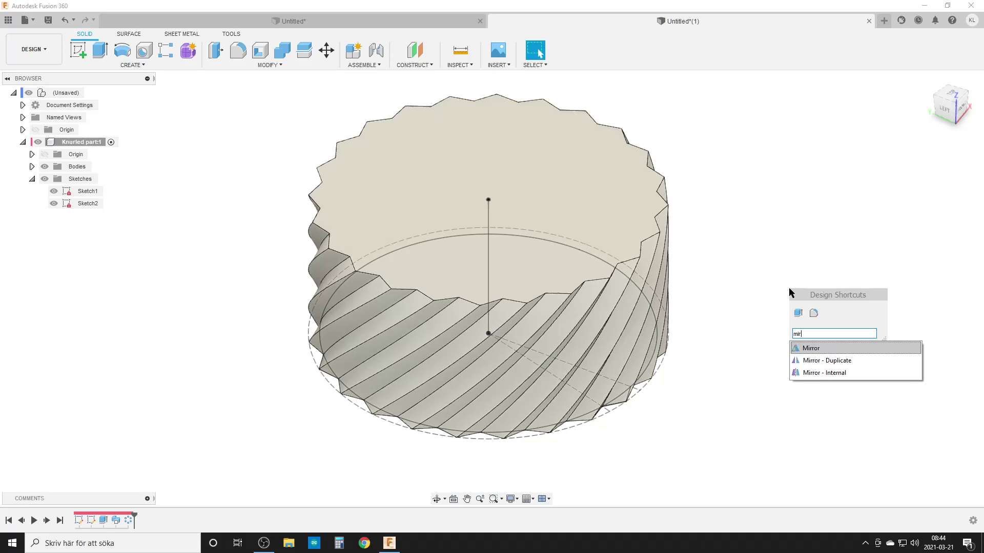
click(810, 348)
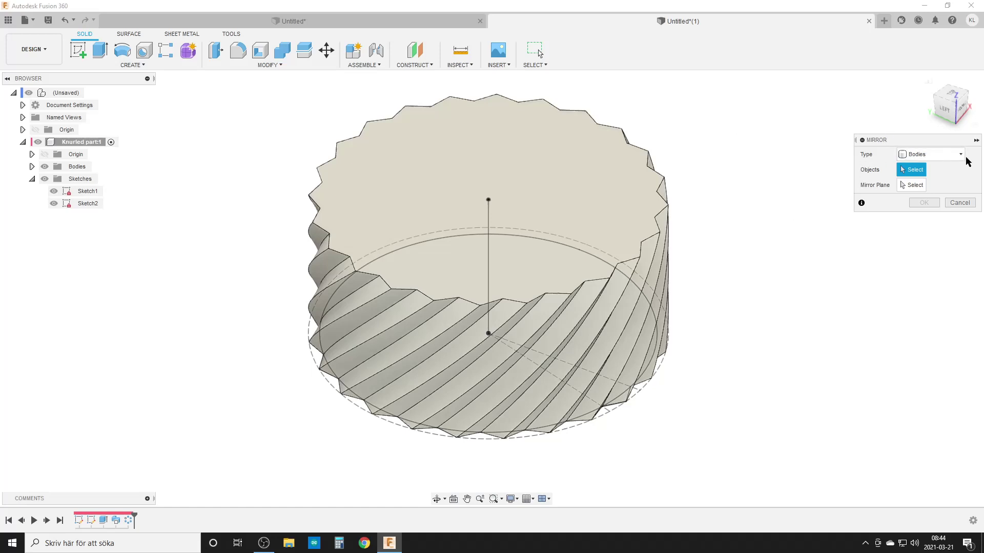
click(554, 183)
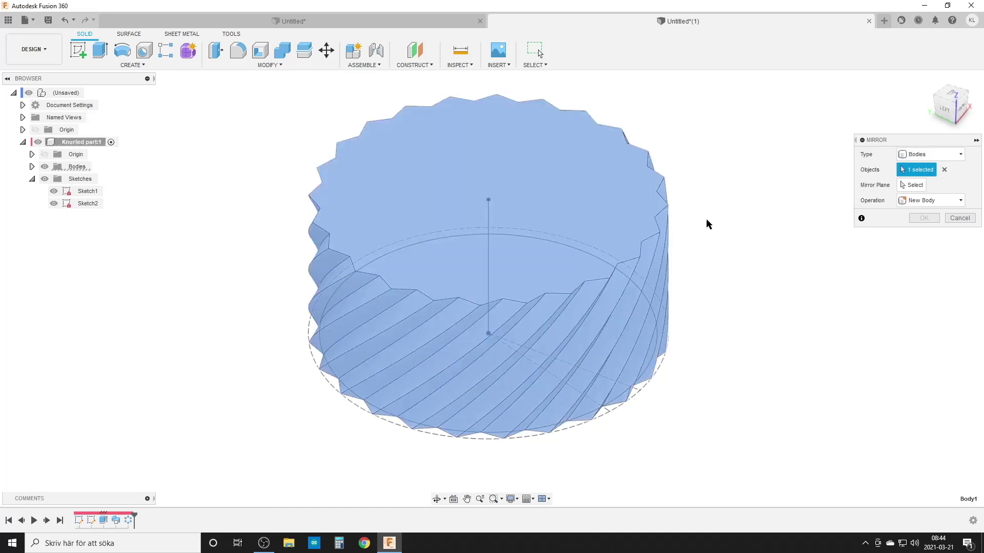
click(912, 185)
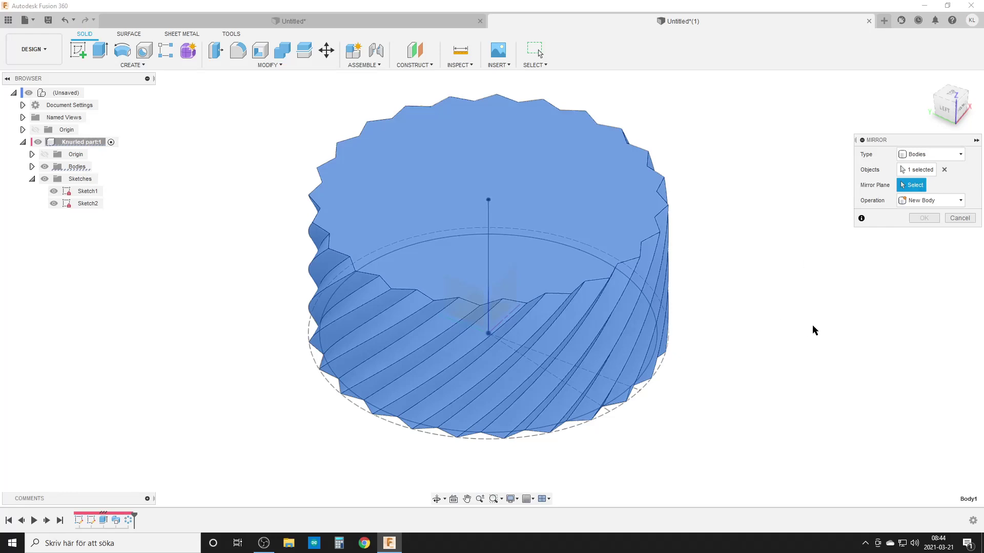
- Mirror the body across the YZ plane as a New Body
shift+middle_drag(818, 330, 497, 374)
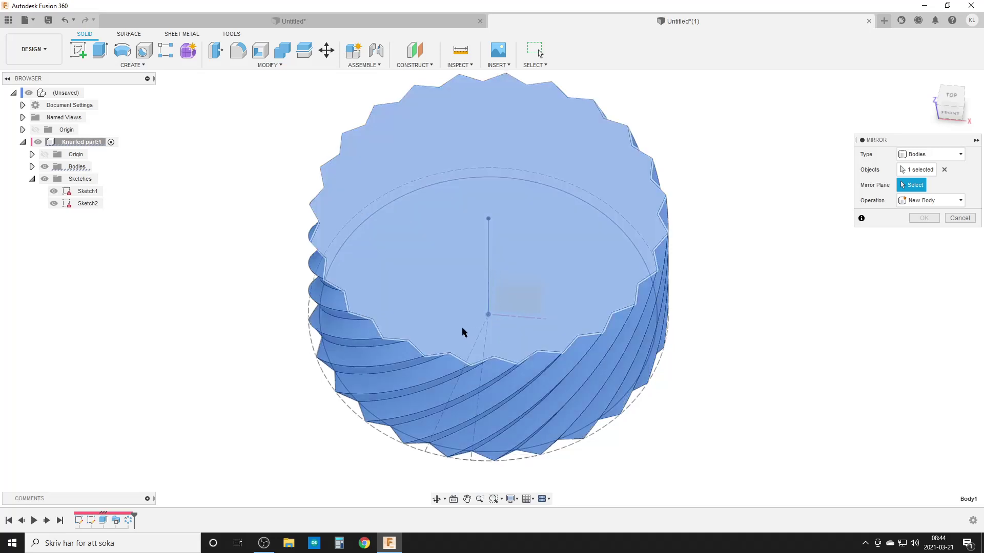
shift+middle_drag(460, 326, 471, 300)
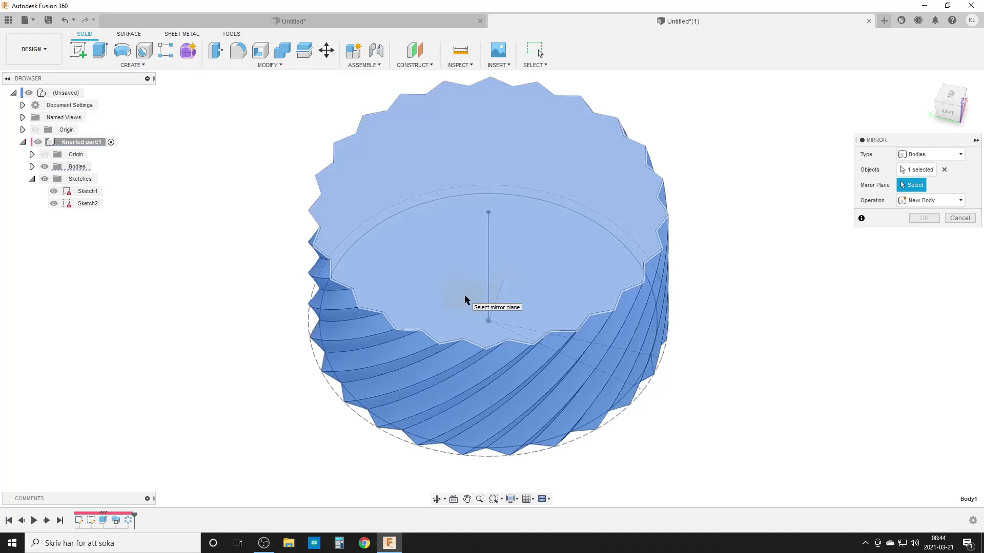
click(464, 295)
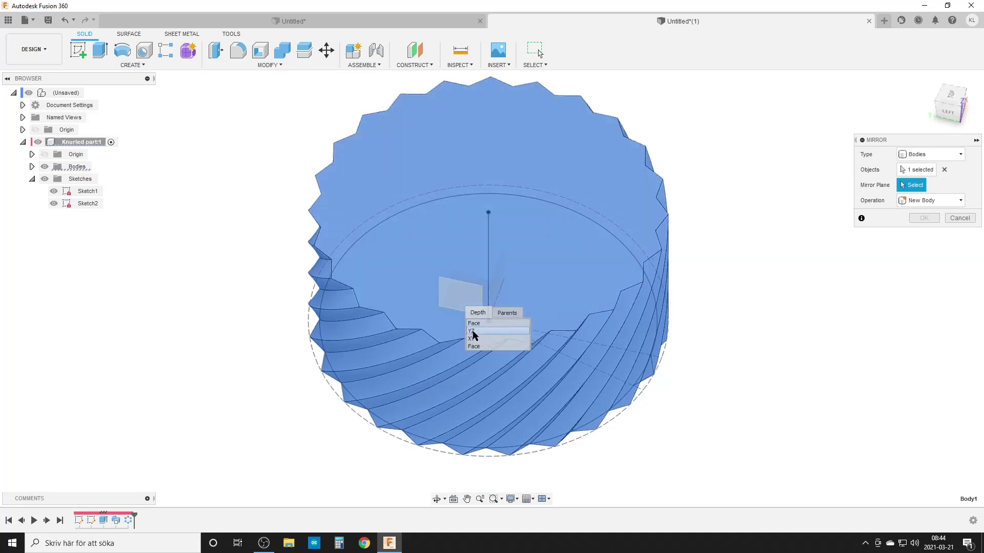
click(472, 331)
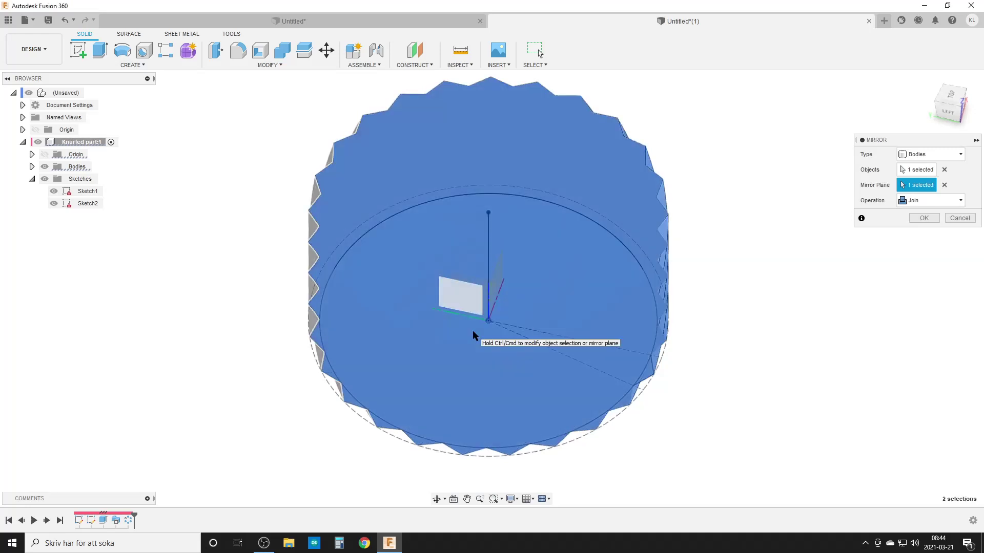
click(898, 202)
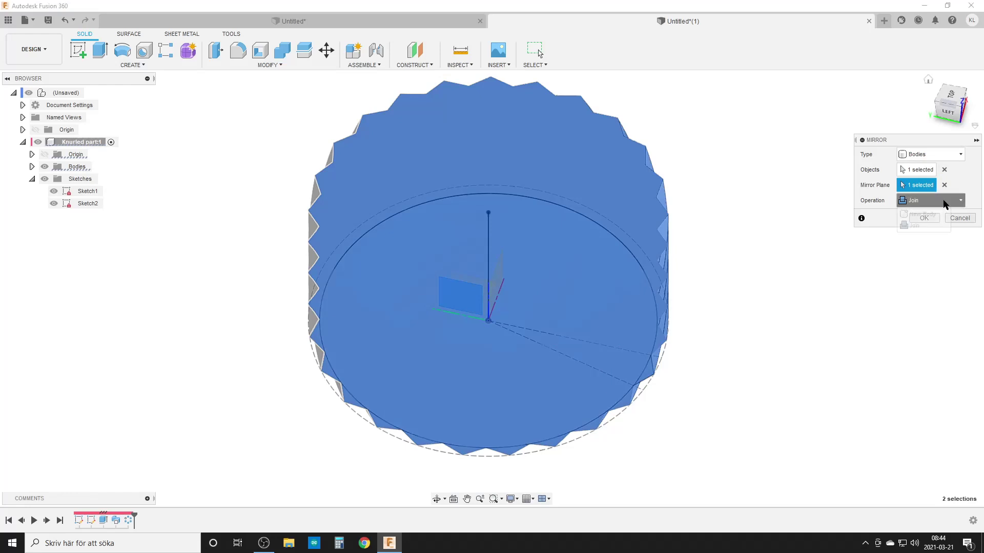
click(906, 223)
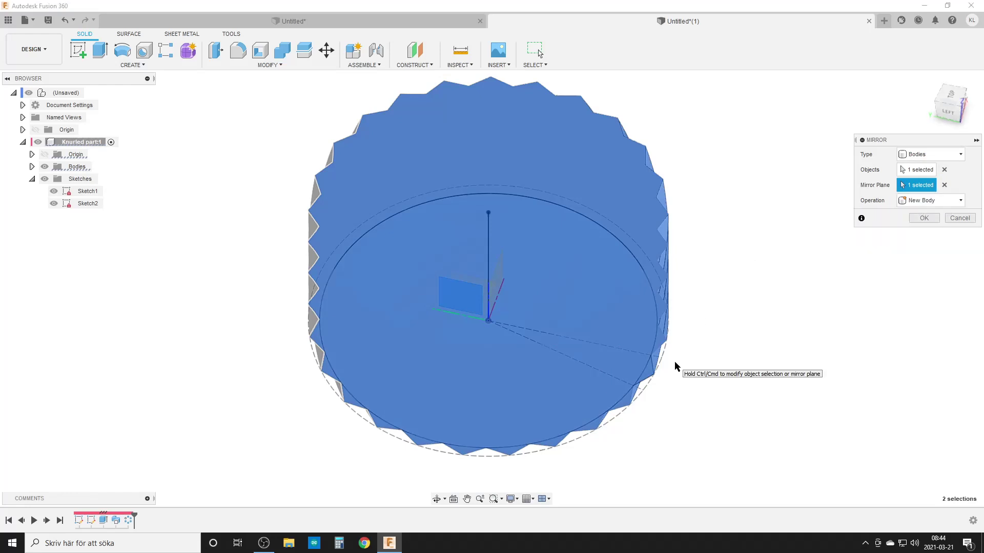
click(923, 218)
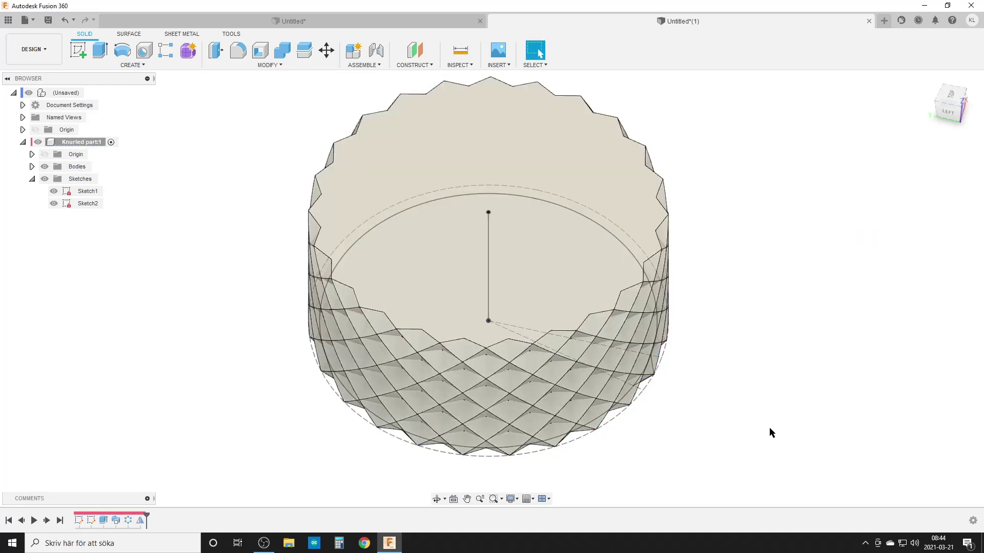
drag(738, 397, 728, 365)
- Expand the Bodies folder to show Body1 and Body2, and hide the sketches
key(Escape)
scroll(688, 366, down, 2)
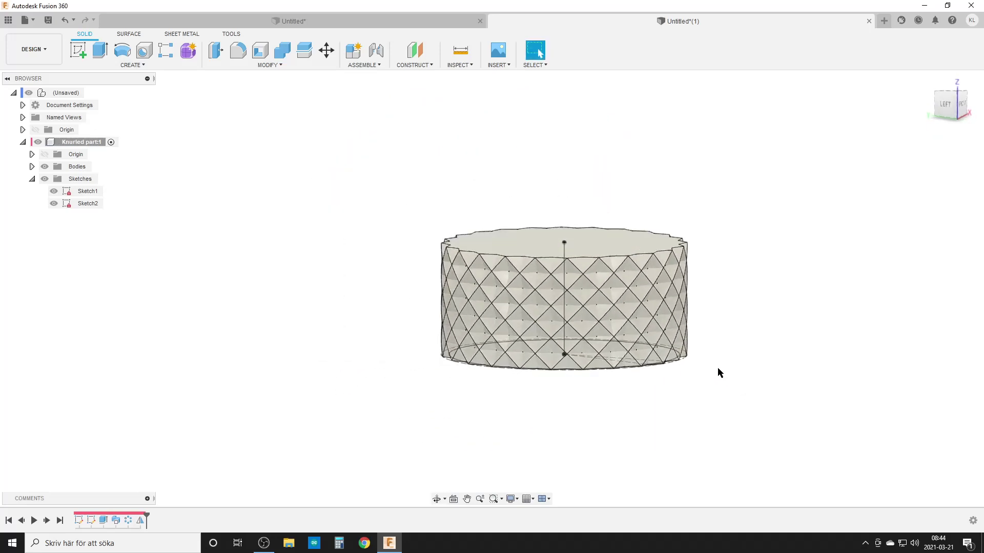
click(32, 167)
shift+middle_drag(255, 283, 270, 322)
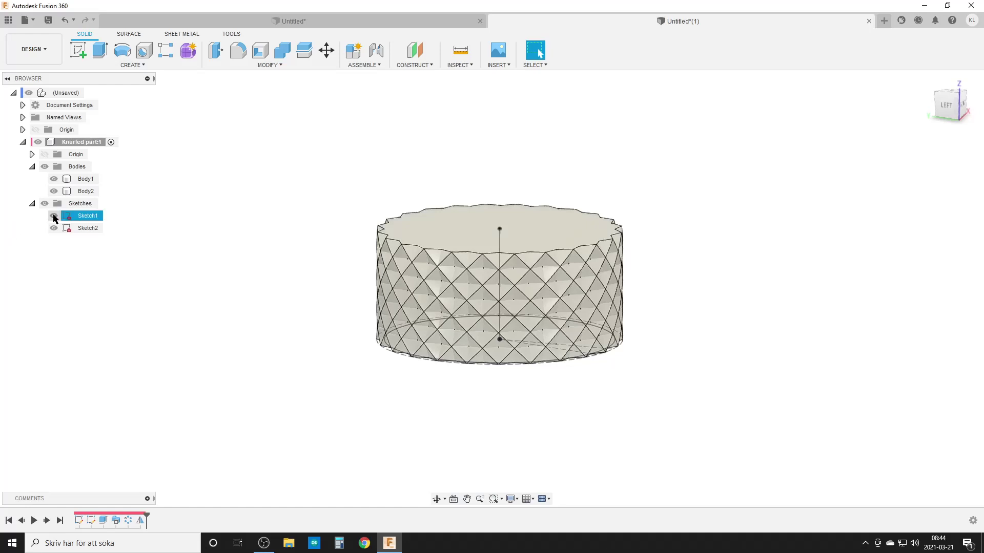
click(43, 204)
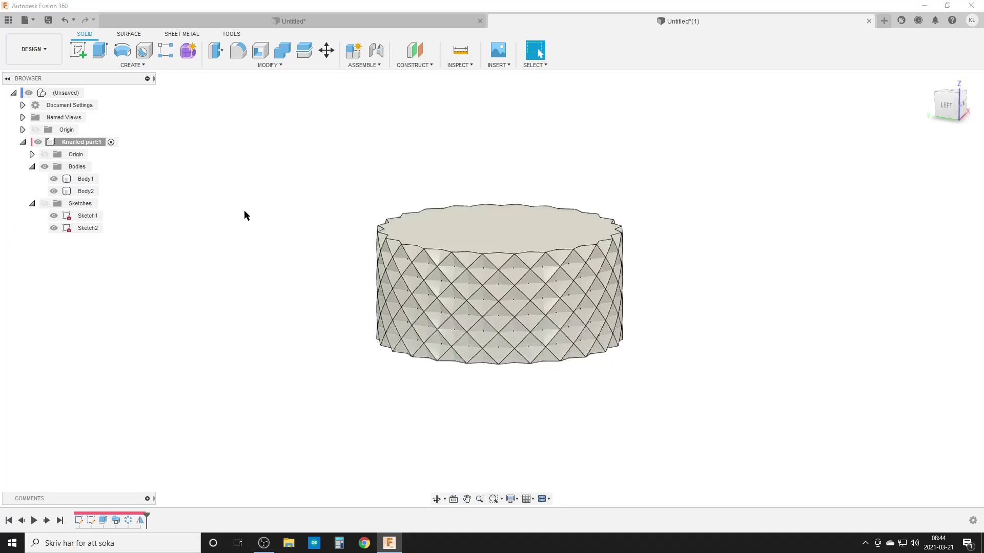
- Combine Body1 as target with Body2 using Intersect
click(281, 51)
click(85, 179)
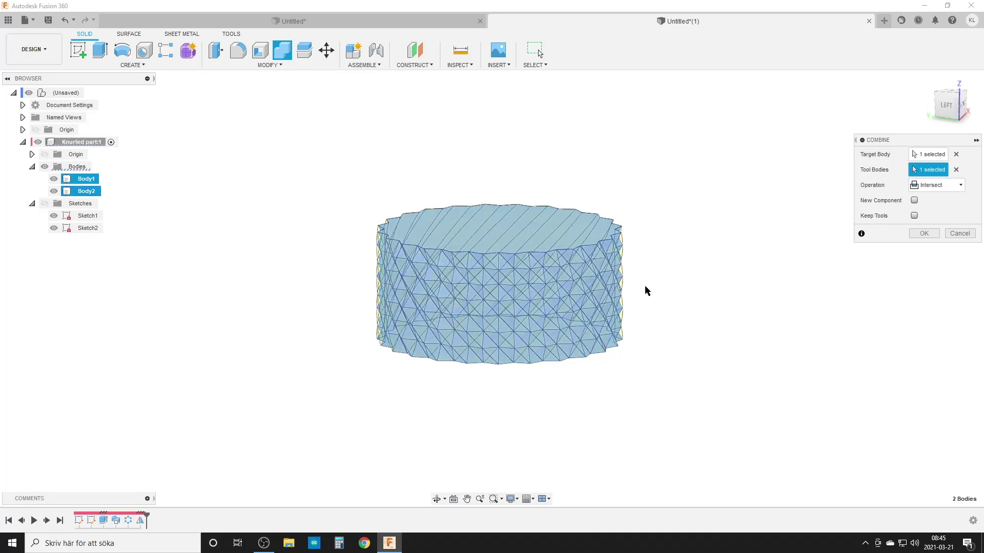
click(924, 234)
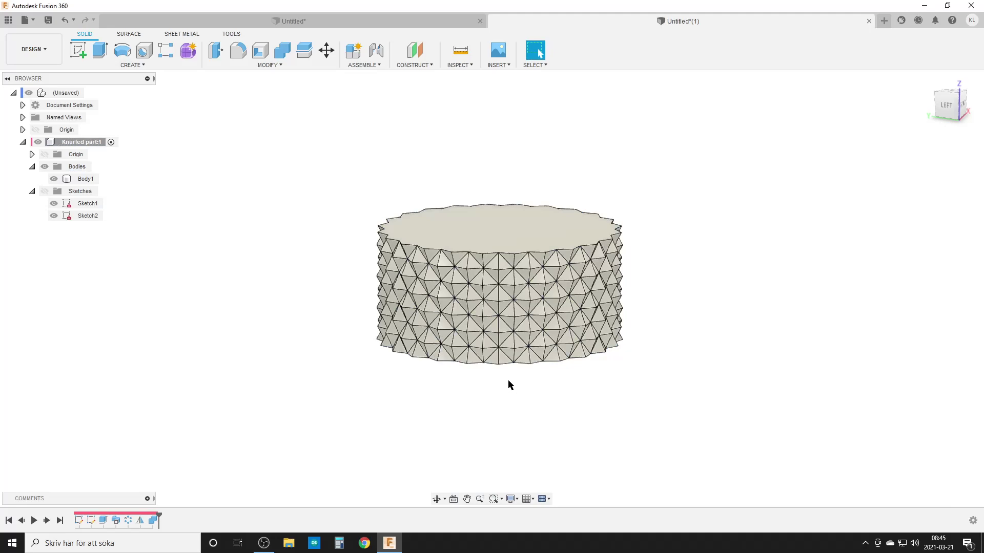
shift+middle_drag(620, 363, 728, 386)
scroll(643, 364, up, 5)
shift+middle_drag(613, 363, 487, 368)
- In Change Parameters, set the favourite OD parameter to 75 mm
click(269, 65)
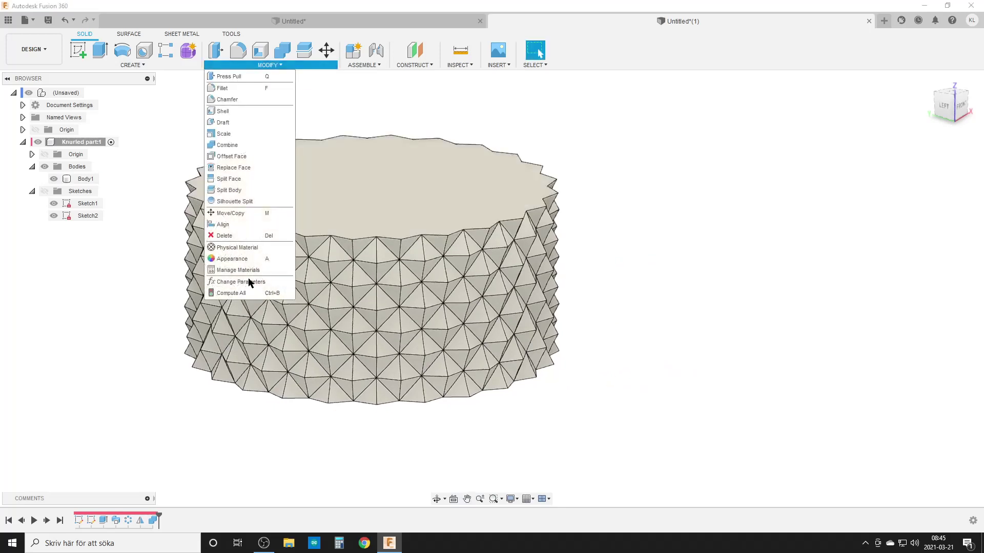
click(243, 282)
drag(556, 108, 738, 108)
click(539, 189)
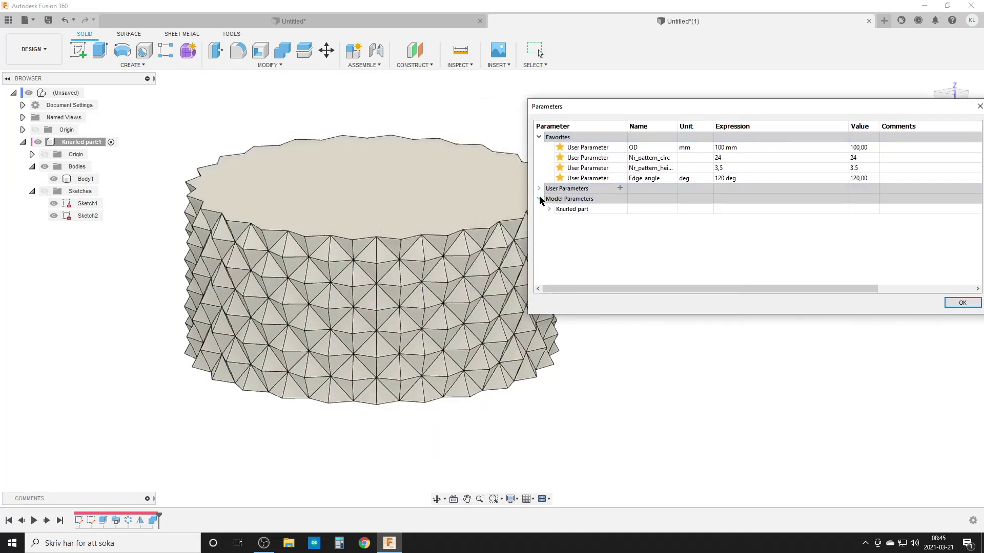
click(540, 199)
drag(670, 108, 770, 104)
click(865, 141)
click(849, 143)
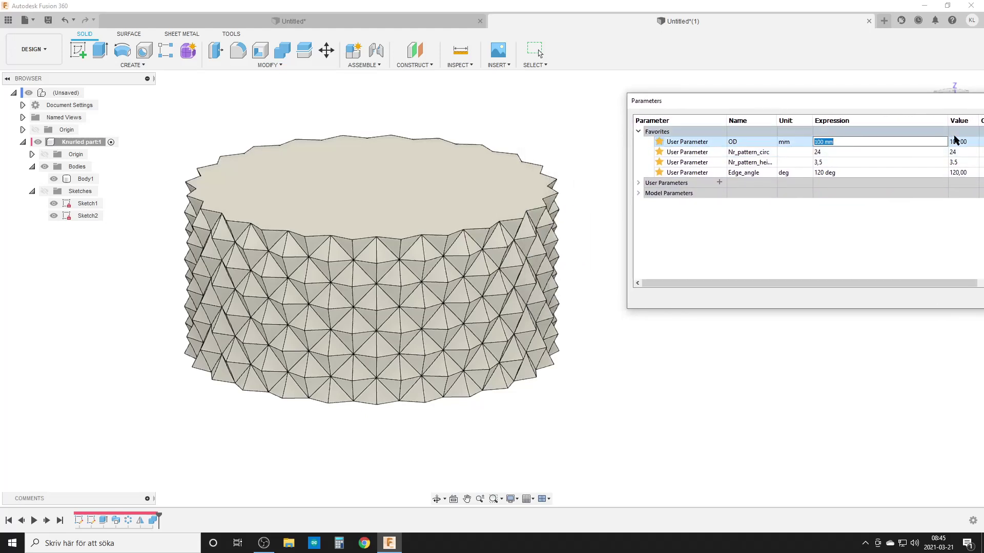
text(75)
key(Return)
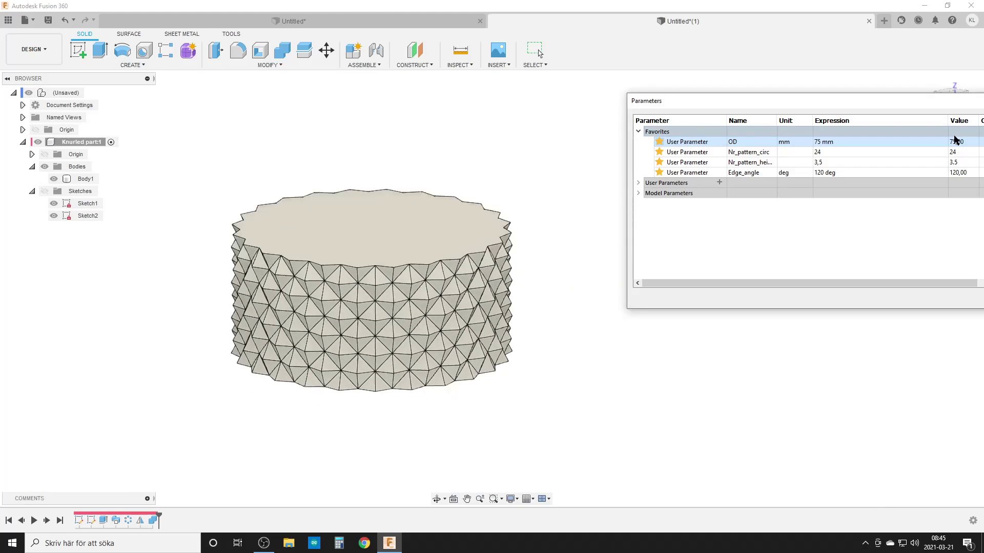
- Set Nr_pattern_circ to 15 and Edge_angle to 90 deg
double_click(838, 152)
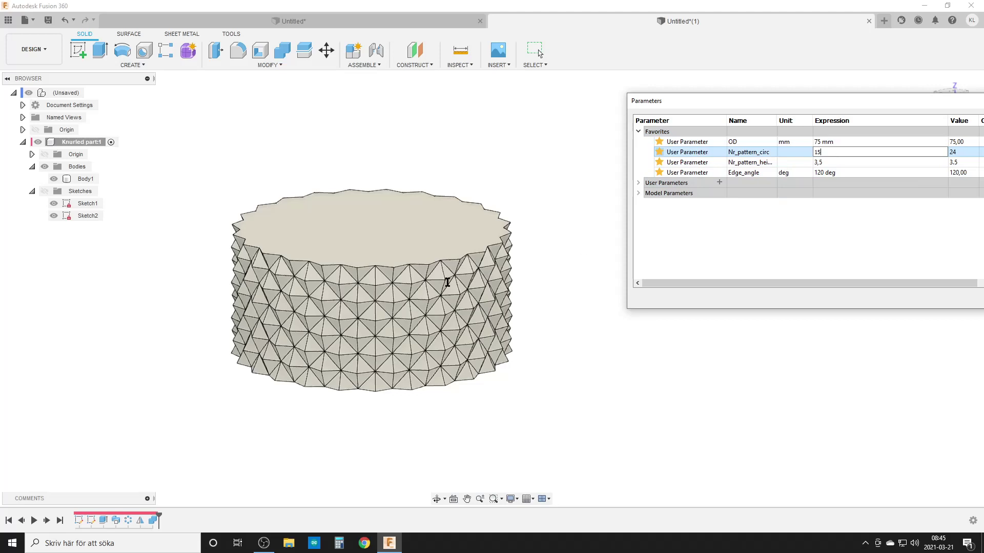
key(Return)
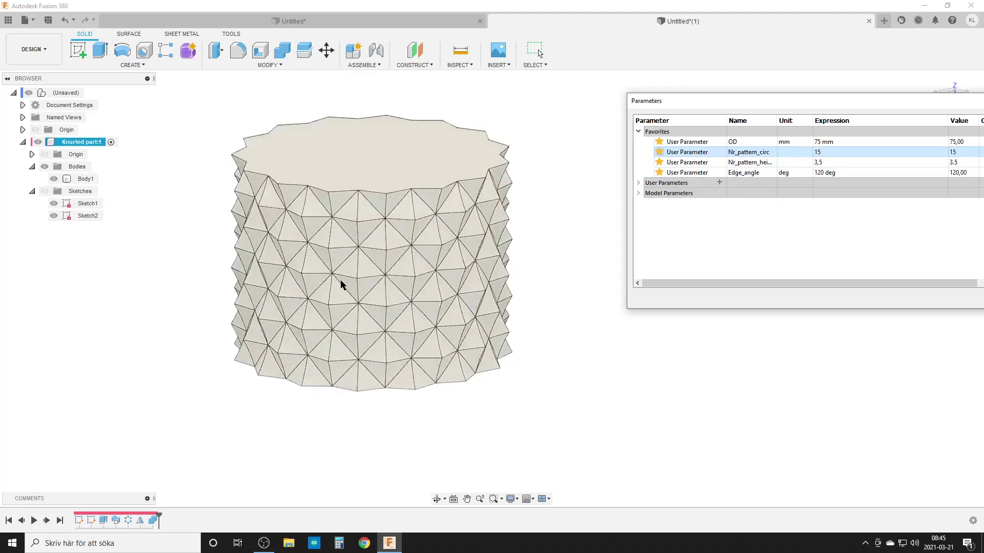
double_click(829, 173)
text(90)
key(Return)
- Close the parameters table and inspect the rebuilt knurl from the front and top
shift+middle_drag(462, 343, 428, 323)
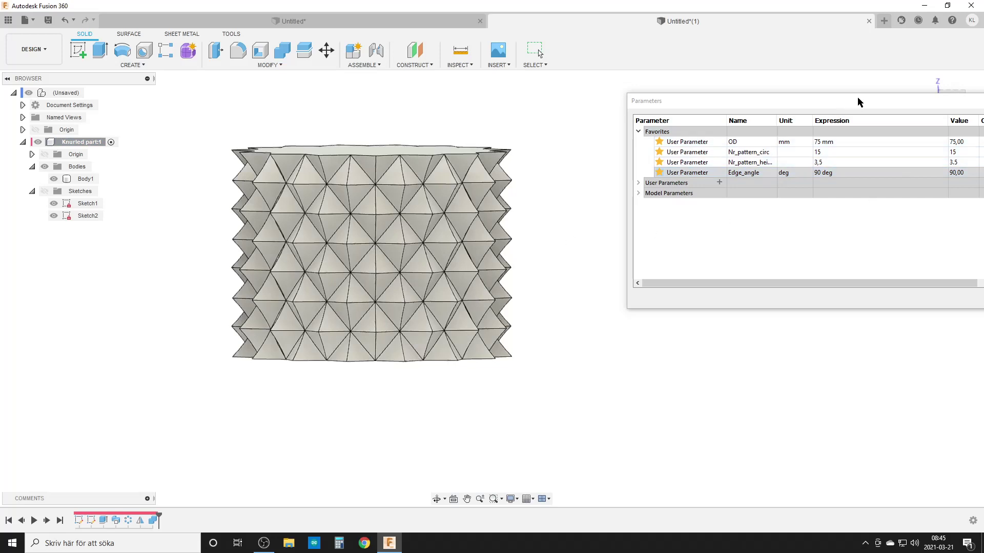
drag(861, 99, 589, 159)
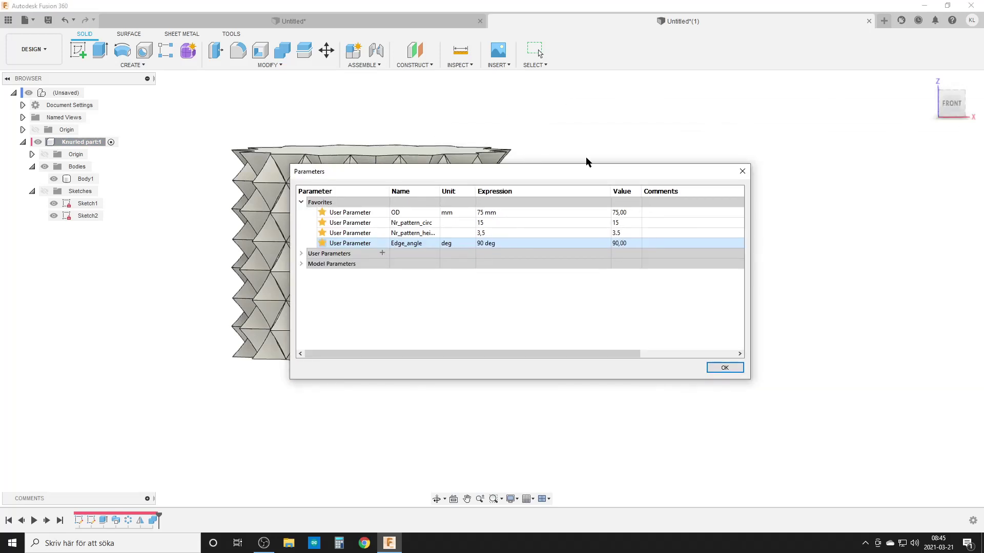
click(724, 367)
click(952, 103)
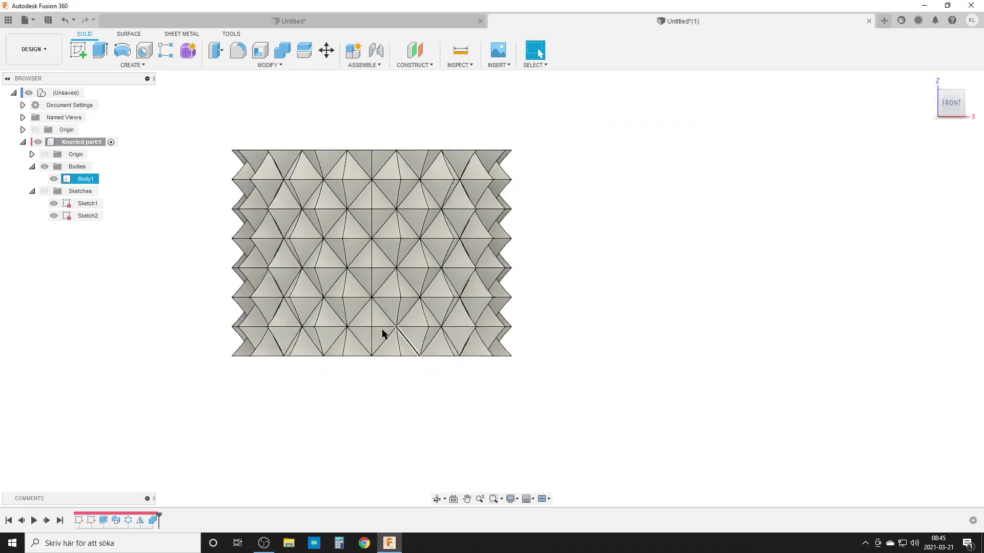
shift+middle_drag(404, 303, 351, 285)
- Restore Edge_angle to 120 deg and view the top of the rebuilt part
click(286, 66)
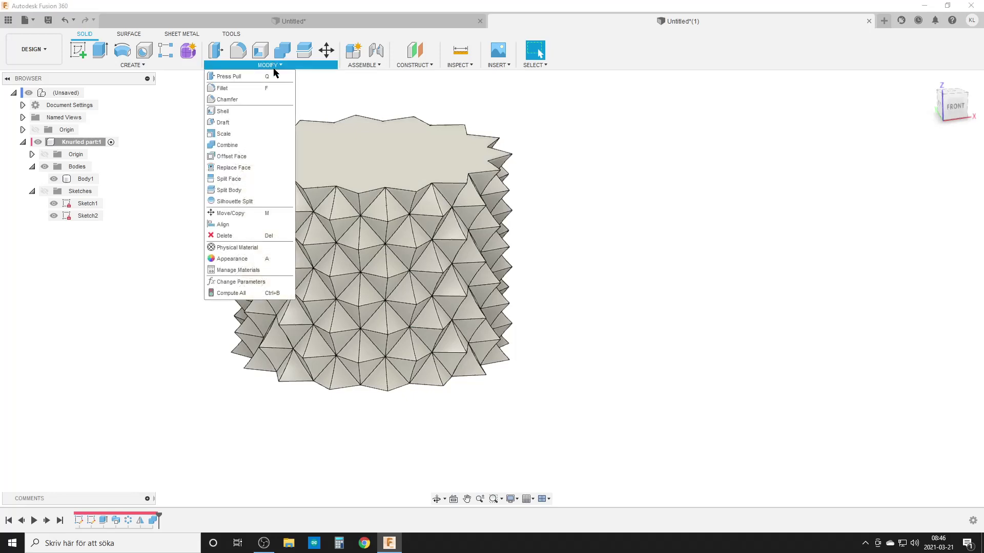
click(248, 282)
double_click(485, 244)
text(120)
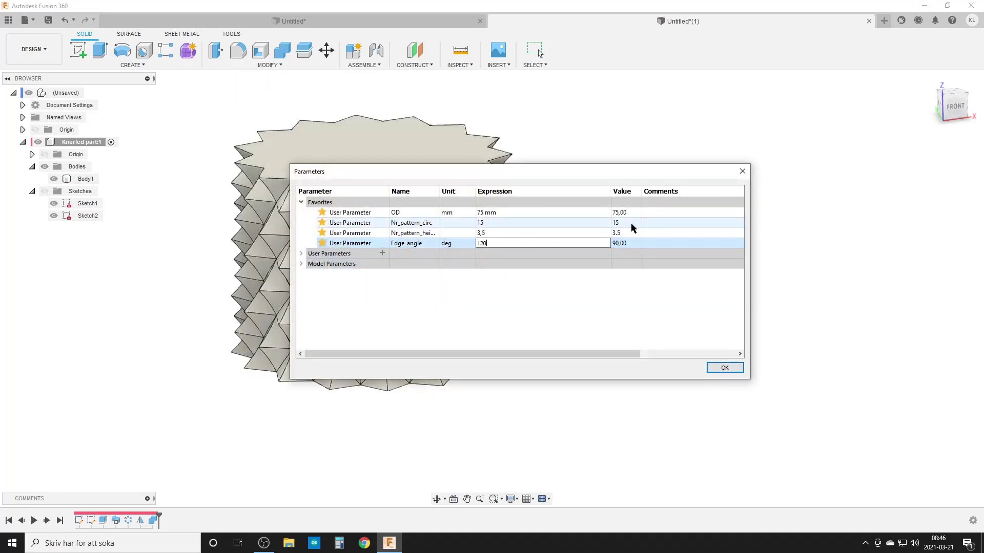
key(Return)
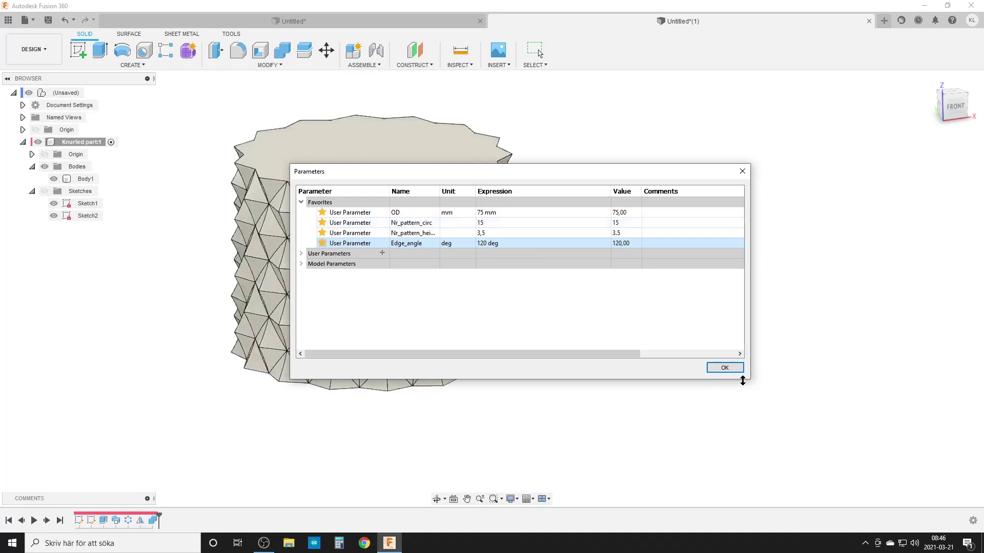
click(725, 368)
shift+middle_drag(462, 354, 698, 323)
- Raise Nr_pattern_circ to 26 and view the denser knurl from an elevated angle
click(270, 64)
click(251, 284)
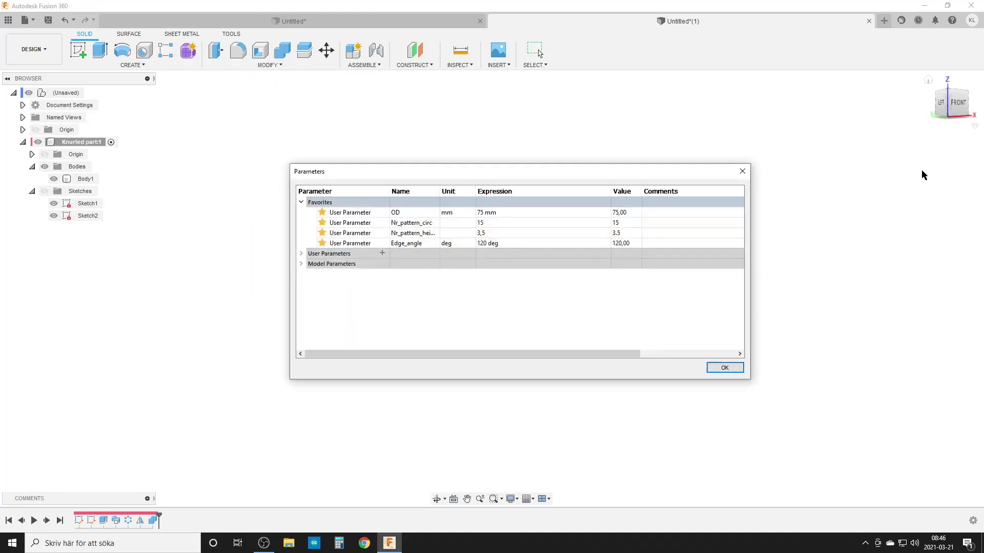
click(531, 223)
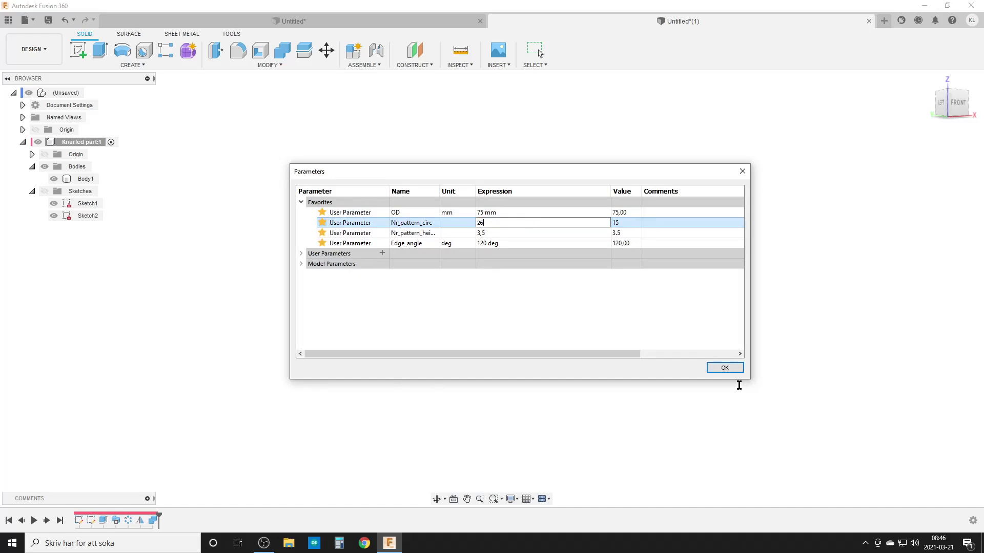
text(26)
click(725, 368)
shift+middle_drag(633, 368, 564, 365)
scroll(580, 379, up, 4)
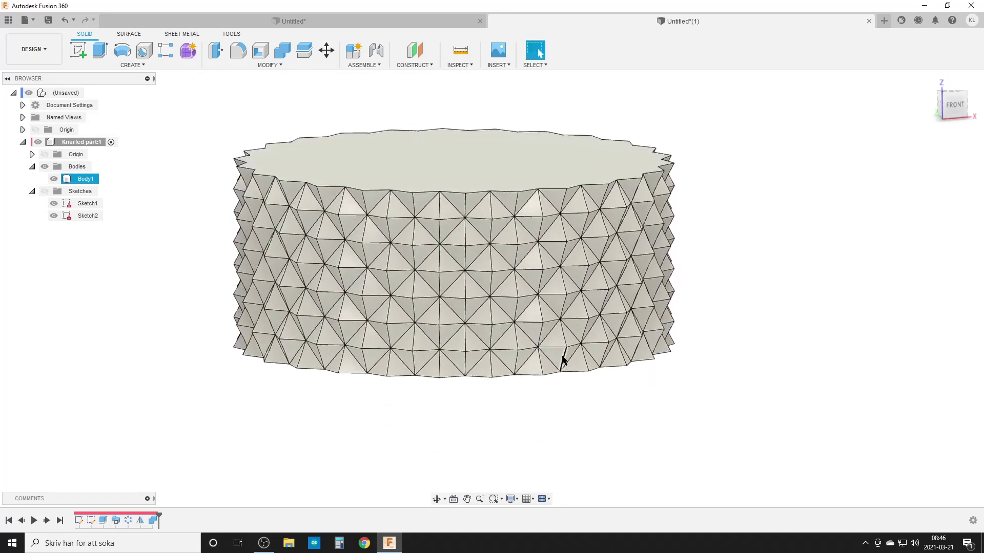